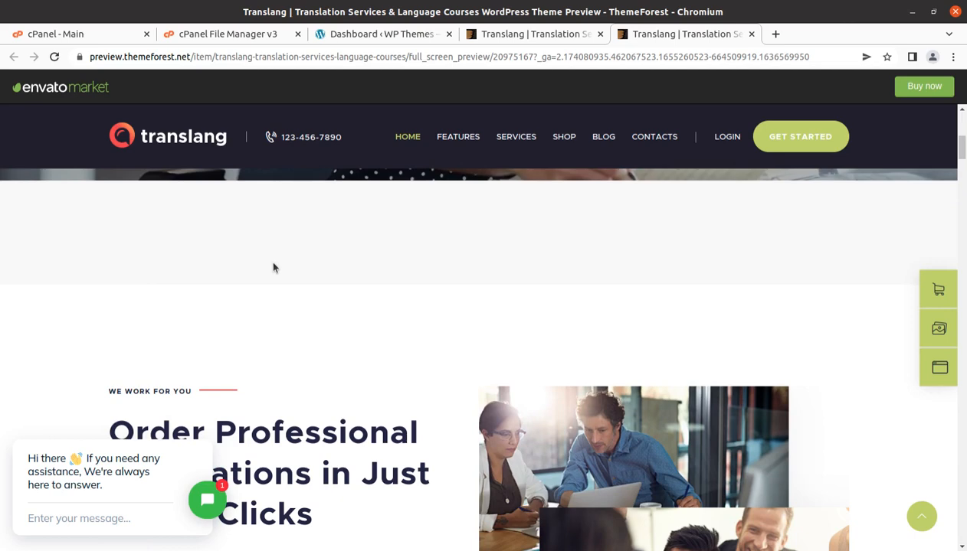
- Examine the Translang theme's ThemeForest item page, checking its title, author and author status
{"action": "left_click", "coordinate": [507, 37]}
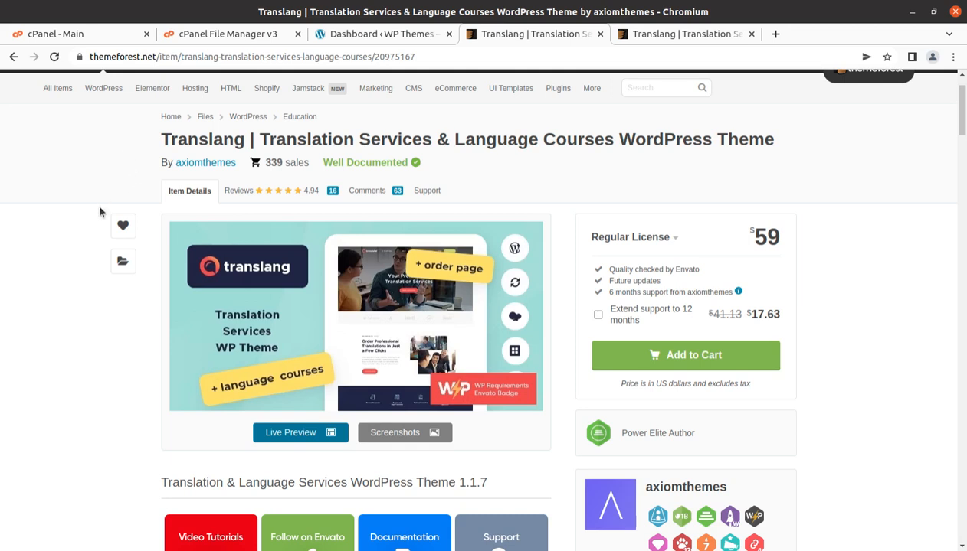
{"action": "left_click_drag", "start_coordinate": [158, 142], "coordinate": [791, 154]}
{"action": "scroll", "coordinate": [602, 351], "scroll_direction": "down", "scroll_amount": 2}
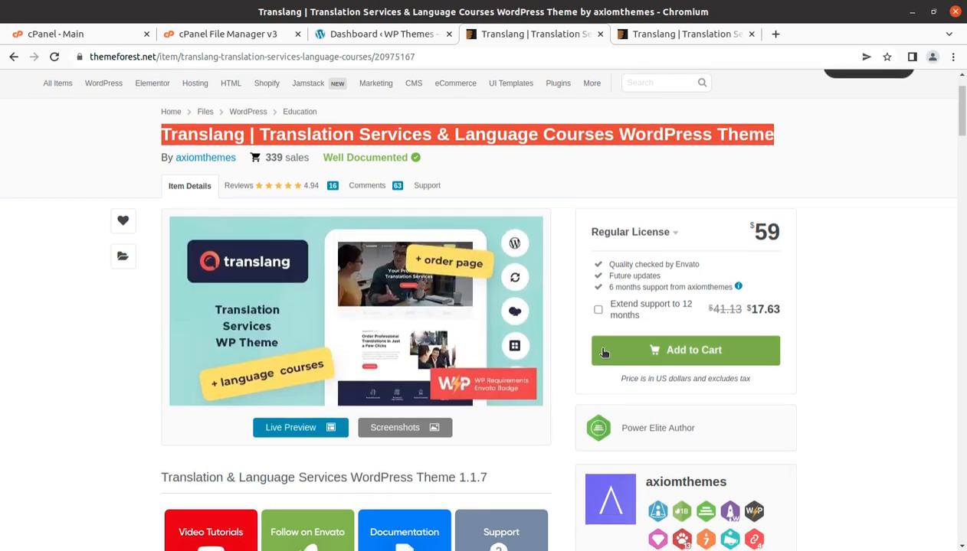
{"action": "left_click_drag", "start_coordinate": [749, 419], "coordinate": [633, 417]}
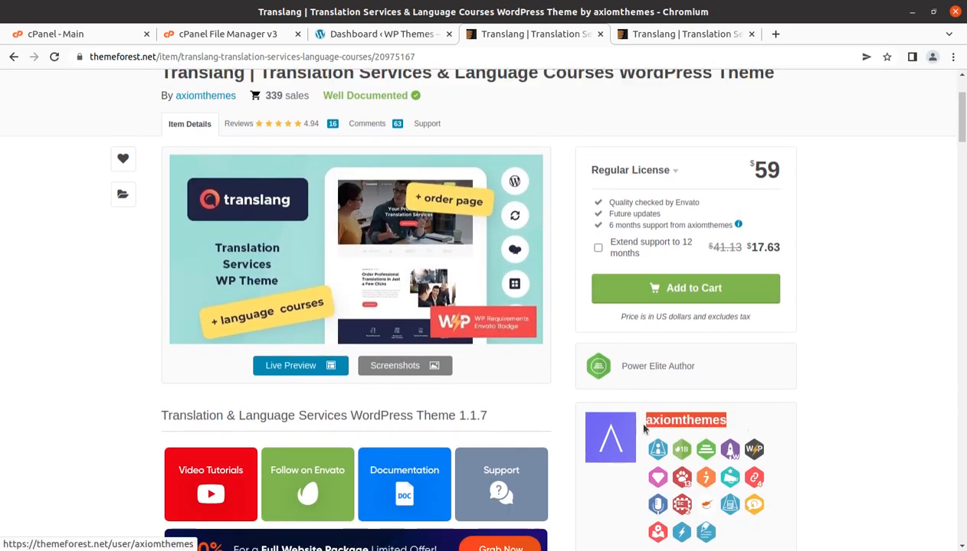
{"action": "left_click_drag", "start_coordinate": [708, 369], "coordinate": [621, 371]}
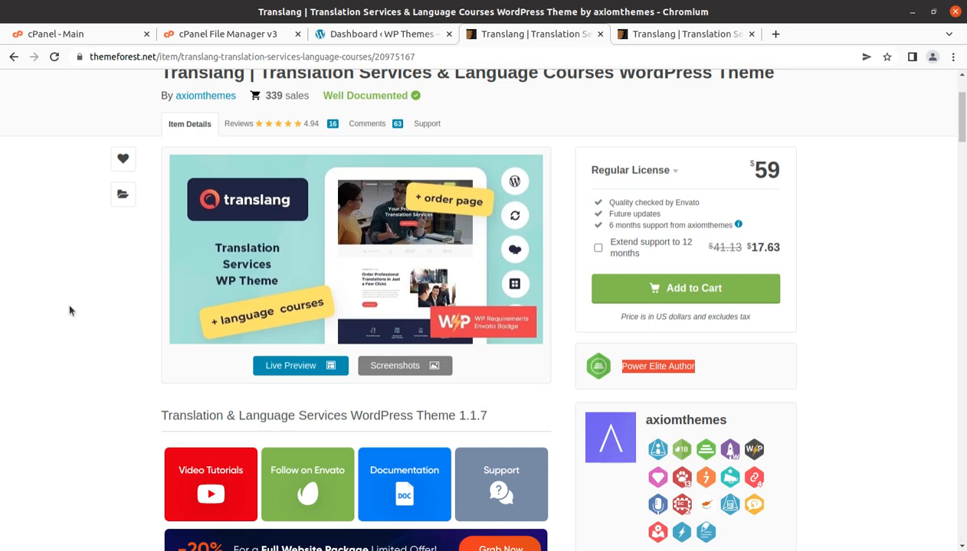
- Read the theme's description and feature list, and check its published and last update dates
{"action": "scroll", "coordinate": [69, 311], "scroll_direction": "down", "scroll_amount": 3}
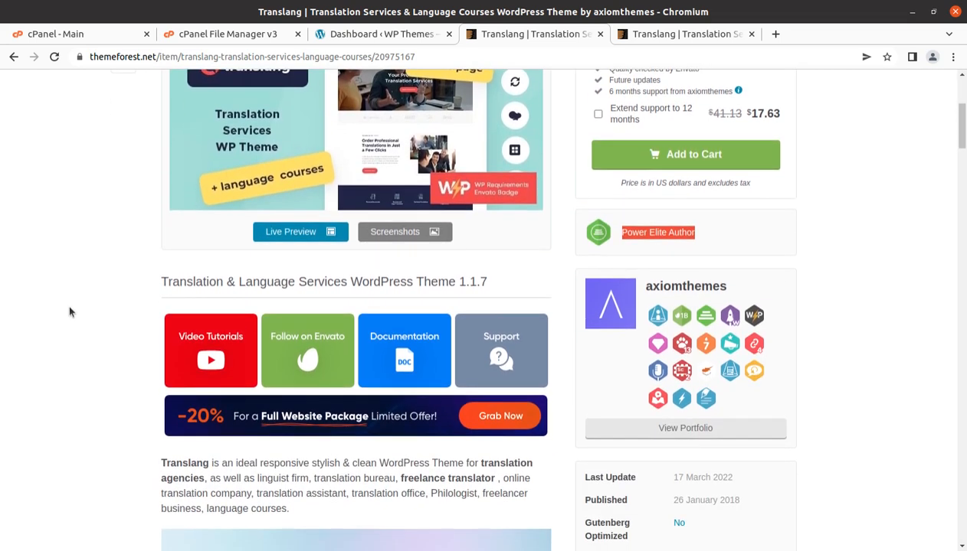
{"action": "scroll", "coordinate": [69, 312], "scroll_direction": "down", "scroll_amount": 2}
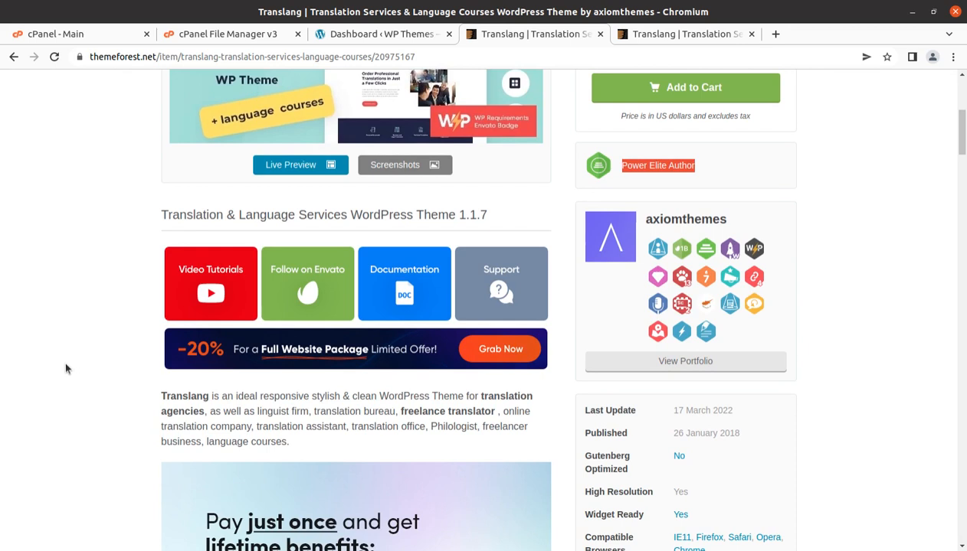
{"action": "scroll", "coordinate": [66, 365], "scroll_direction": "down", "scroll_amount": 2}
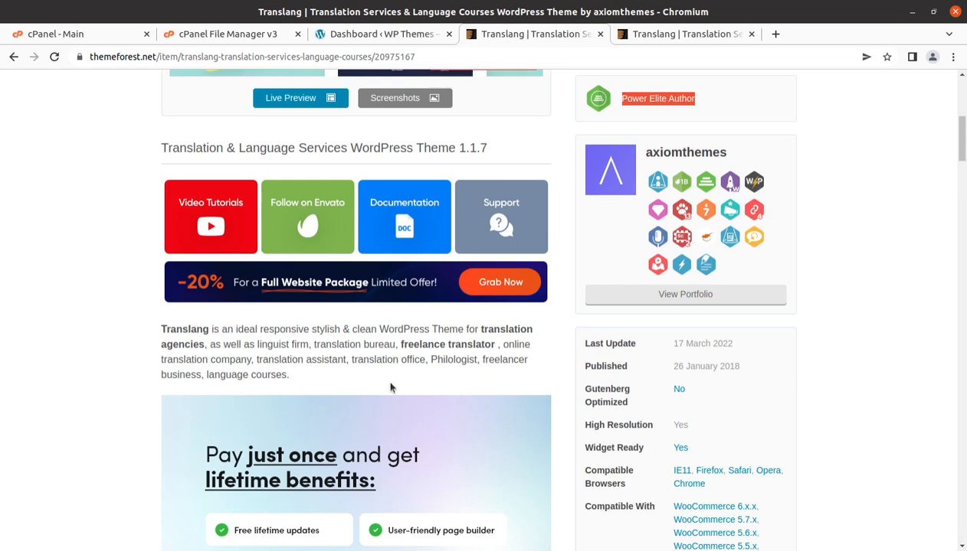
{"action": "scroll", "coordinate": [248, 420], "scroll_direction": "down", "scroll_amount": 3}
{"action": "scroll", "coordinate": [243, 432], "scroll_direction": "down", "scroll_amount": 3}
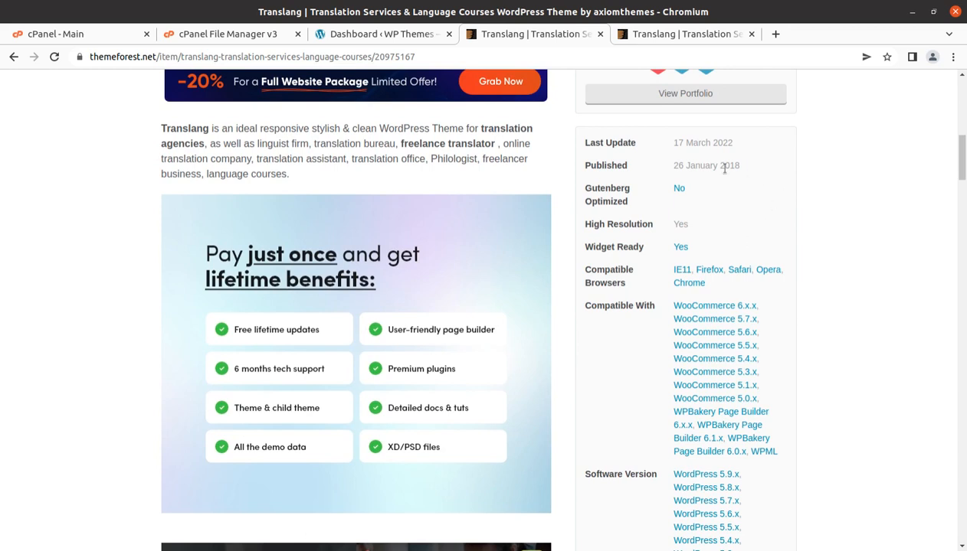
{"action": "left_click_drag", "start_coordinate": [736, 165], "coordinate": [670, 172]}
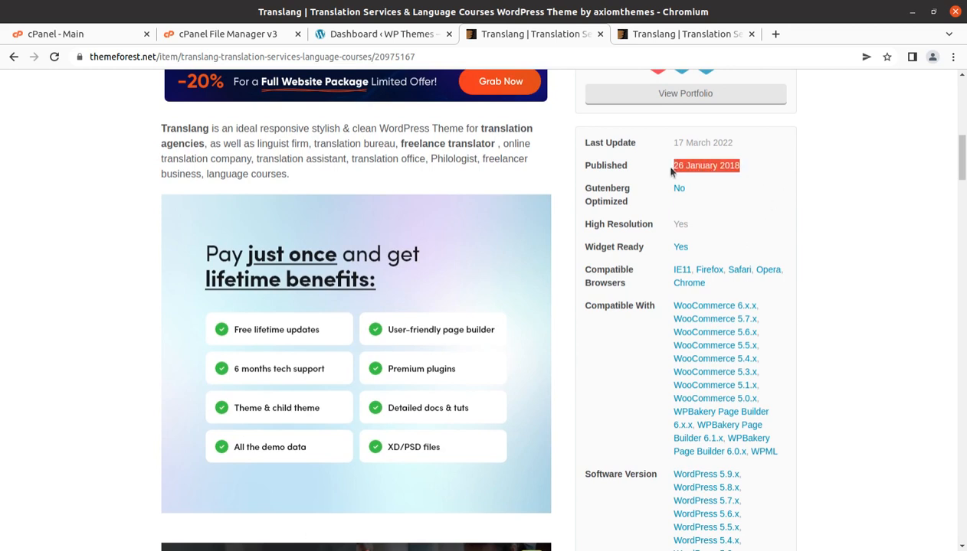
{"action": "scroll", "coordinate": [793, 211], "scroll_direction": "up", "scroll_amount": 3}
{"action": "left_click_drag", "start_coordinate": [739, 239], "coordinate": [667, 249]}
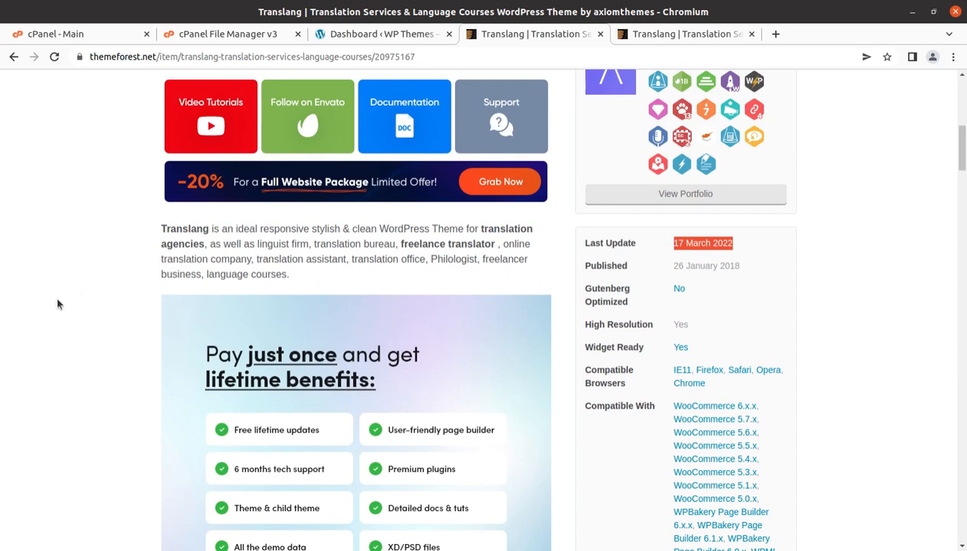
{"action": "scroll", "coordinate": [63, 305], "scroll_direction": "up", "scroll_amount": 5}
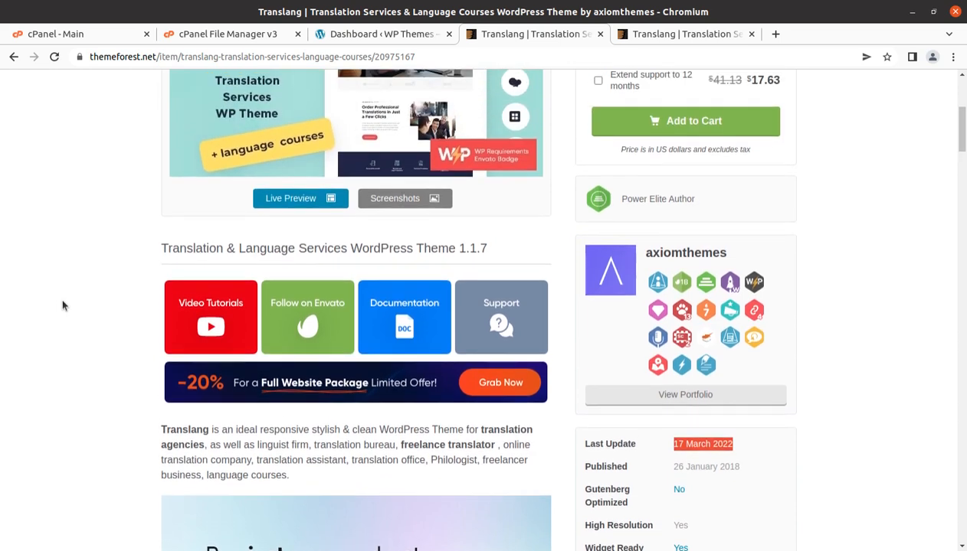
{"action": "scroll", "coordinate": [63, 306], "scroll_direction": "up", "scroll_amount": 2}
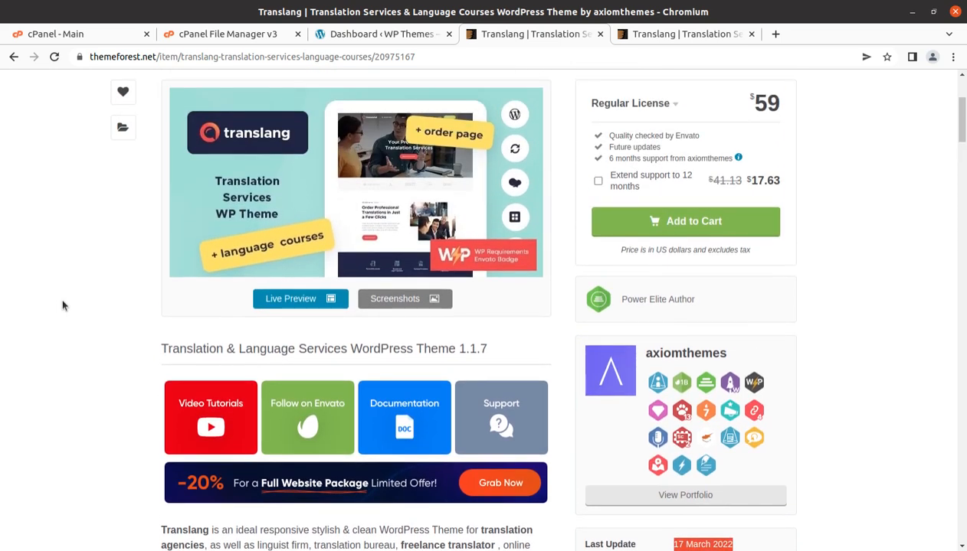
{"action": "scroll", "coordinate": [62, 306], "scroll_direction": "up", "scroll_amount": 2}
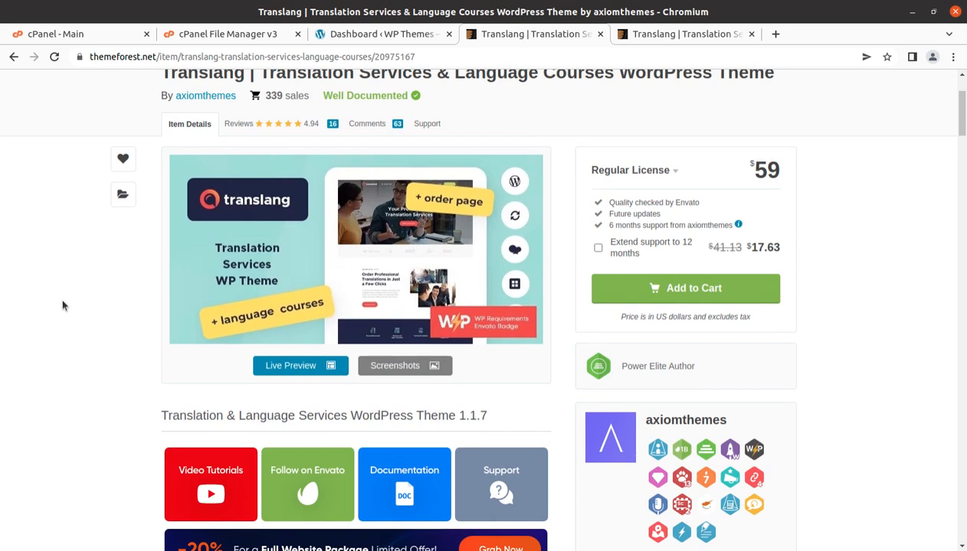
{"action": "scroll", "coordinate": [576, 389], "scroll_direction": "up", "scroll_amount": 3}
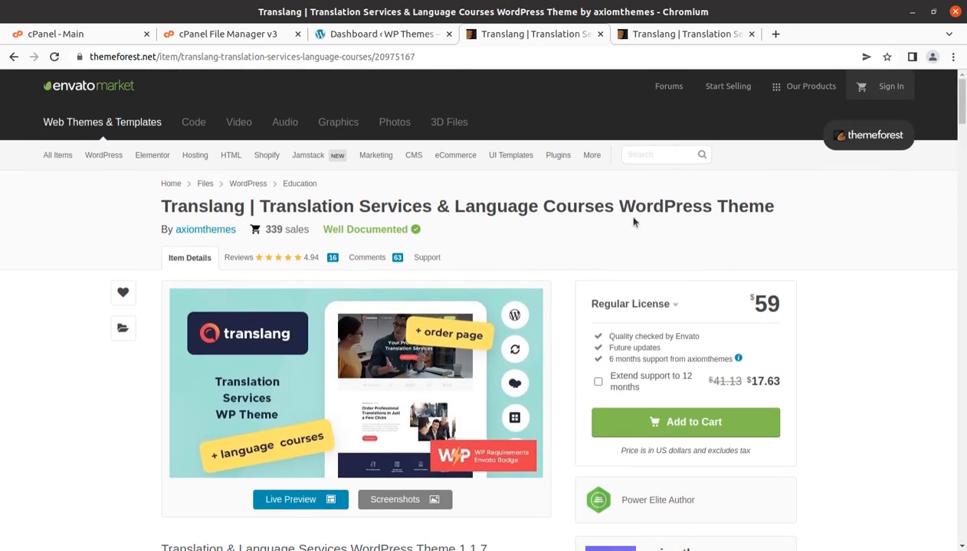
- Look at the Translang live preview's homepage and the WordPress site's dashboard overview
{"action": "left_click", "coordinate": [672, 34]}
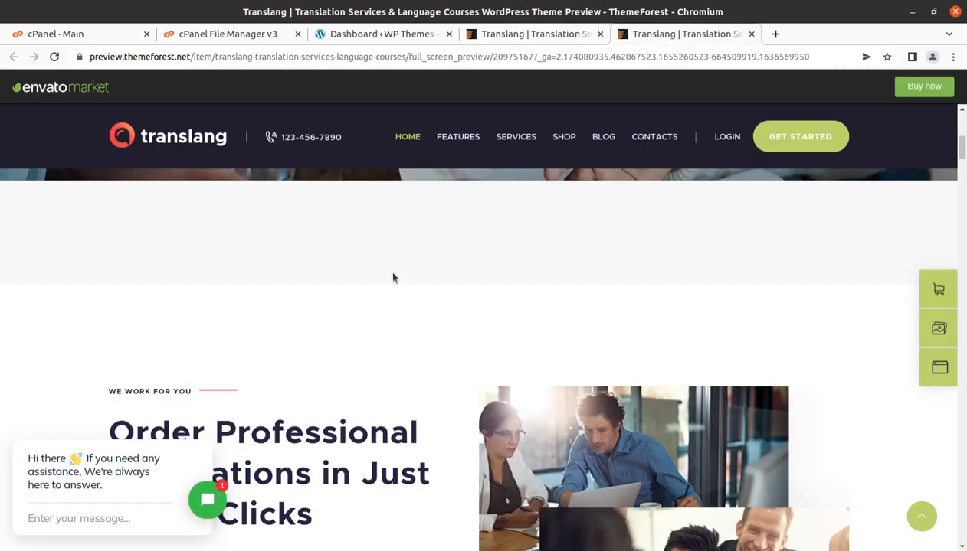
{"action": "scroll", "coordinate": [393, 277], "scroll_direction": "up", "scroll_amount": 3}
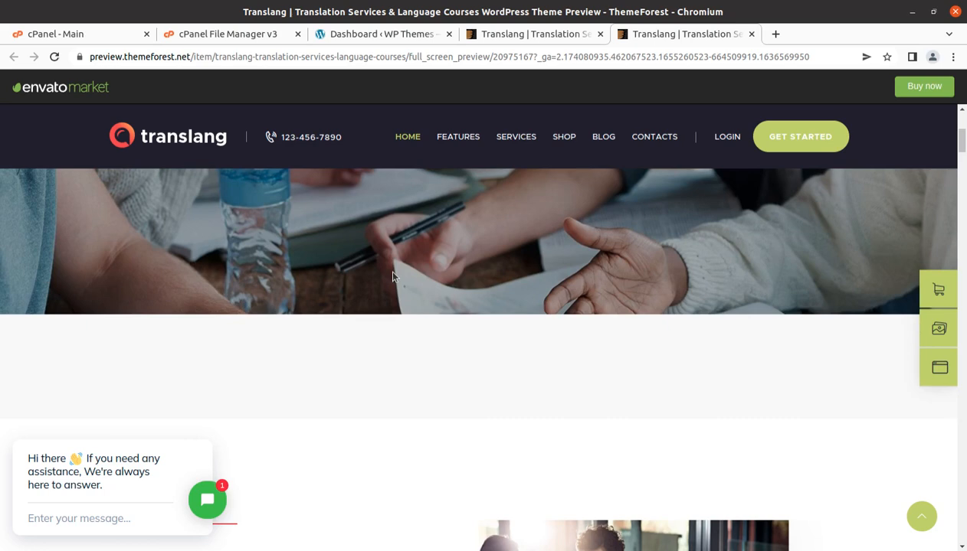
{"action": "scroll", "coordinate": [392, 276], "scroll_direction": "up", "scroll_amount": 5}
{"action": "left_click", "coordinate": [381, 34]}
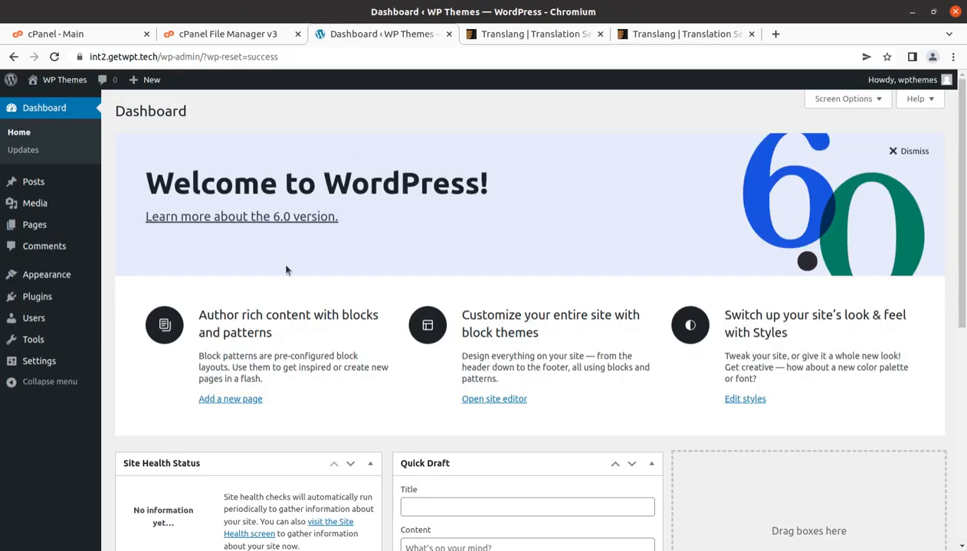
{"action": "scroll", "coordinate": [195, 413], "scroll_direction": "down", "scroll_amount": 5}
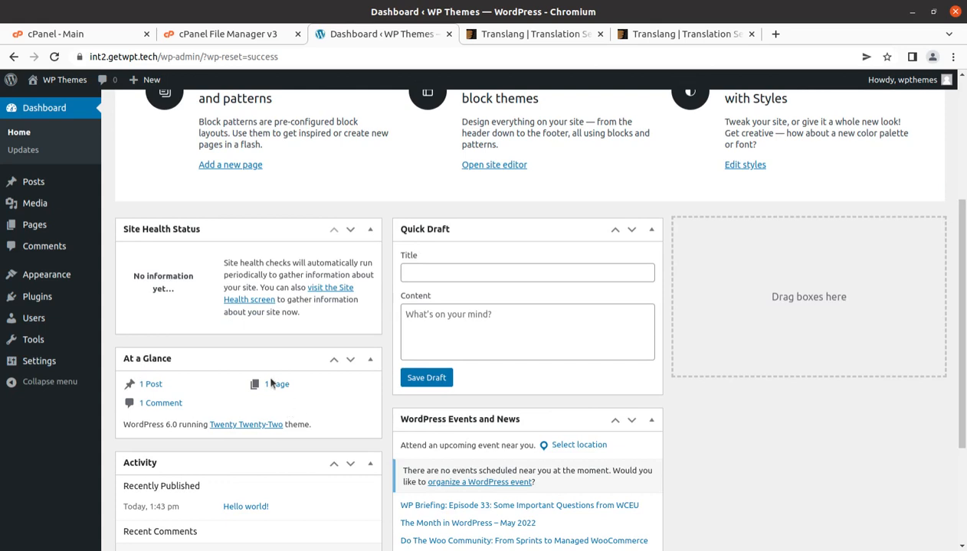
- Review the theme package files in the downloaded Translang_v1.1.7 folder, including the documentation, main theme and child theme archives
{"action": "left_click", "coordinate": [1, 47]}
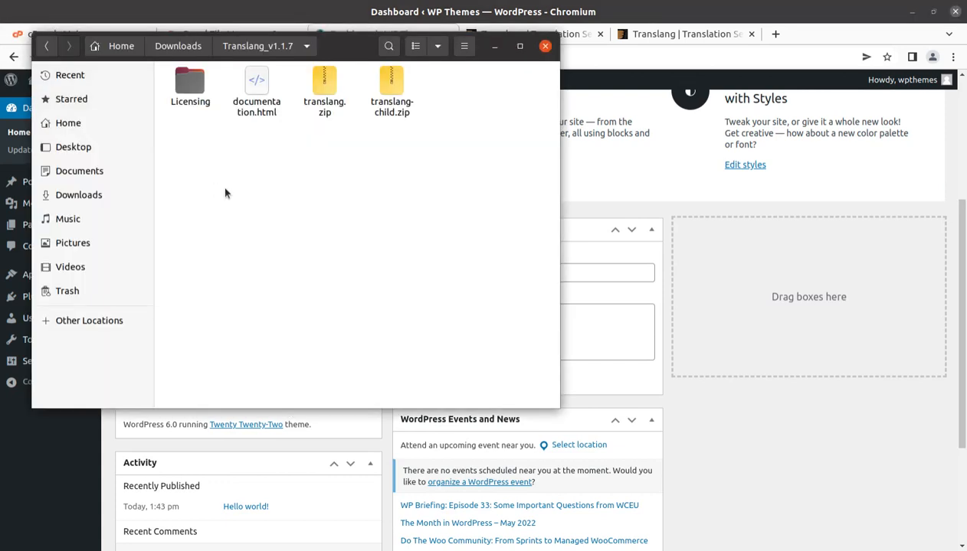
{"action": "left_click", "coordinate": [191, 95]}
{"action": "left_click", "coordinate": [243, 90]}
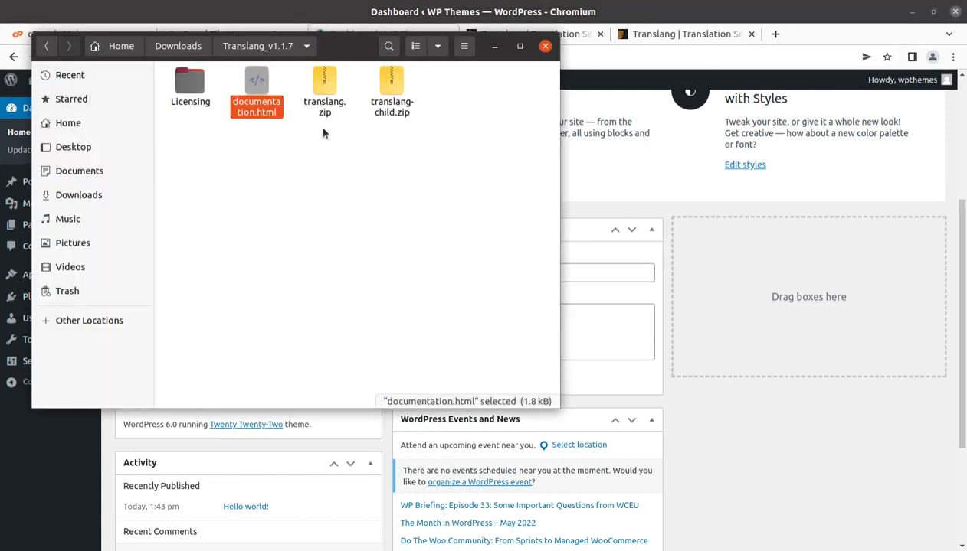
{"action": "left_click", "coordinate": [323, 104]}
{"action": "left_click", "coordinate": [380, 115]}
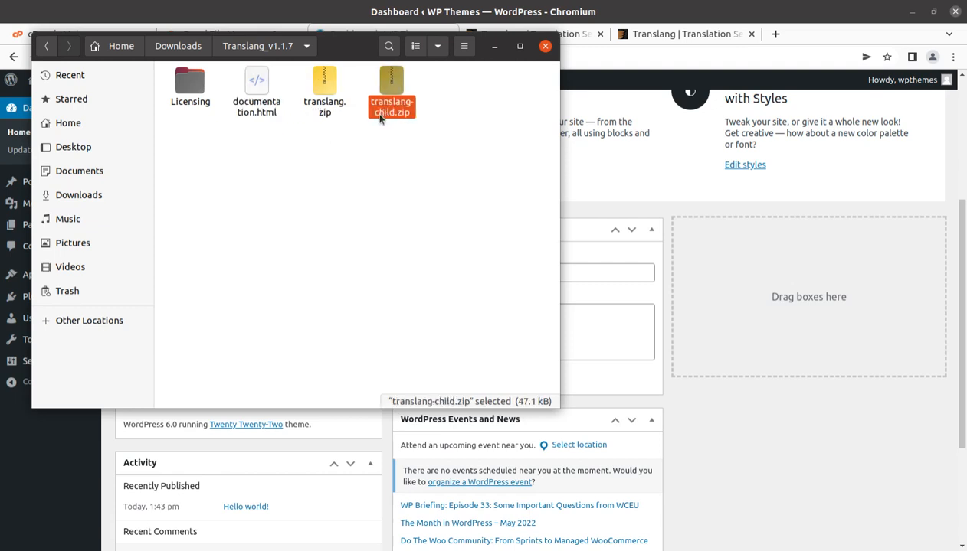
{"action": "left_click", "coordinate": [494, 47]}
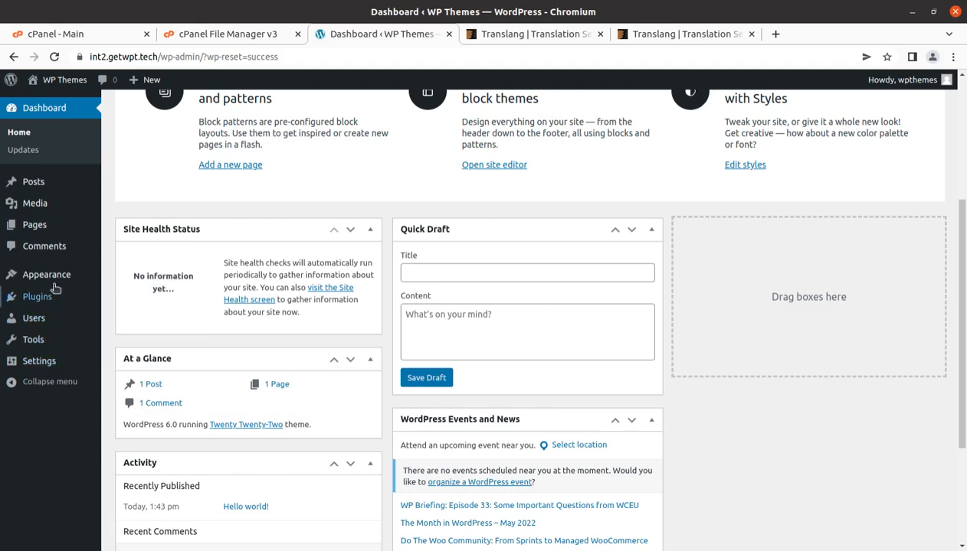
- Open the WordPress site's installed themes list and examine the active theme
{"action": "mouse_move", "coordinate": [59, 273]}
{"action": "left_click", "coordinate": [123, 283]}
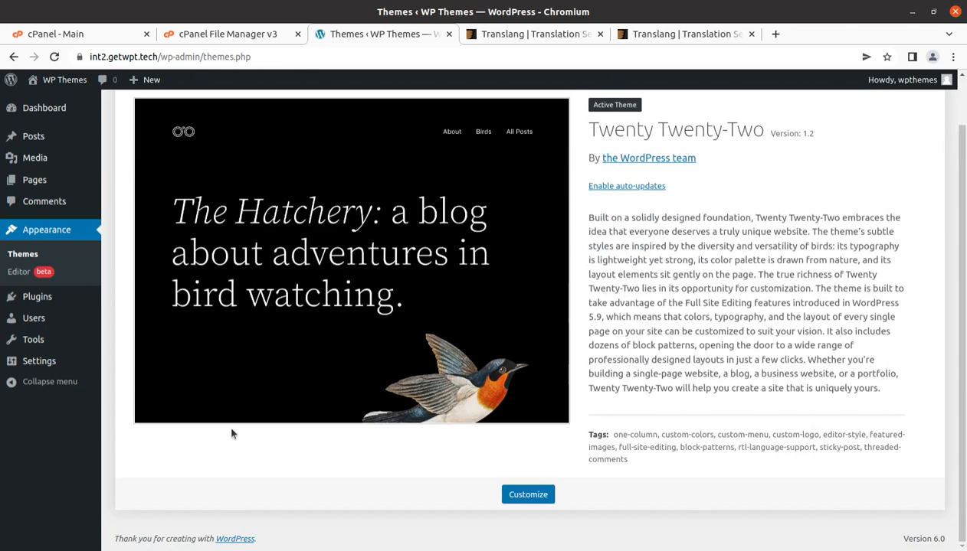
{"action": "scroll", "coordinate": [227, 422], "scroll_direction": "up", "scroll_amount": 2}
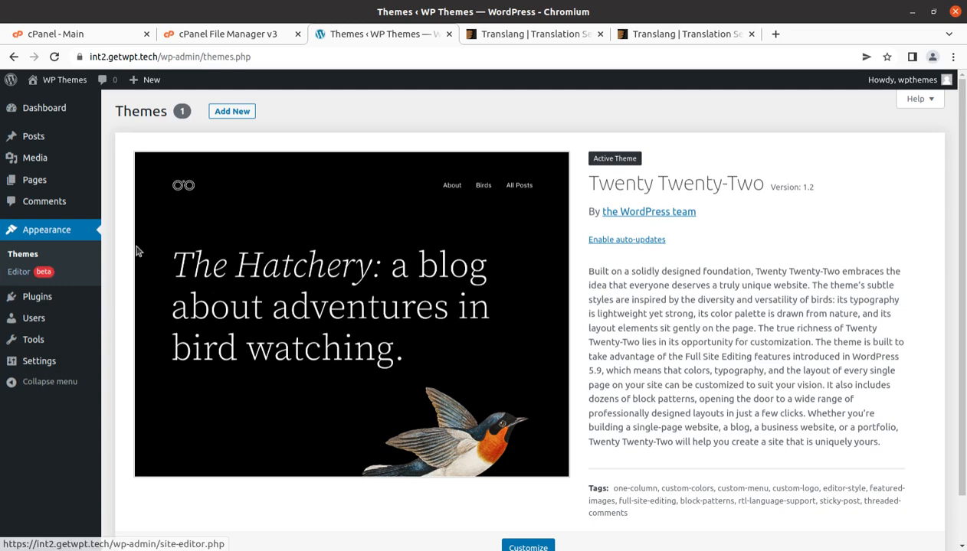
{"action": "left_click", "coordinate": [232, 113]}
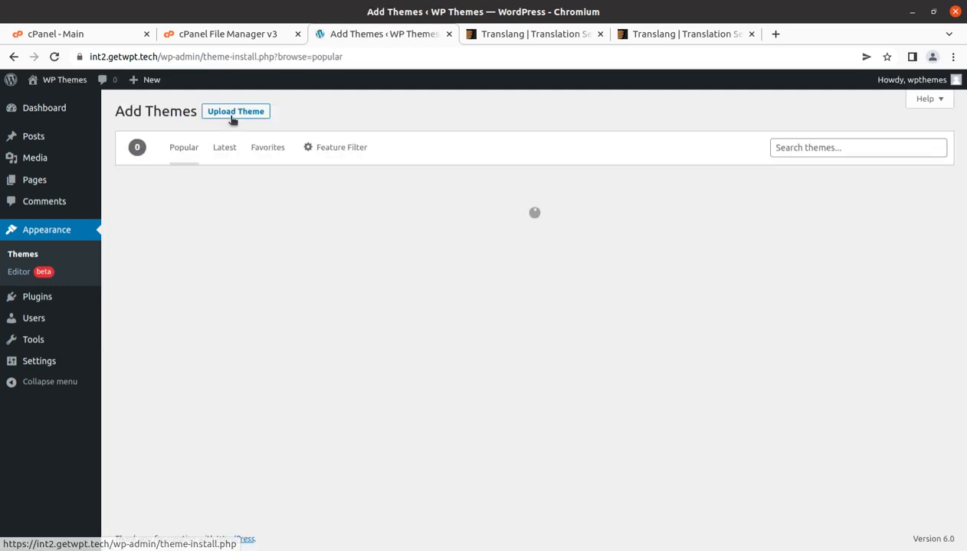
{"action": "left_click", "coordinate": [237, 116]}
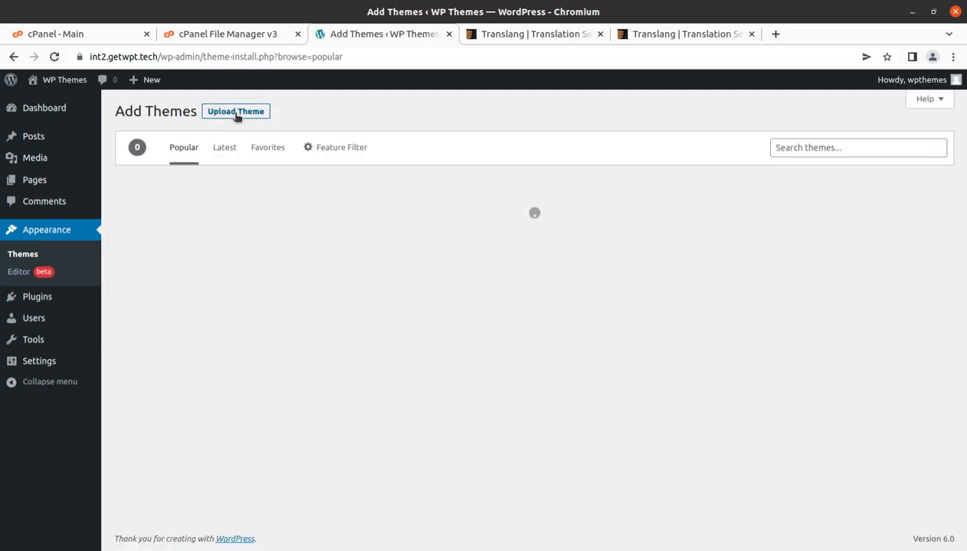
{"action": "left_click", "coordinate": [431, 235]}
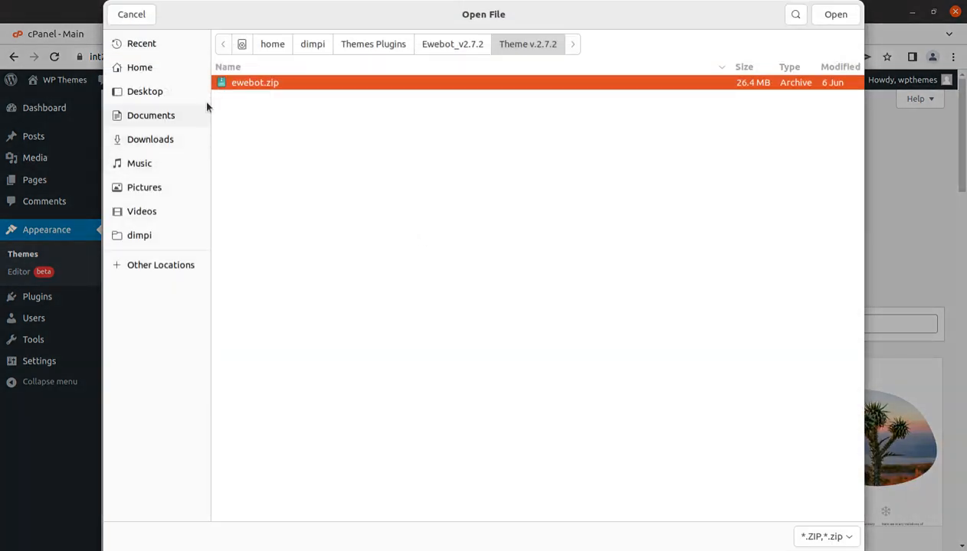
{"action": "left_click", "coordinate": [157, 142]}
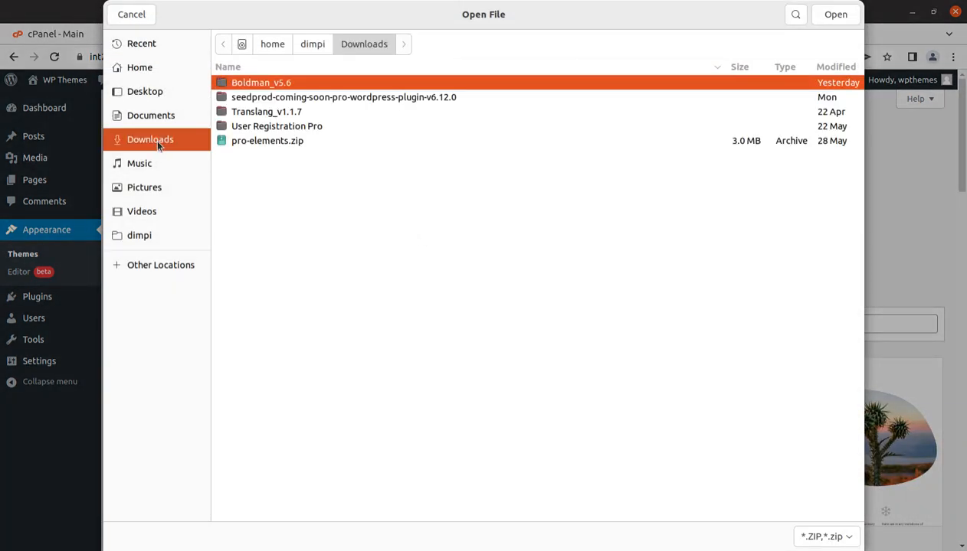
{"action": "double_click", "coordinate": [272, 115]}
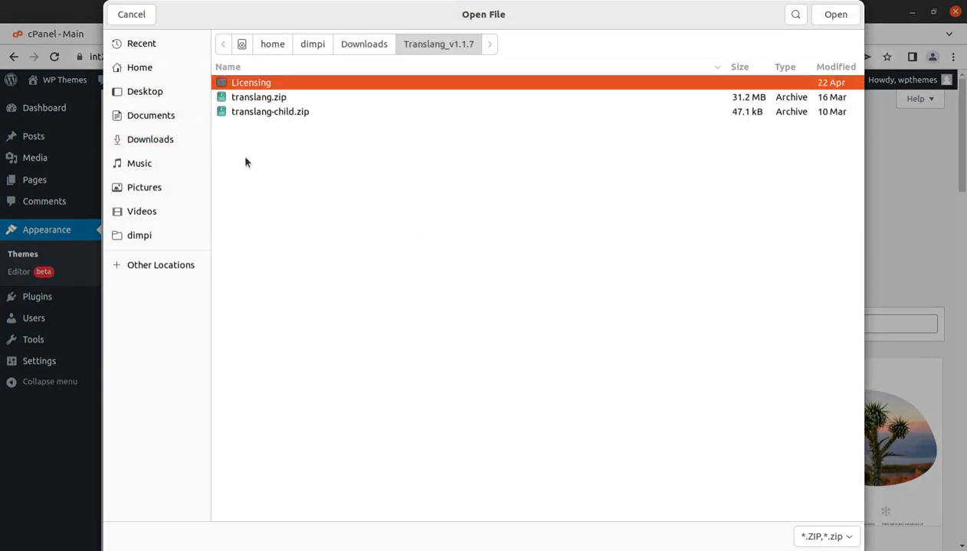
{"action": "left_click", "coordinate": [269, 100]}
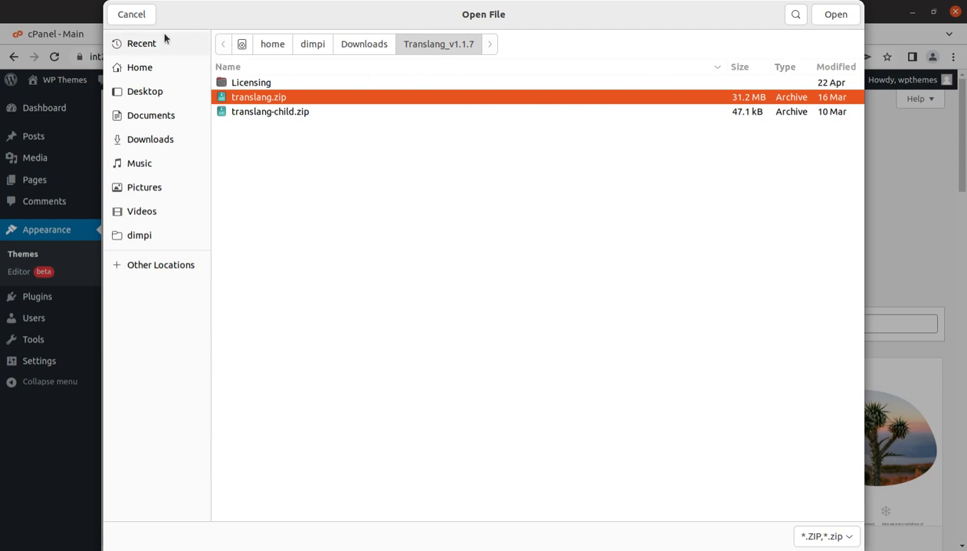
{"action": "left_click", "coordinate": [139, 20]}
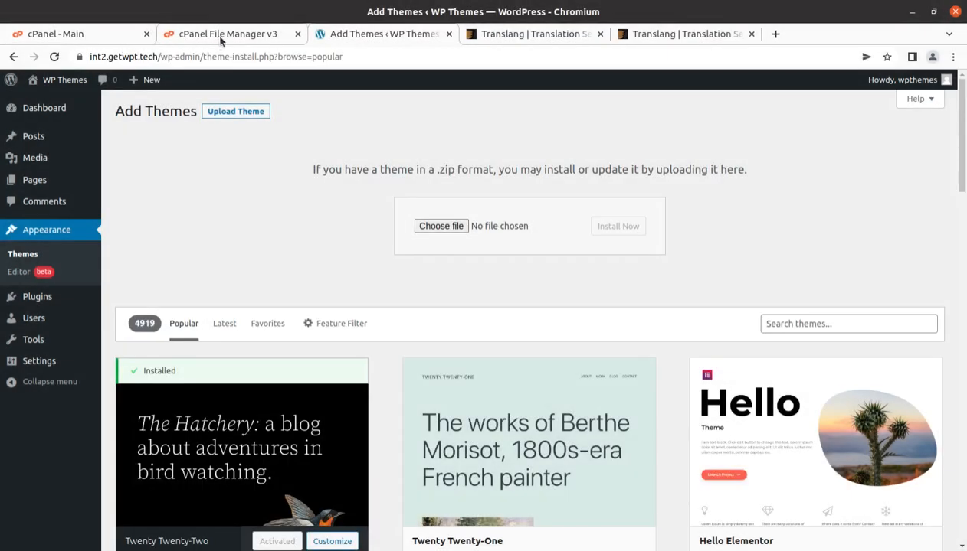
- Switch to cPanel File Manager and open the themes folder inside int2.getwpt.tech/wp-content
{"action": "left_click", "coordinate": [220, 40]}
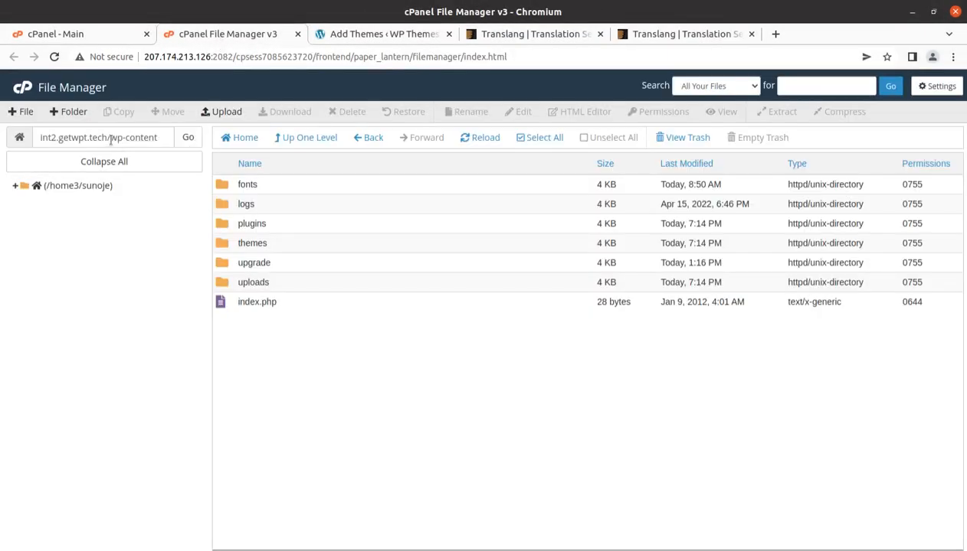
{"action": "left_click_drag", "start_coordinate": [109, 138], "coordinate": [157, 140]}
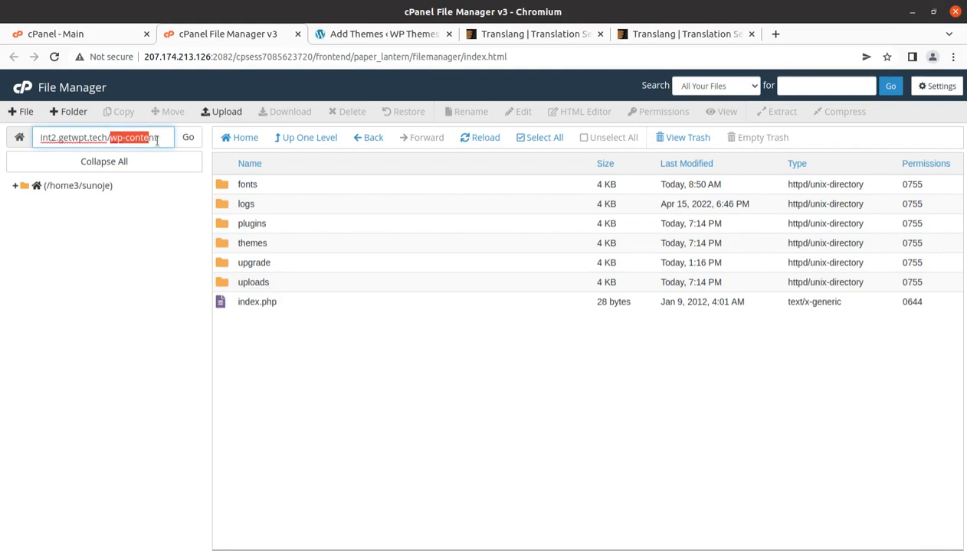
{"action": "double_click", "coordinate": [301, 245]}
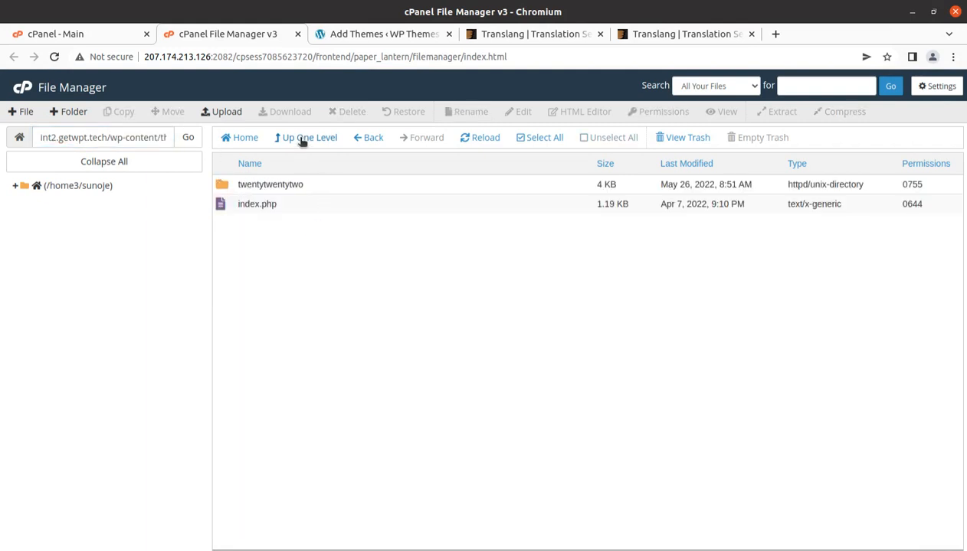
- Upload translang.zip from the Translang_v1.1.7 folder in Downloads to the site's themes folder
{"action": "left_click", "coordinate": [222, 112]}
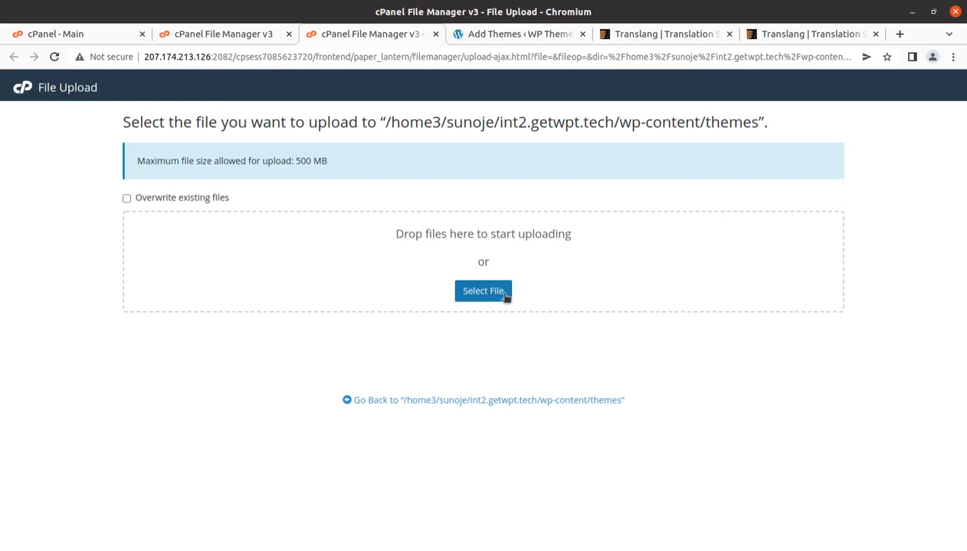
{"action": "left_click", "coordinate": [494, 297]}
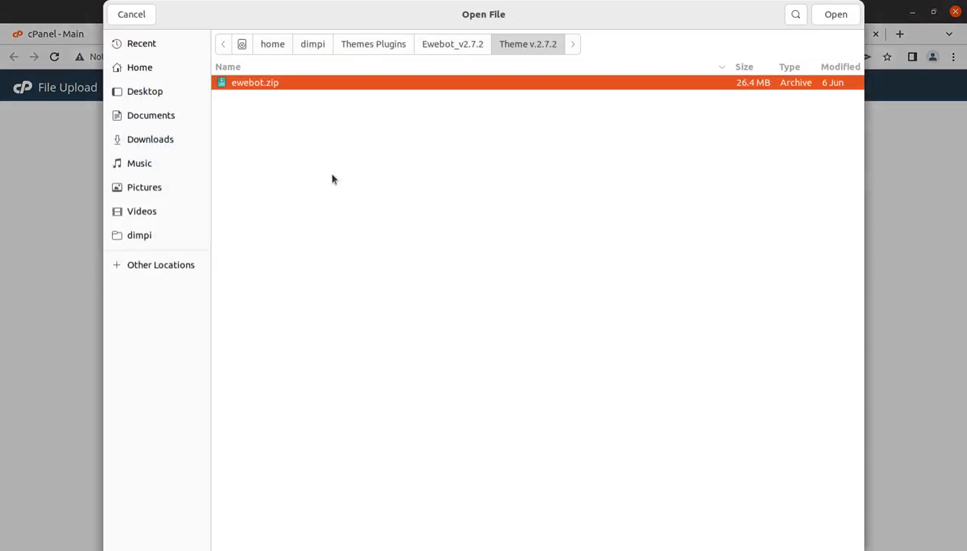
{"action": "left_click", "coordinate": [157, 139]}
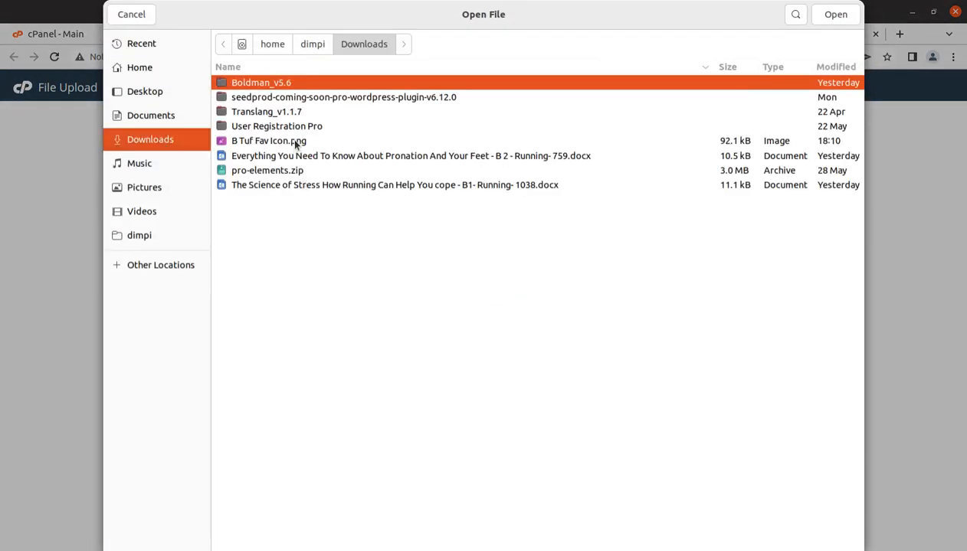
{"action": "double_click", "coordinate": [288, 113]}
{"action": "left_click", "coordinate": [275, 114]}
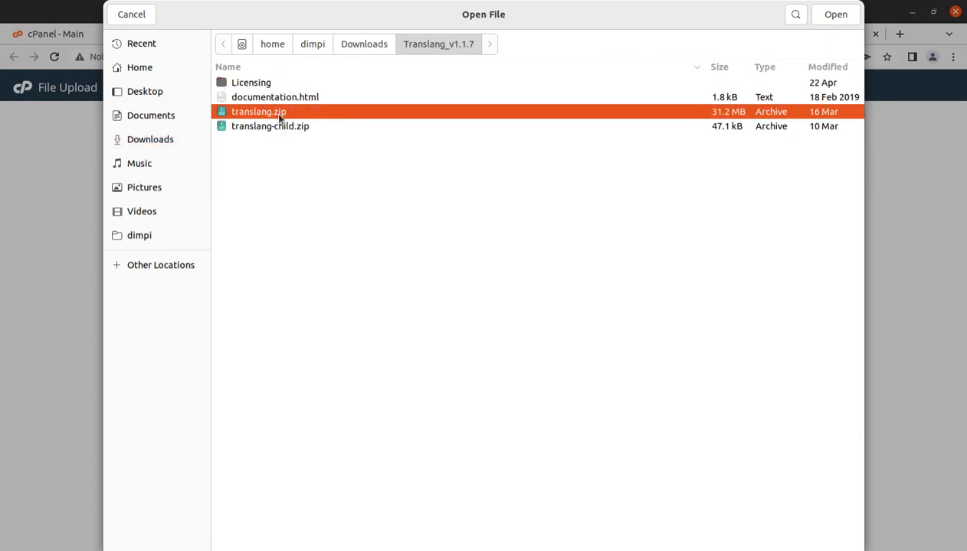
{"action": "left_click", "coordinate": [834, 15]}
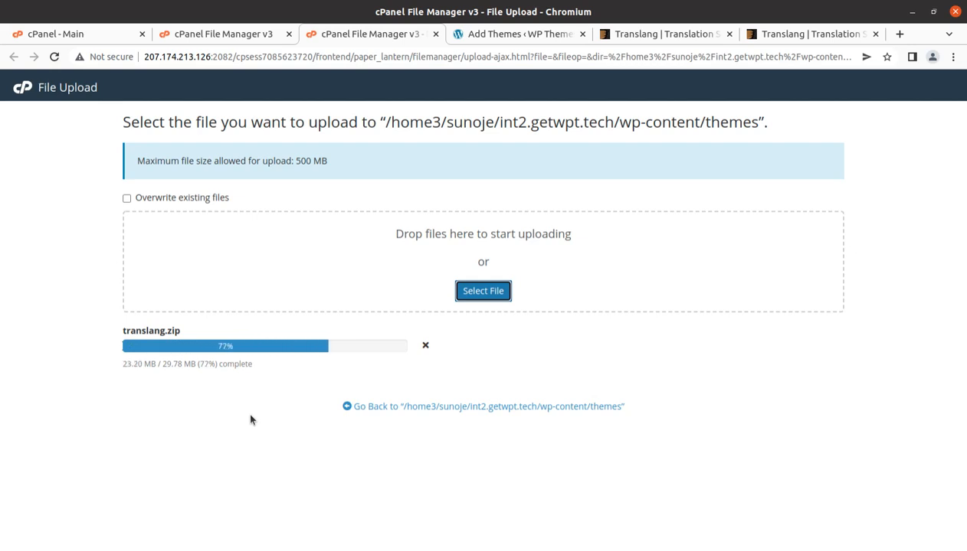
- Look through the Translang live preview's homepage sections, from the hero banner down to the services area
{"action": "left_click", "coordinate": [781, 36]}
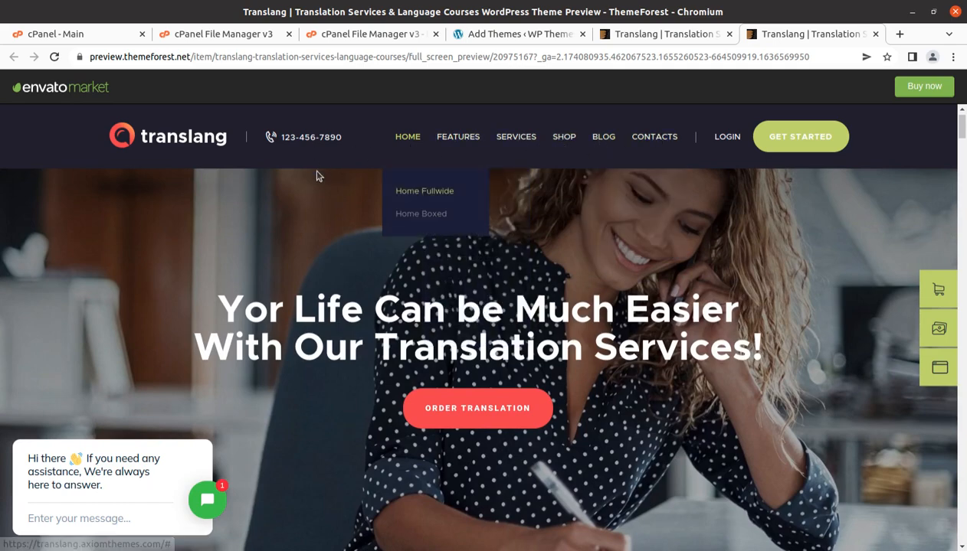
{"action": "scroll", "coordinate": [718, 198], "scroll_direction": "down", "scroll_amount": 4}
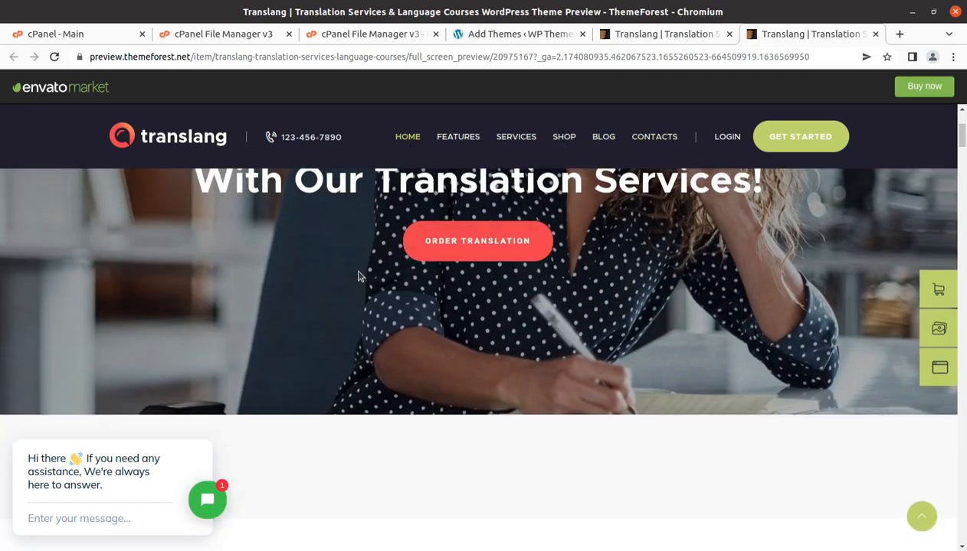
{"action": "scroll", "coordinate": [531, 256], "scroll_direction": "down", "scroll_amount": 5}
{"action": "scroll", "coordinate": [390, 254], "scroll_direction": "down", "scroll_amount": 4}
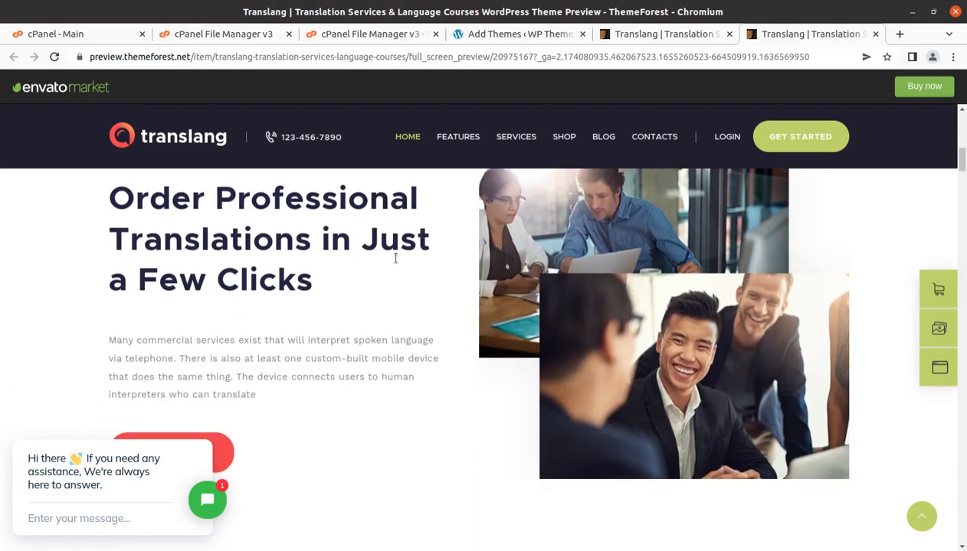
{"action": "scroll", "coordinate": [395, 258], "scroll_direction": "down", "scroll_amount": 3}
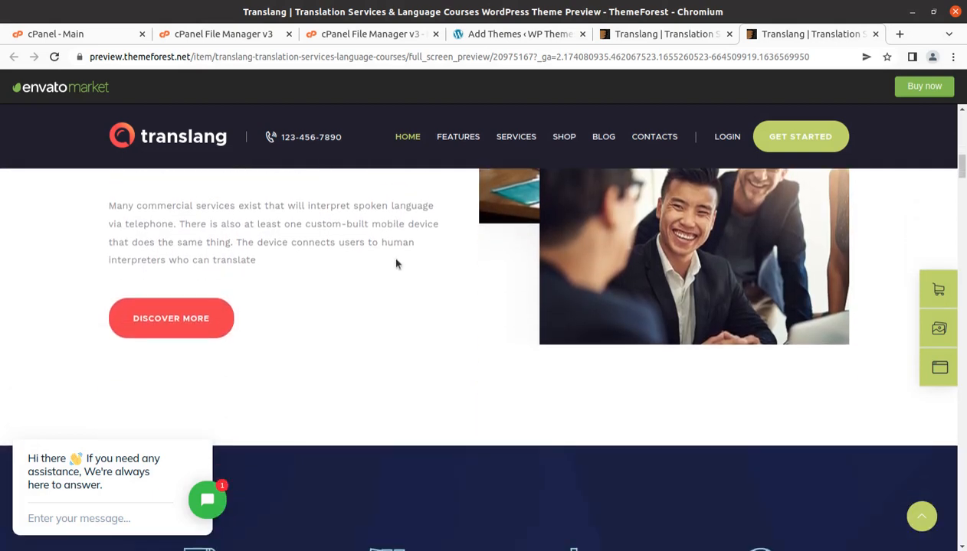
{"action": "scroll", "coordinate": [396, 258], "scroll_direction": "down", "scroll_amount": 4}
{"action": "scroll", "coordinate": [396, 263], "scroll_direction": "down", "scroll_amount": 2}
{"action": "scroll", "coordinate": [397, 263], "scroll_direction": "down", "scroll_amount": 2}
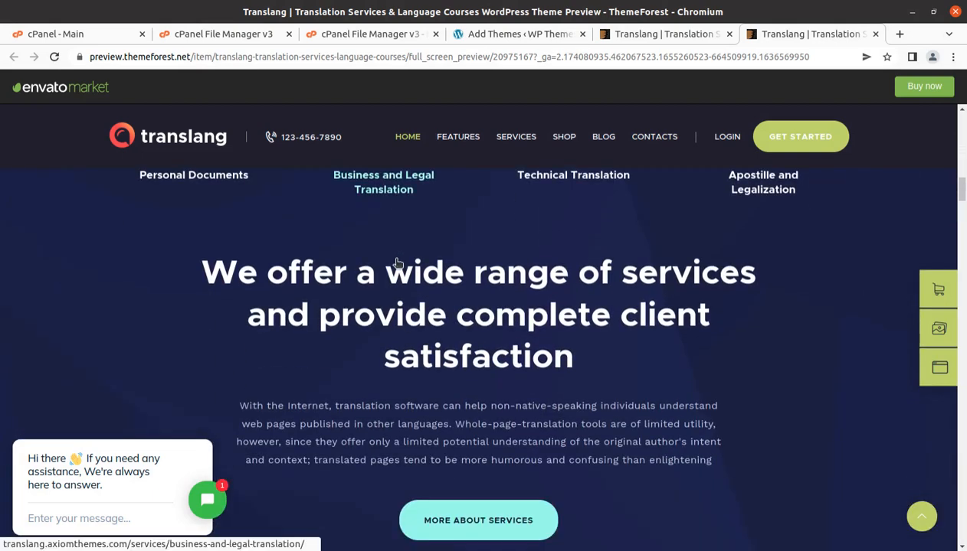
- Check the upload progress of translang.zip and return to the themes folder in File Manager
{"action": "left_click", "coordinate": [358, 33]}
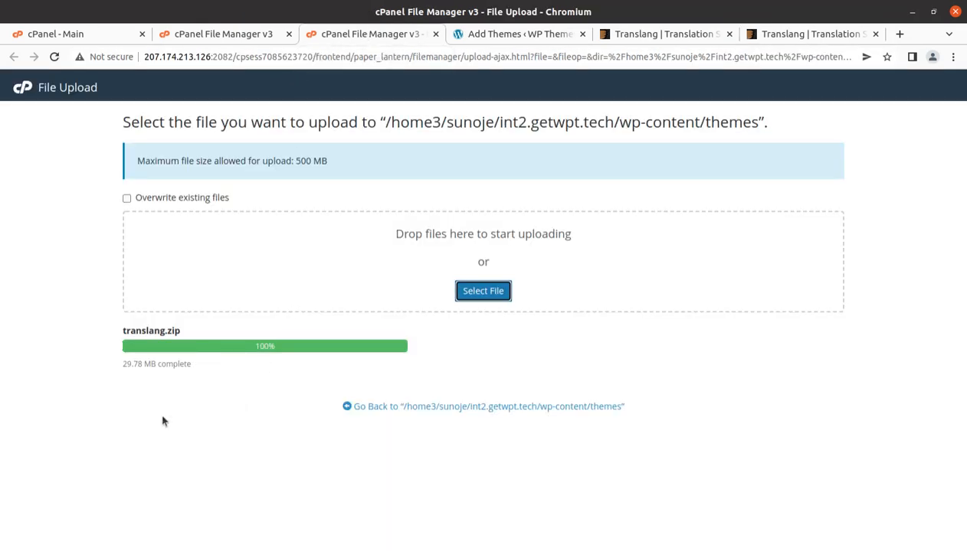
{"action": "left_click_drag", "start_coordinate": [293, 349], "coordinate": [237, 352]}
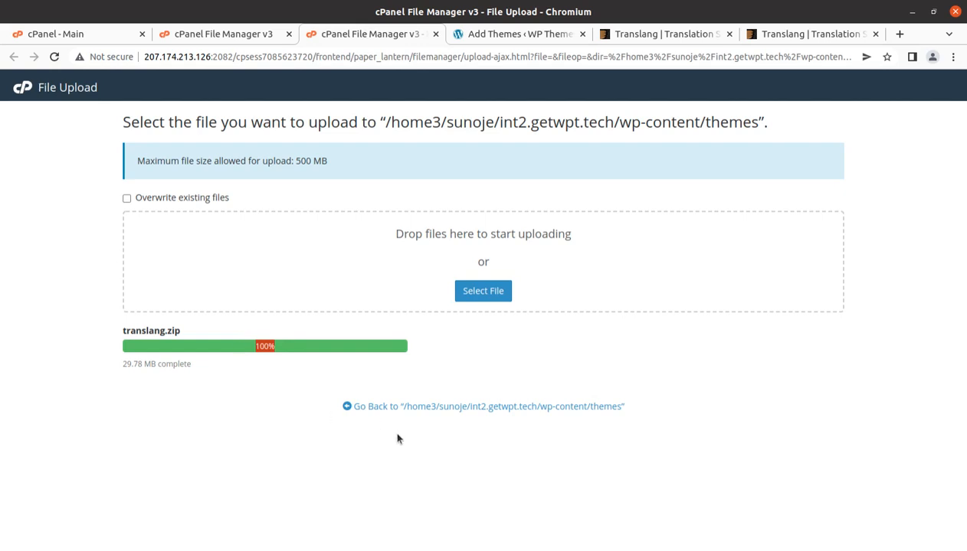
{"action": "left_click", "coordinate": [395, 406]}
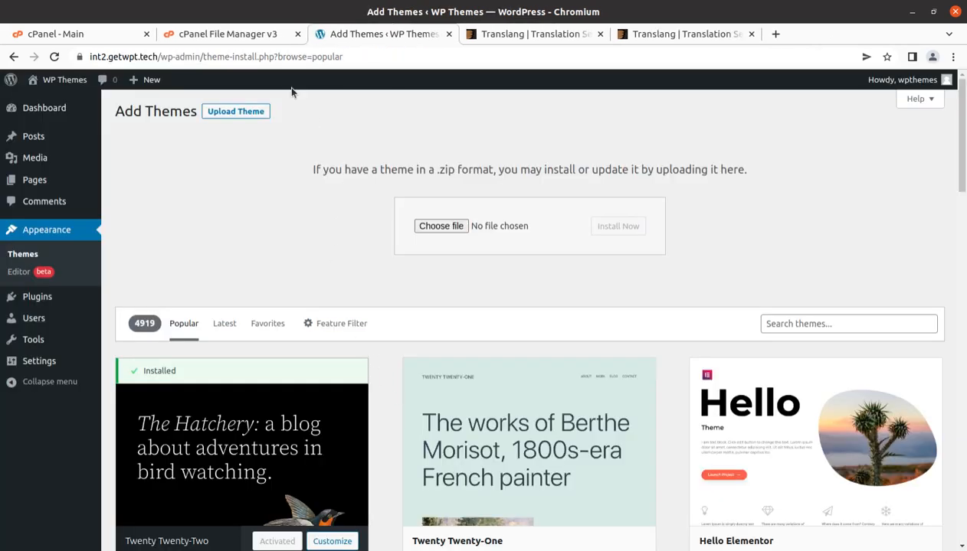
{"action": "left_click", "coordinate": [252, 34]}
- Extract translang.zip into /int2.getwpt.tech/wp-content/themes and reload the folder listing
{"action": "right_click", "coordinate": [311, 227]}
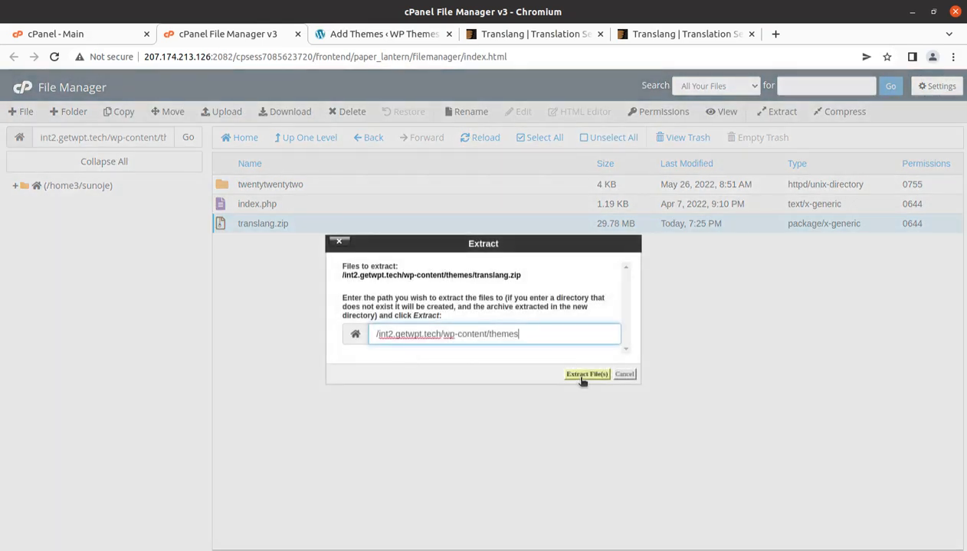
{"action": "left_click", "coordinate": [579, 375]}
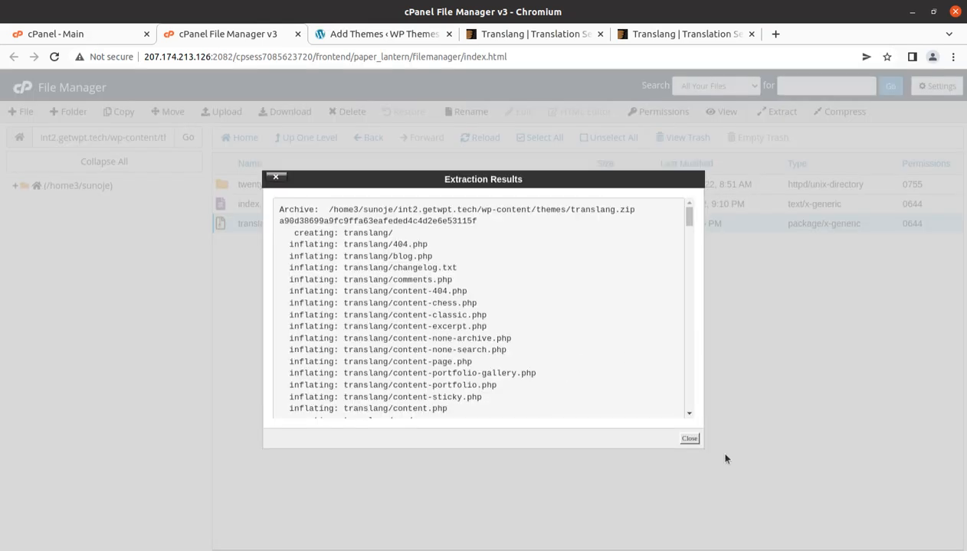
{"action": "left_click", "coordinate": [689, 438]}
{"action": "left_click", "coordinate": [464, 137]}
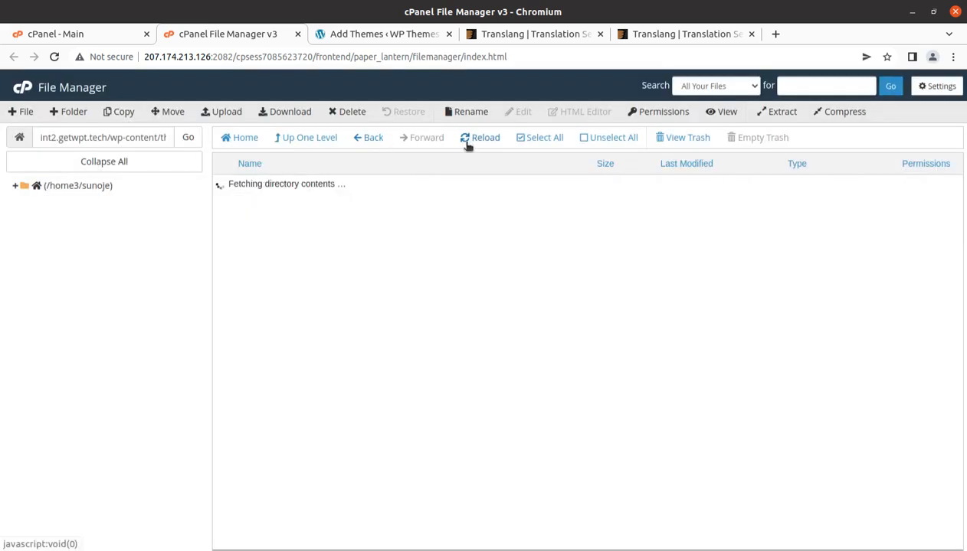
- Review the files in the extracted translang folder, and return to the themes folder
{"action": "double_click", "coordinate": [298, 184]}
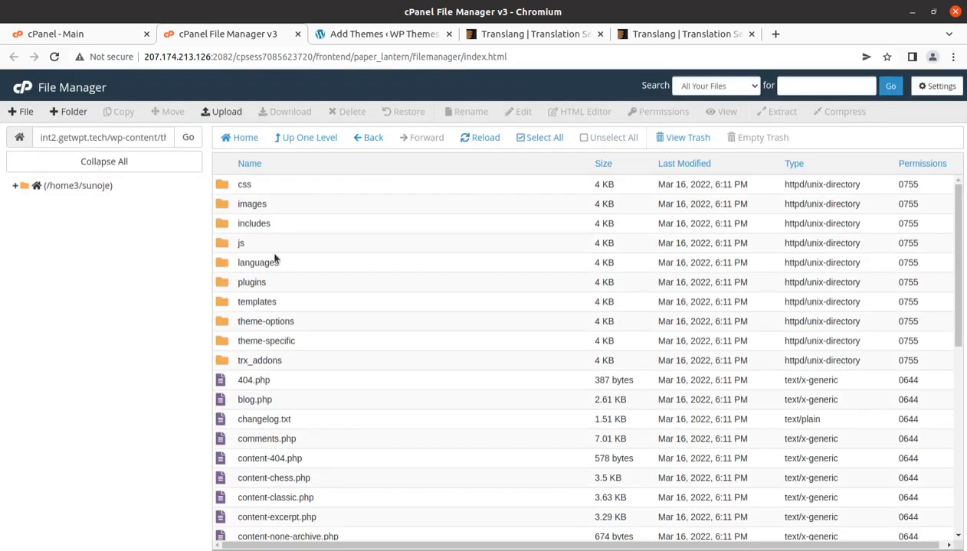
{"action": "scroll", "coordinate": [297, 214], "scroll_direction": "down", "scroll_amount": 6}
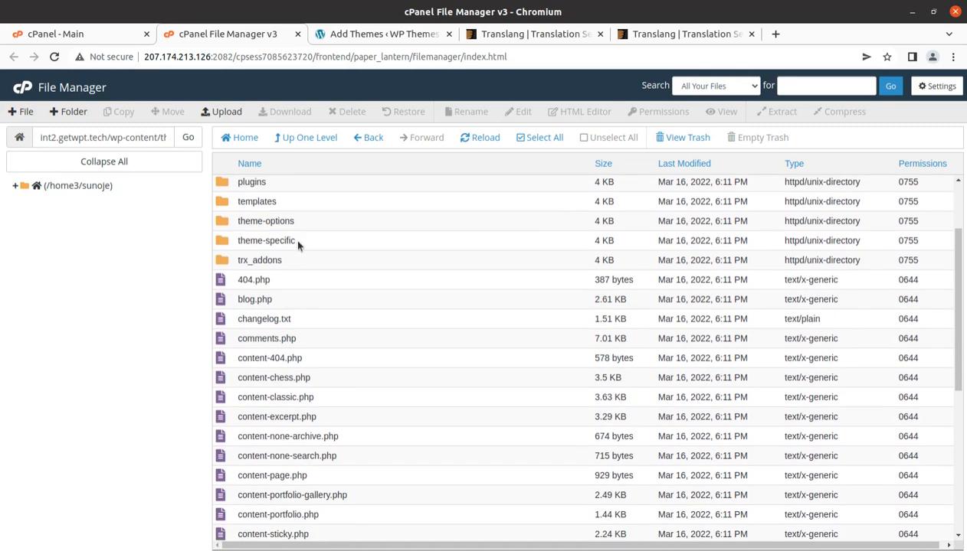
{"action": "left_click", "coordinate": [306, 137]}
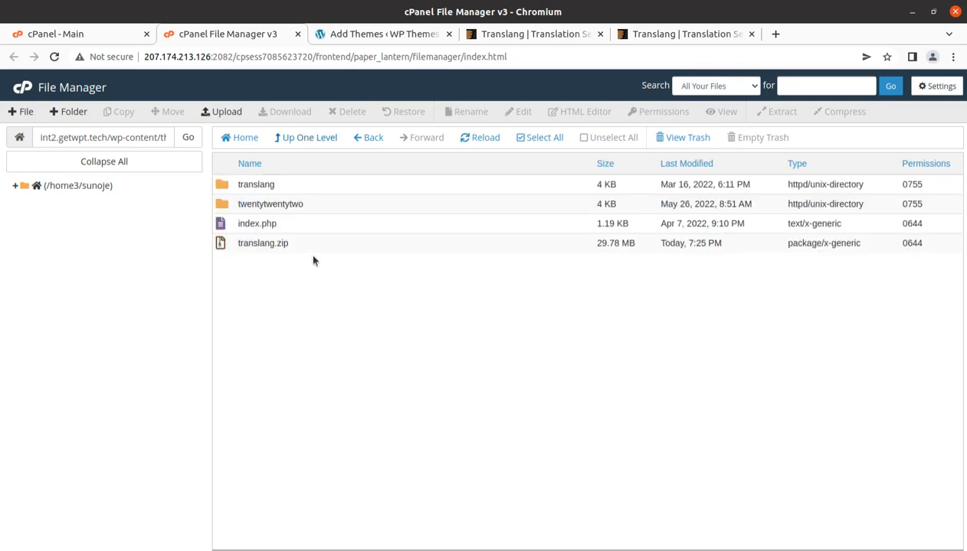
- Permanently delete the translang.zip archive from the themes folder, skipping the trash
{"action": "left_click", "coordinate": [314, 243]}
{"action": "left_click", "coordinate": [346, 112]}
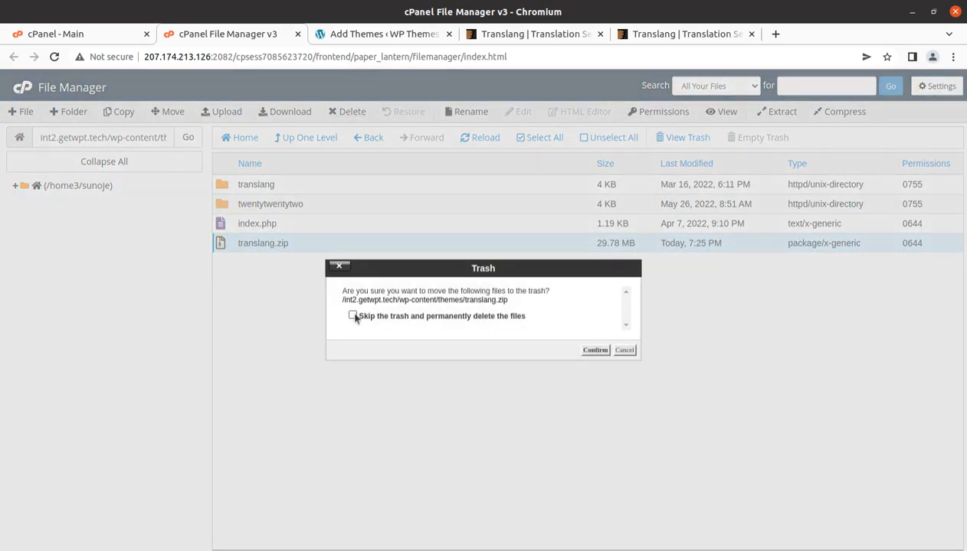
{"action": "left_click", "coordinate": [352, 316]}
{"action": "left_click", "coordinate": [594, 350]}
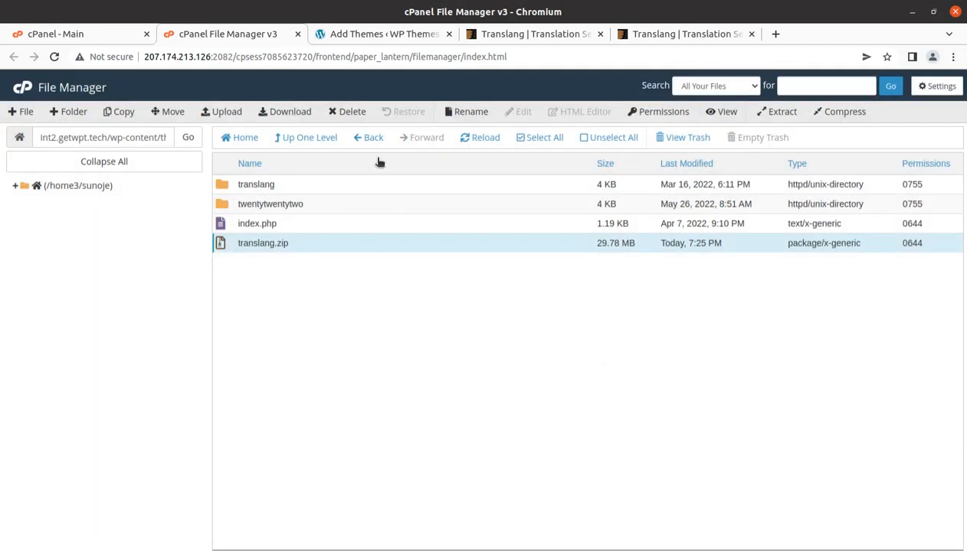
- Open the WordPress site's installed themes list and view the Translang theme's details, including its version and author
{"action": "left_click", "coordinate": [368, 35]}
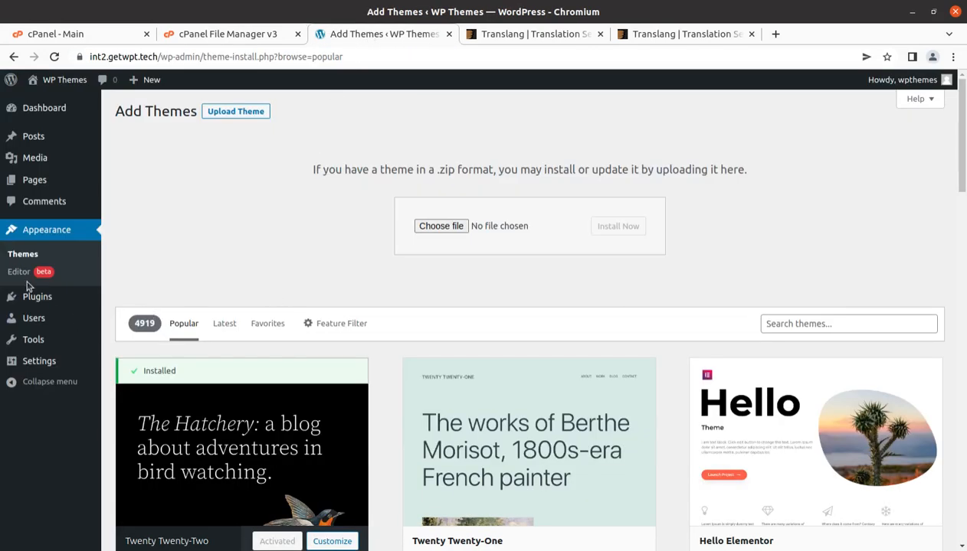
{"action": "left_click", "coordinate": [18, 258]}
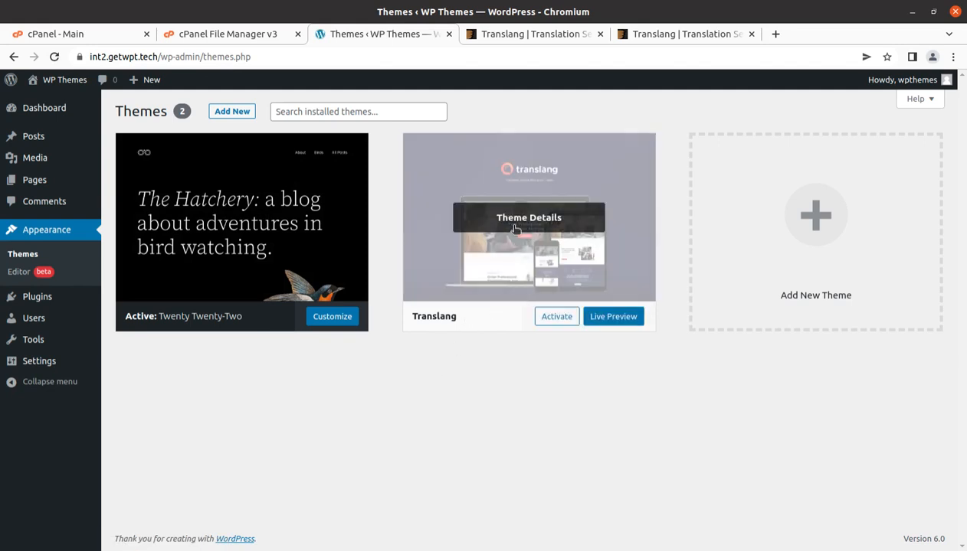
{"action": "left_click", "coordinate": [491, 252]}
{"action": "left_click_drag", "start_coordinate": [599, 182], "coordinate": [718, 187]}
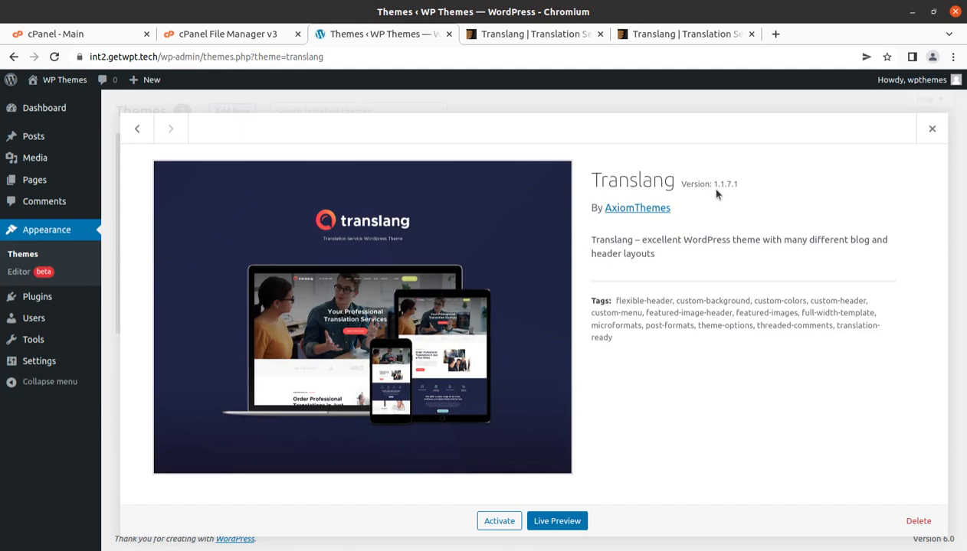
{"action": "left_click_drag", "start_coordinate": [672, 210], "coordinate": [606, 212]}
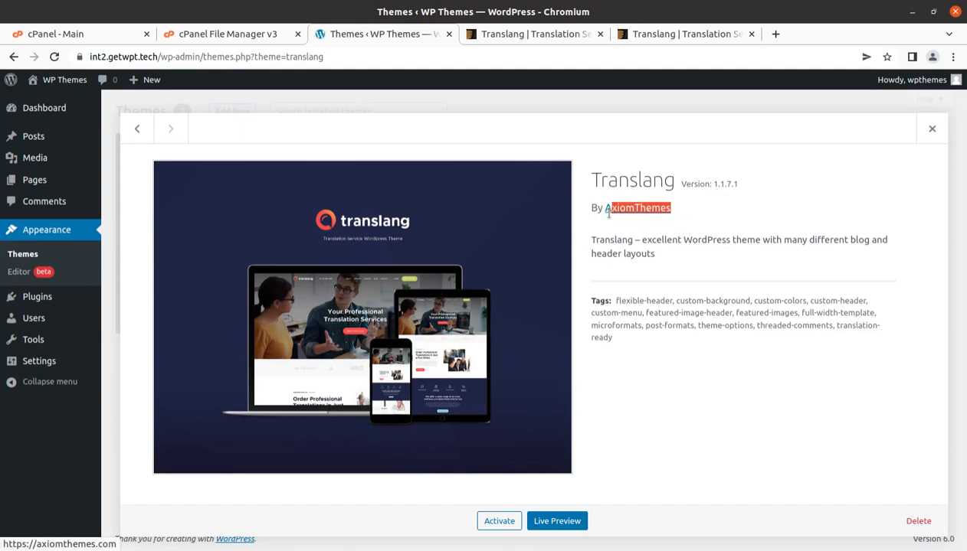
{"action": "left_click", "coordinate": [610, 215]}
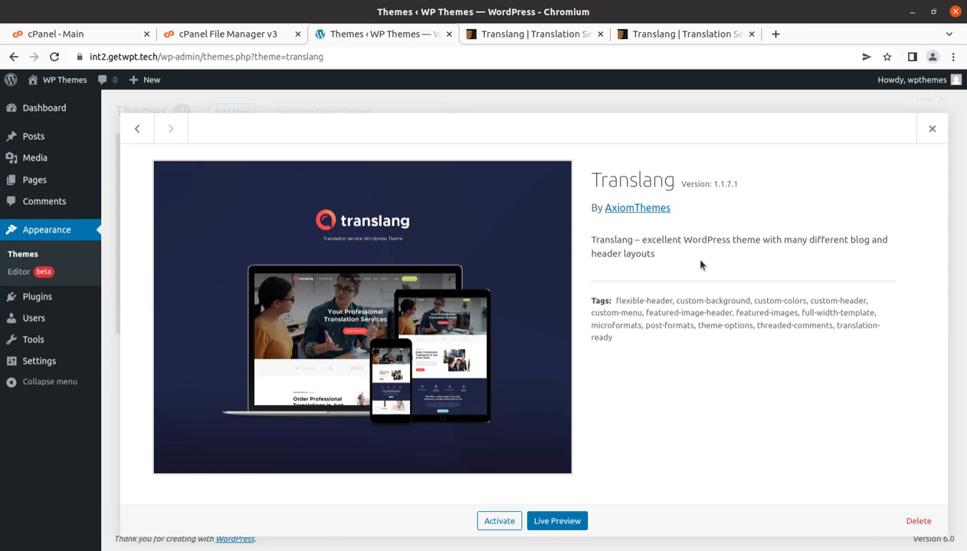
- Review the Translang title, price and license information on its ThemeForest page, and return to the theme details in WordPress
{"action": "left_click", "coordinate": [552, 34]}
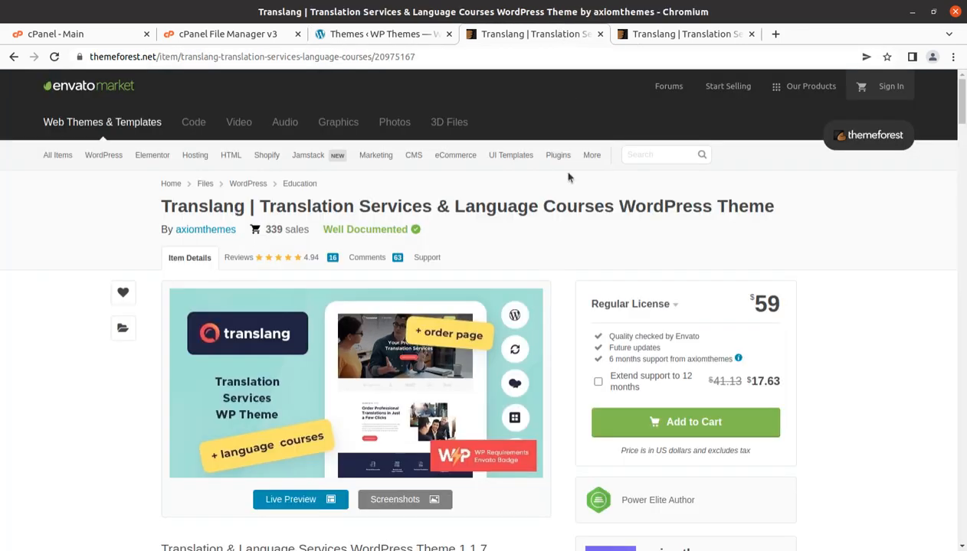
{"action": "left_click_drag", "start_coordinate": [150, 213], "coordinate": [770, 202]}
{"action": "double_click", "coordinate": [769, 303]}
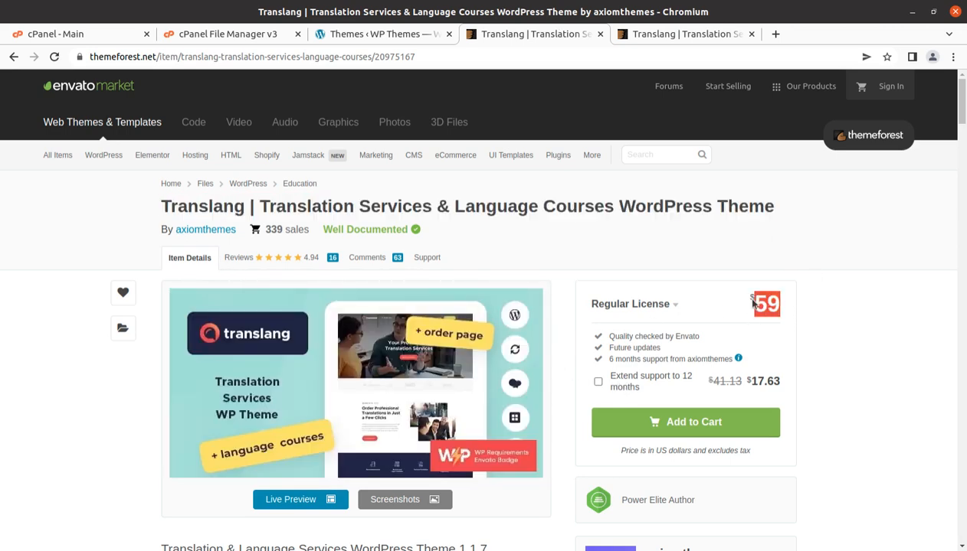
{"action": "scroll", "coordinate": [765, 343], "scroll_direction": "down", "scroll_amount": 3}
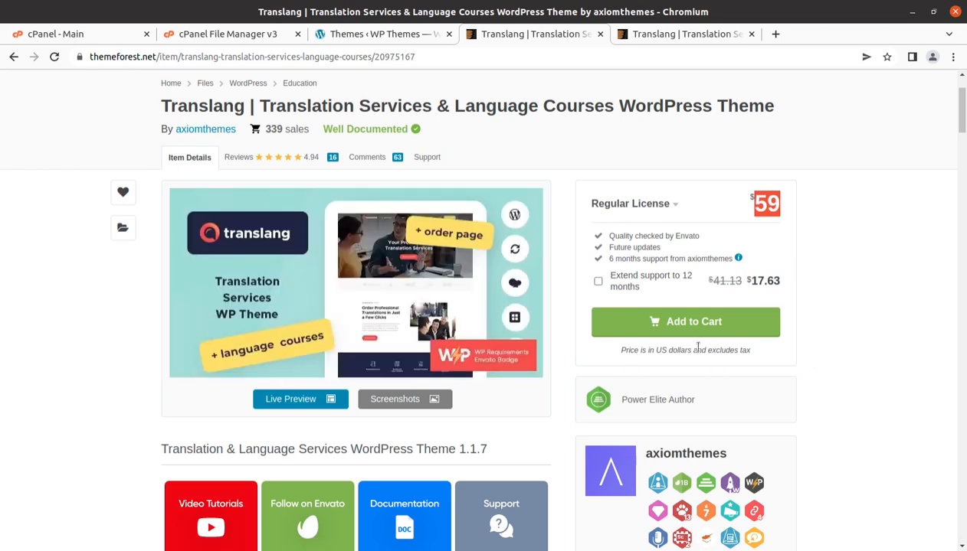
{"action": "scroll", "coordinate": [793, 385], "scroll_direction": "down", "scroll_amount": 1}
{"action": "scroll", "coordinate": [793, 386], "scroll_direction": "down", "scroll_amount": 1}
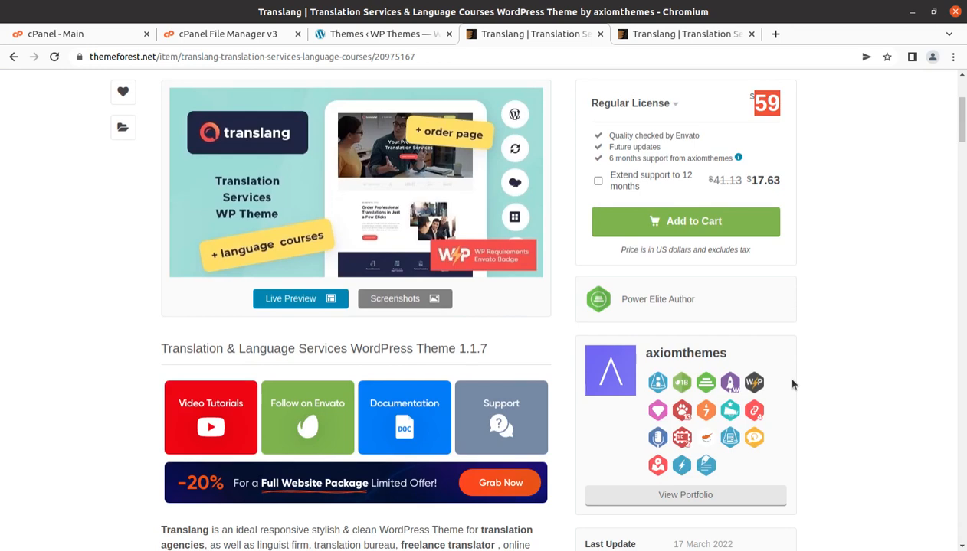
{"action": "scroll", "coordinate": [793, 385], "scroll_direction": "up", "scroll_amount": 2}
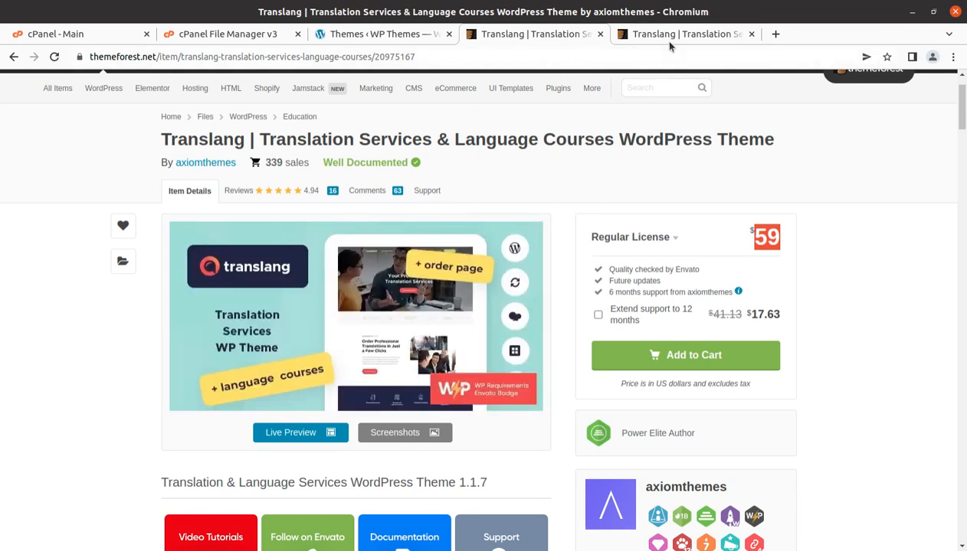
{"action": "left_click", "coordinate": [370, 34]}
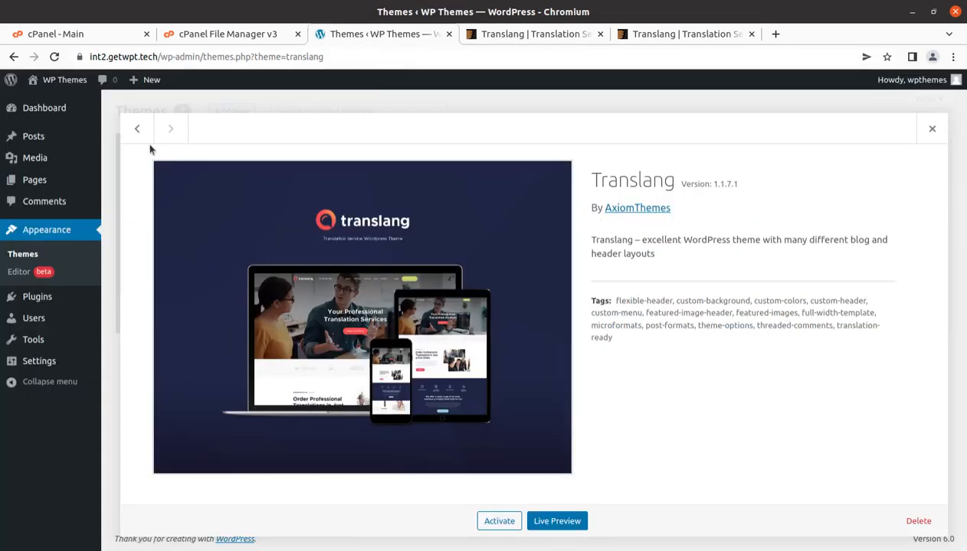
- Activate the Translang theme, and install its required ThemeREX Addons plugin from the theme's required plugins list
{"action": "left_click", "coordinate": [497, 527]}
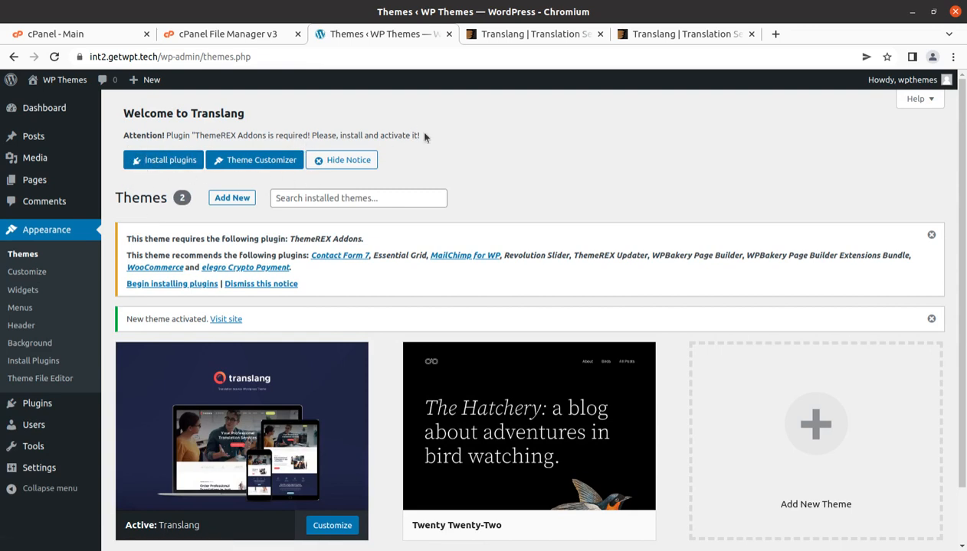
{"action": "left_click_drag", "start_coordinate": [421, 136], "coordinate": [189, 136]}
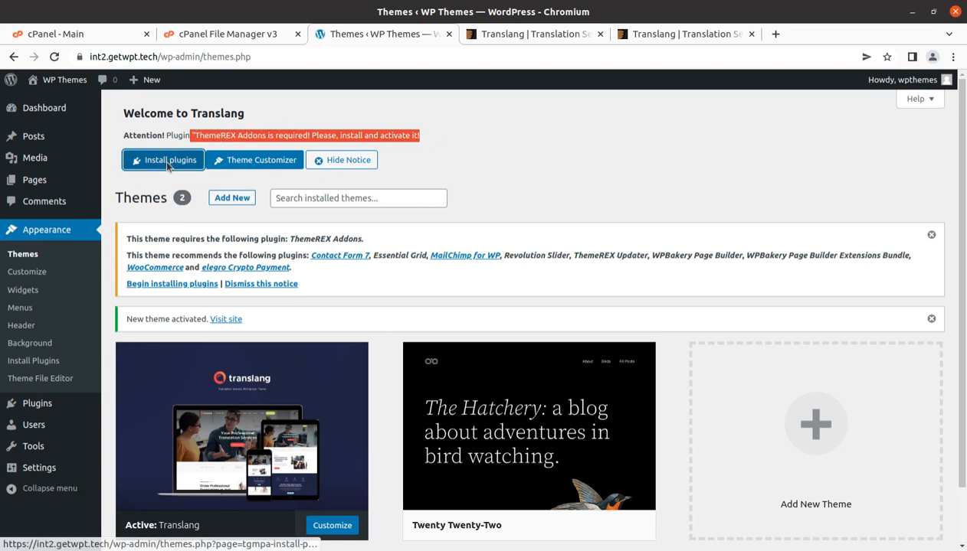
{"action": "left_click", "coordinate": [163, 159]}
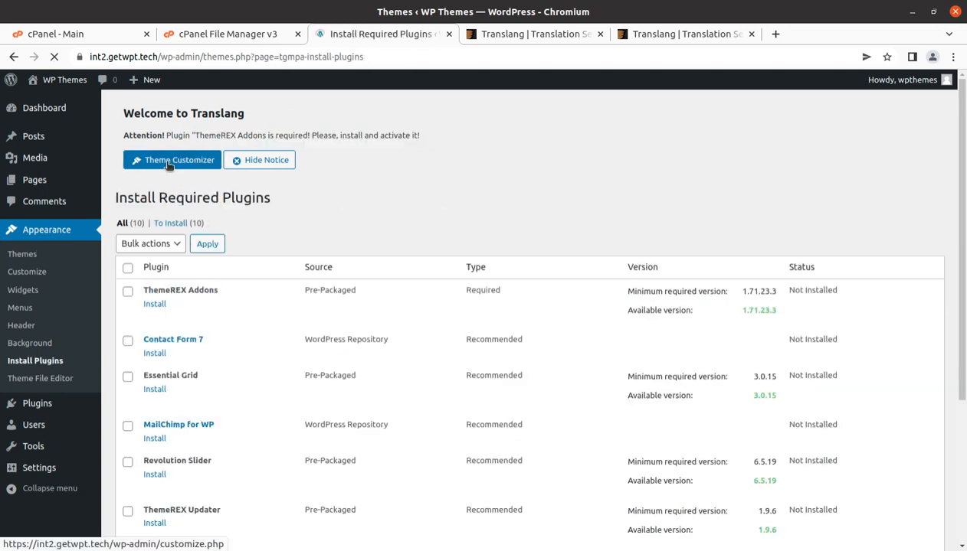
{"action": "left_click", "coordinate": [156, 305]}
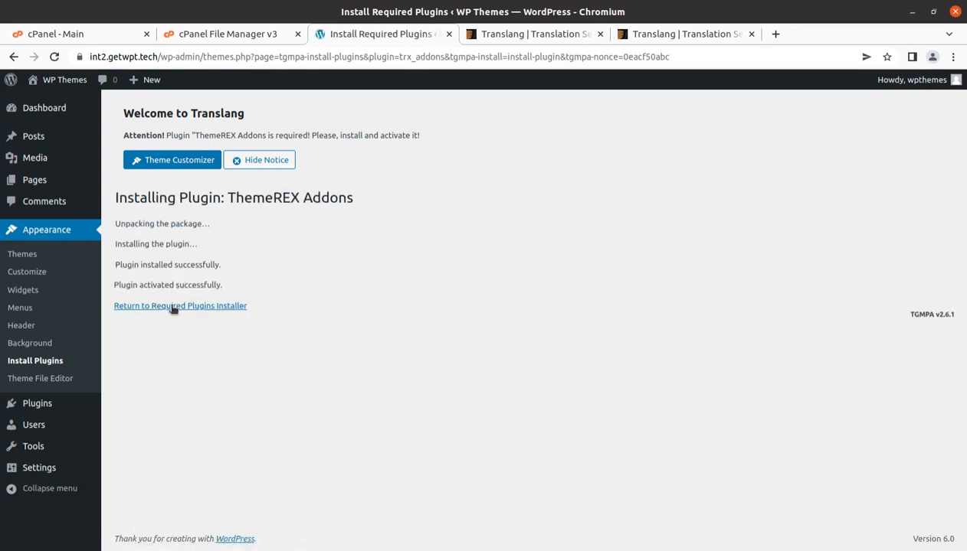
{"action": "left_click", "coordinate": [171, 308]}
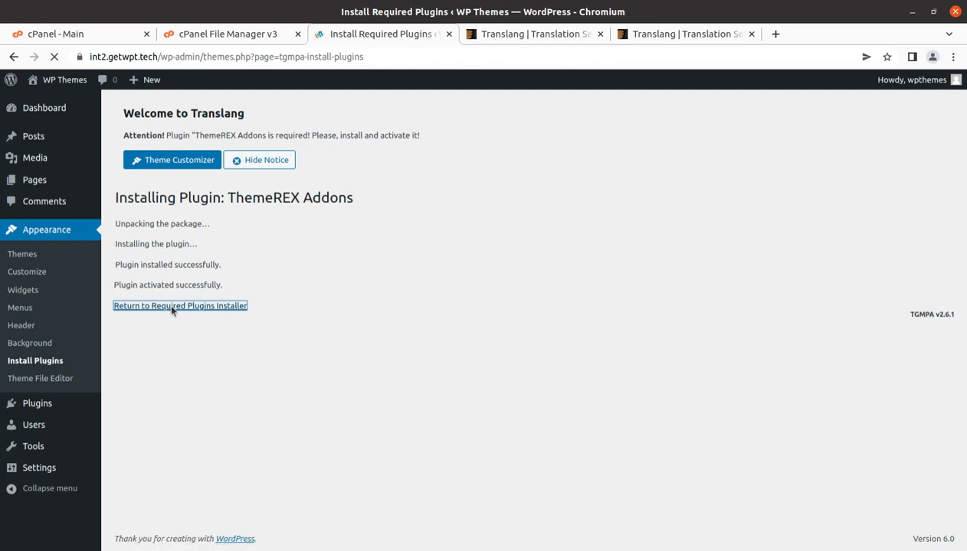
- Select all the remaining recommended plugins in the required plugins list and bulk install them
{"action": "scroll", "coordinate": [203, 346], "scroll_direction": "down", "scroll_amount": 5}
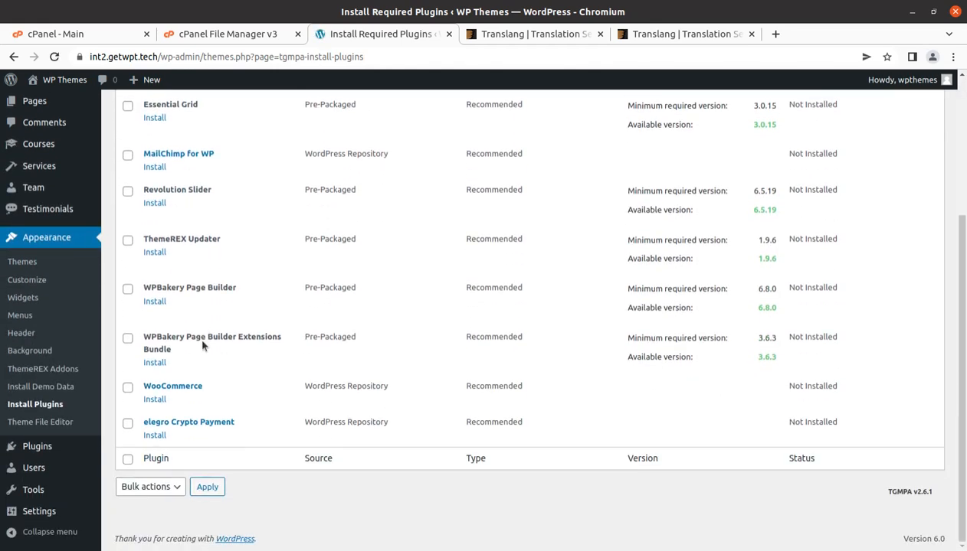
{"action": "scroll", "coordinate": [199, 336], "scroll_direction": "up", "scroll_amount": 3}
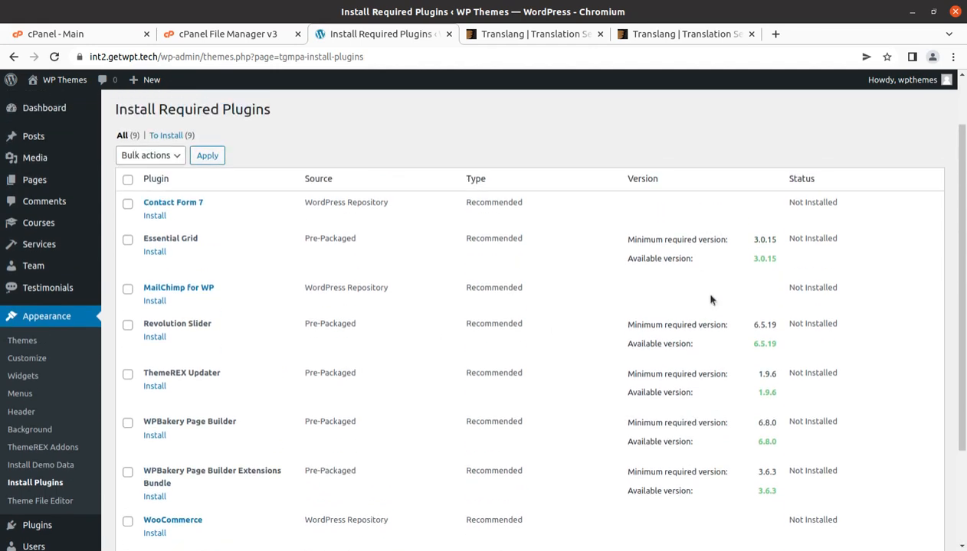
{"action": "scroll", "coordinate": [710, 299], "scroll_direction": "down", "scroll_amount": 2}
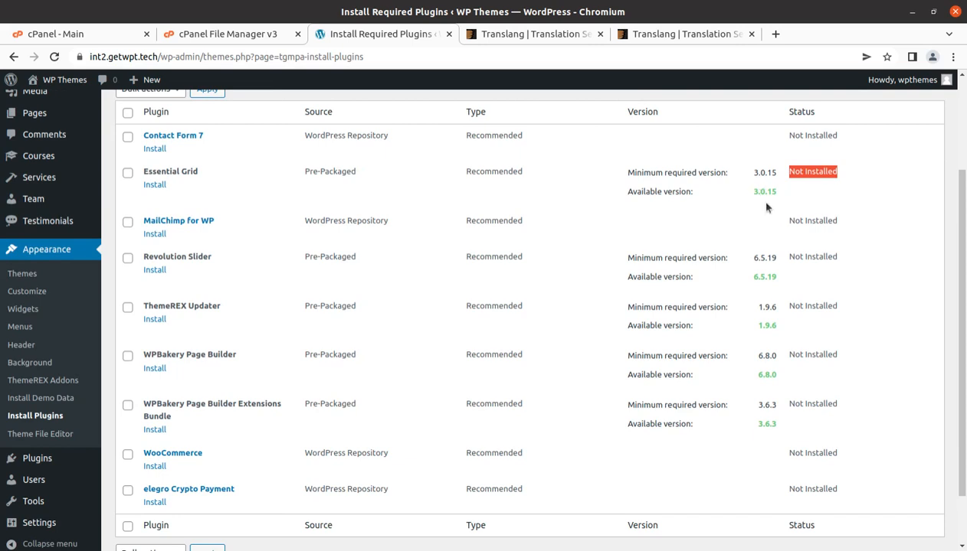
{"action": "scroll", "coordinate": [772, 452], "scroll_direction": "up", "scroll_amount": 3}
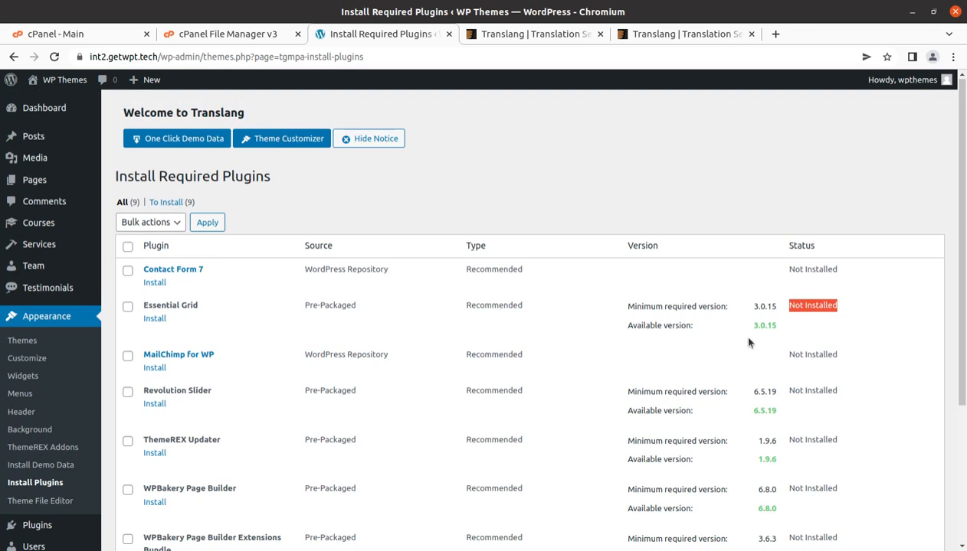
{"action": "left_click", "coordinate": [127, 246]}
{"action": "left_click", "coordinate": [169, 224]}
{"action": "left_click", "coordinate": [147, 251]}
{"action": "scroll", "coordinate": [272, 310], "scroll_direction": "down", "scroll_amount": 5}
{"action": "scroll", "coordinate": [272, 310], "scroll_direction": "up", "scroll_amount": 5}
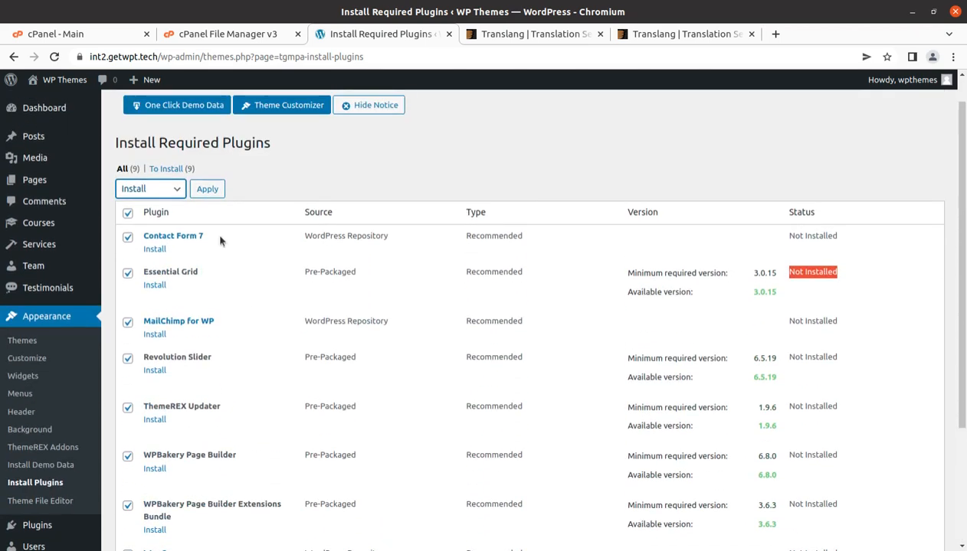
{"action": "left_click", "coordinate": [208, 189]}
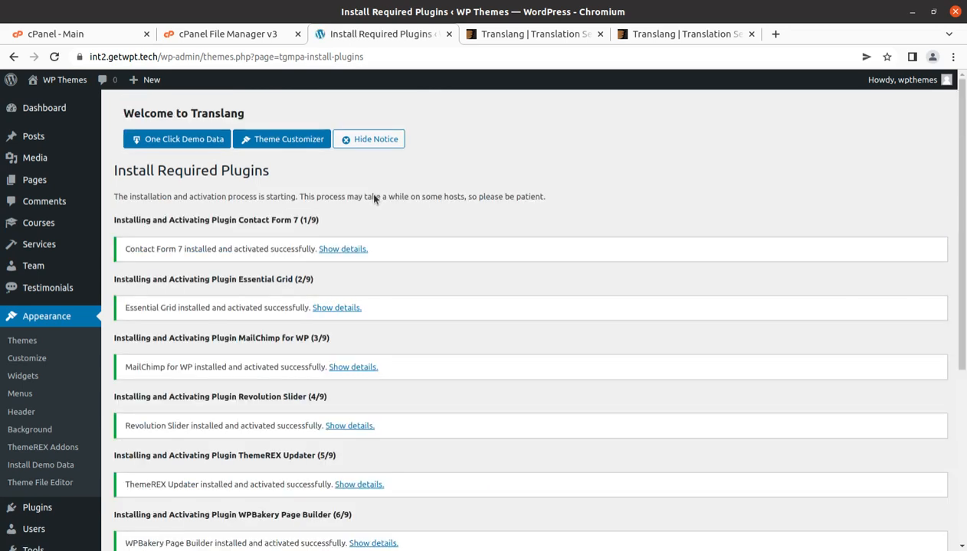
- Review the installation and activation results for each plugin through to the completion line
{"action": "scroll", "coordinate": [428, 328], "scroll_direction": "down", "scroll_amount": 2}
{"action": "scroll", "coordinate": [429, 328], "scroll_direction": "down", "scroll_amount": 3}
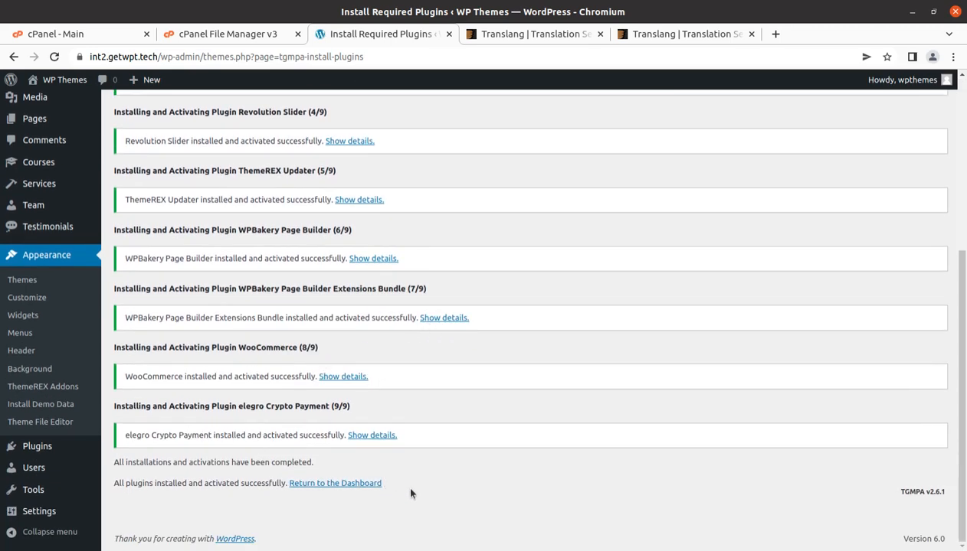
{"action": "left_click_drag", "start_coordinate": [114, 462], "coordinate": [345, 464]}
{"action": "left_click", "coordinate": [401, 464]}
{"action": "scroll", "coordinate": [64, 165], "scroll_direction": "up", "scroll_amount": 3}
- Go to the dashboard, skip the store details in the WooCommerce setup wizard and decline usage tracking
{"action": "left_click", "coordinate": [48, 111]}
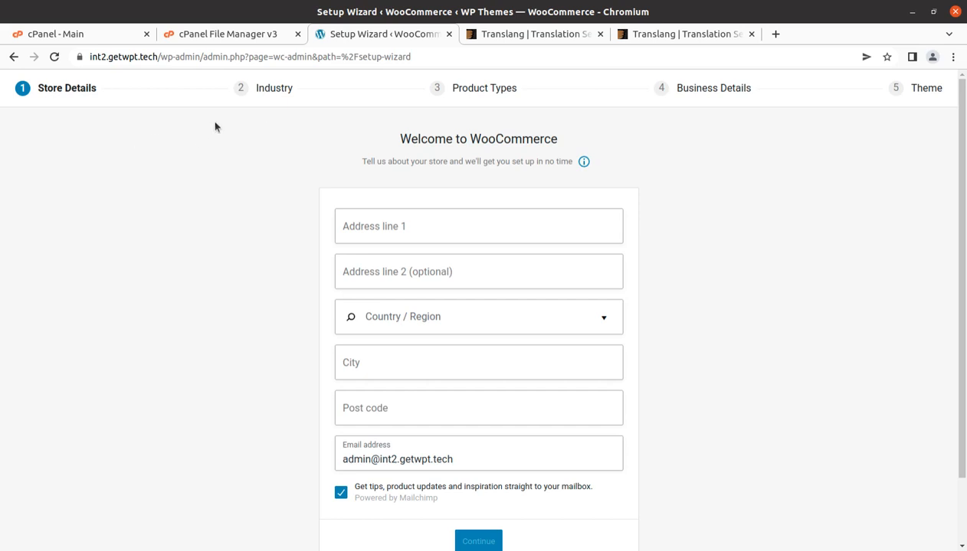
{"action": "scroll", "coordinate": [490, 436], "scroll_direction": "down", "scroll_amount": 2}
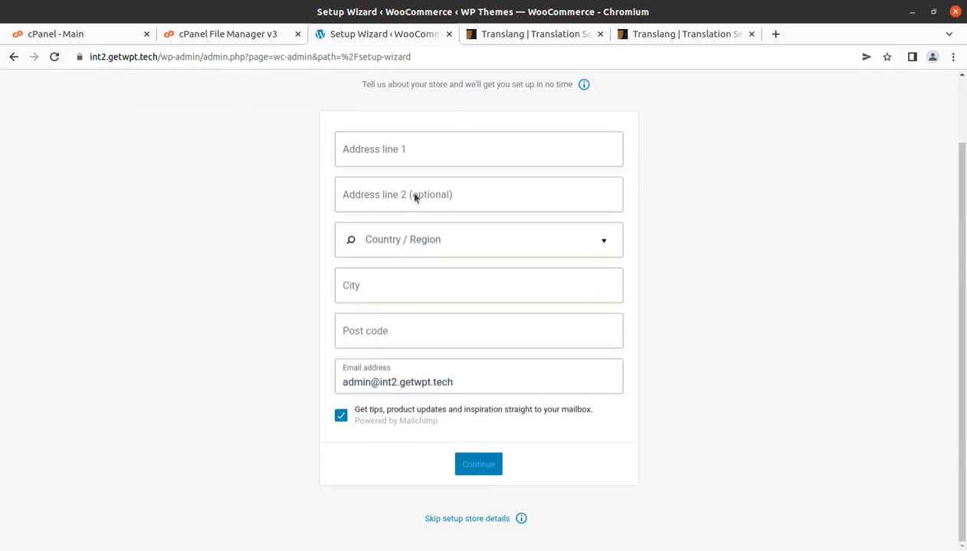
{"action": "left_click", "coordinate": [483, 519]}
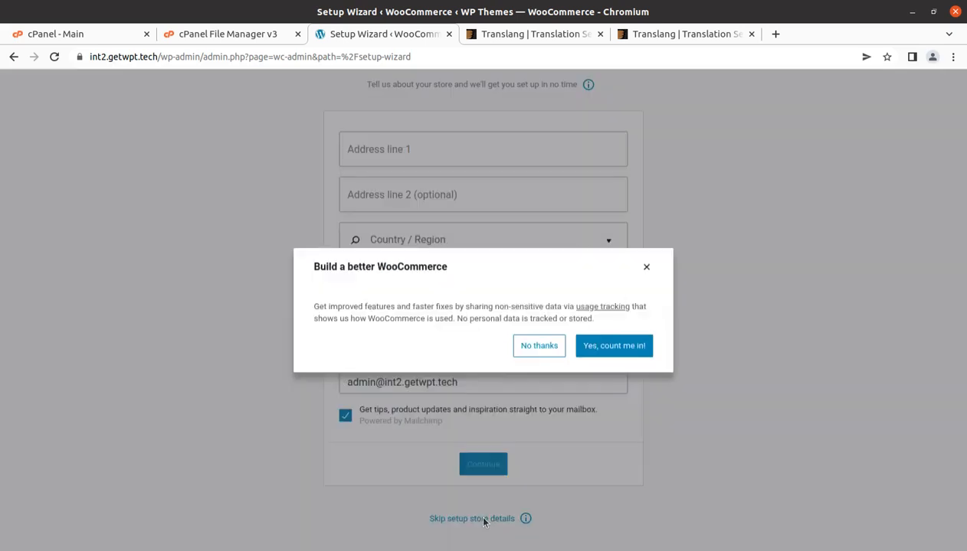
{"action": "left_click", "coordinate": [538, 344]}
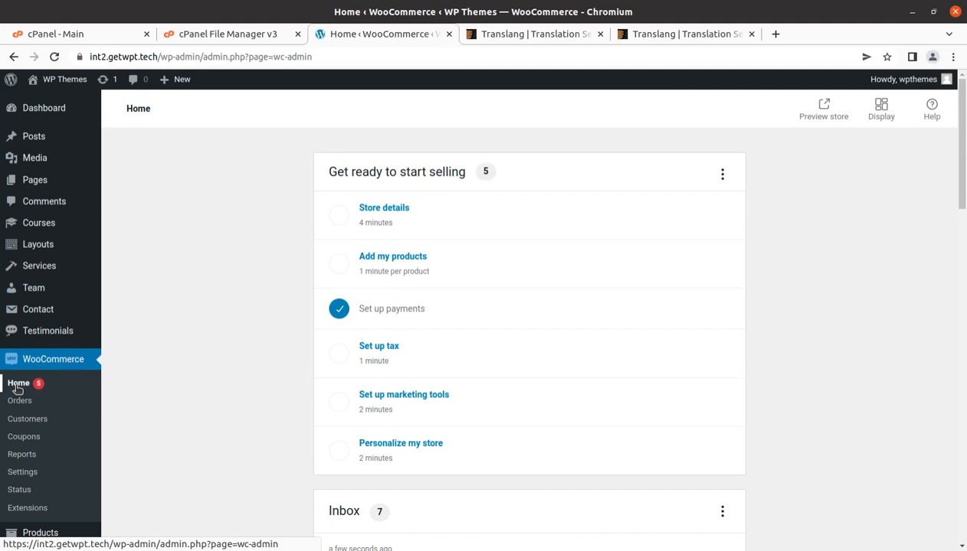
- Look through the WooCommerce home page's setup tasks, inbox and stats, and return to the WordPress dashboard
{"action": "scroll", "coordinate": [154, 398], "scroll_direction": "down", "scroll_amount": 5}
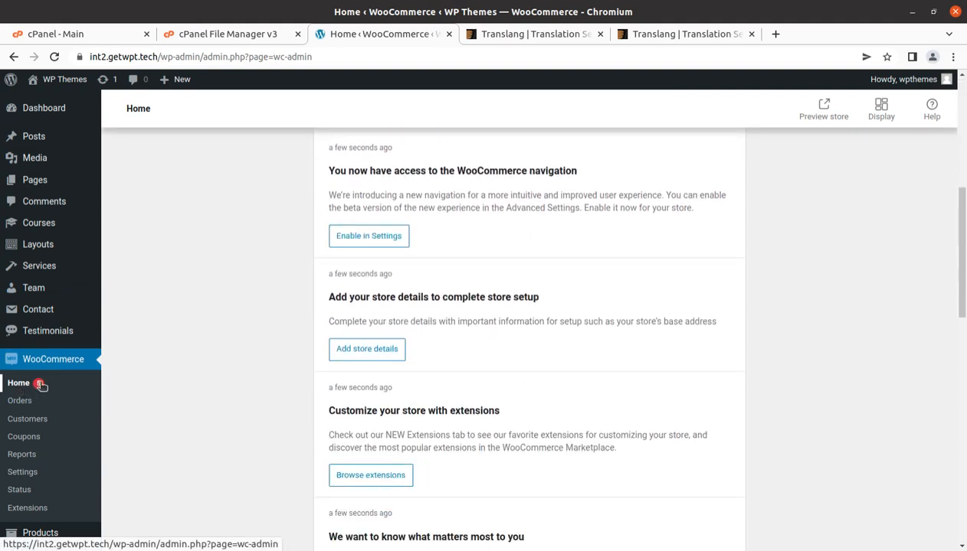
{"action": "scroll", "coordinate": [163, 416], "scroll_direction": "down", "scroll_amount": 1}
{"action": "scroll", "coordinate": [188, 400], "scroll_direction": "up", "scroll_amount": 4}
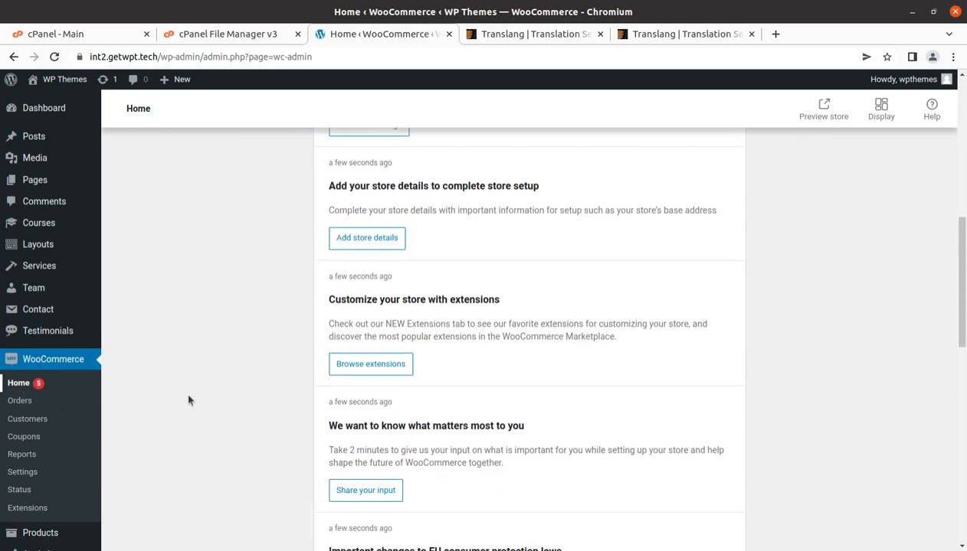
{"action": "scroll", "coordinate": [188, 399], "scroll_direction": "down", "scroll_amount": 5}
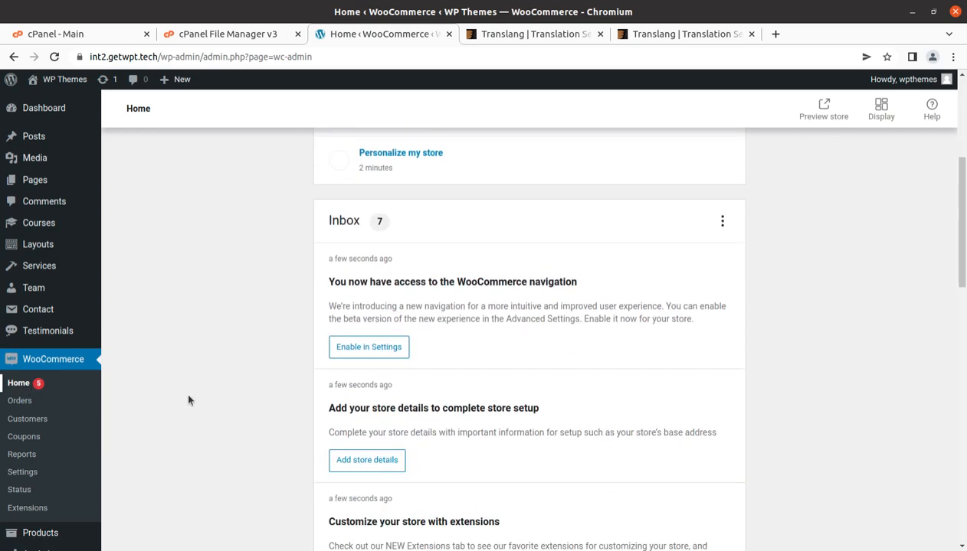
{"action": "scroll", "coordinate": [188, 400], "scroll_direction": "down", "scroll_amount": 8}
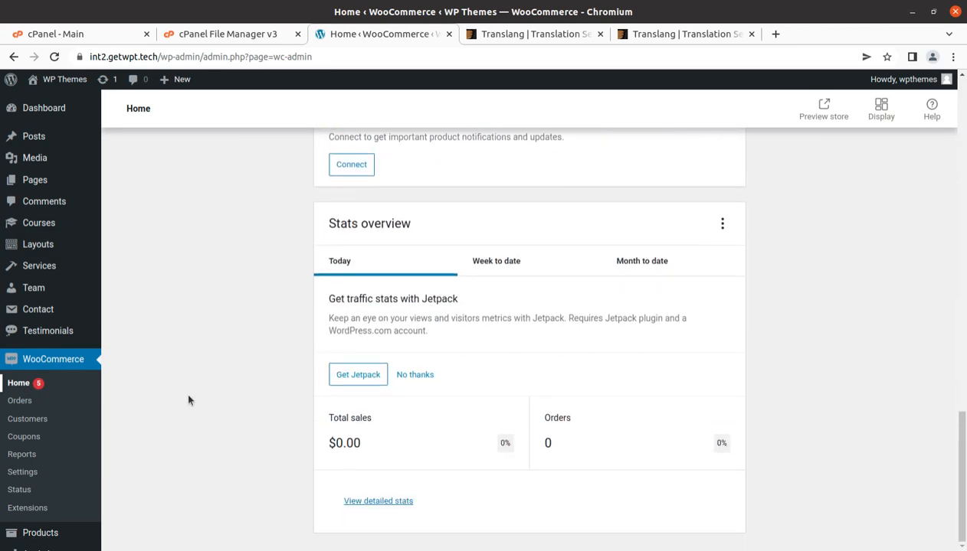
{"action": "scroll", "coordinate": [189, 400], "scroll_direction": "up", "scroll_amount": 10}
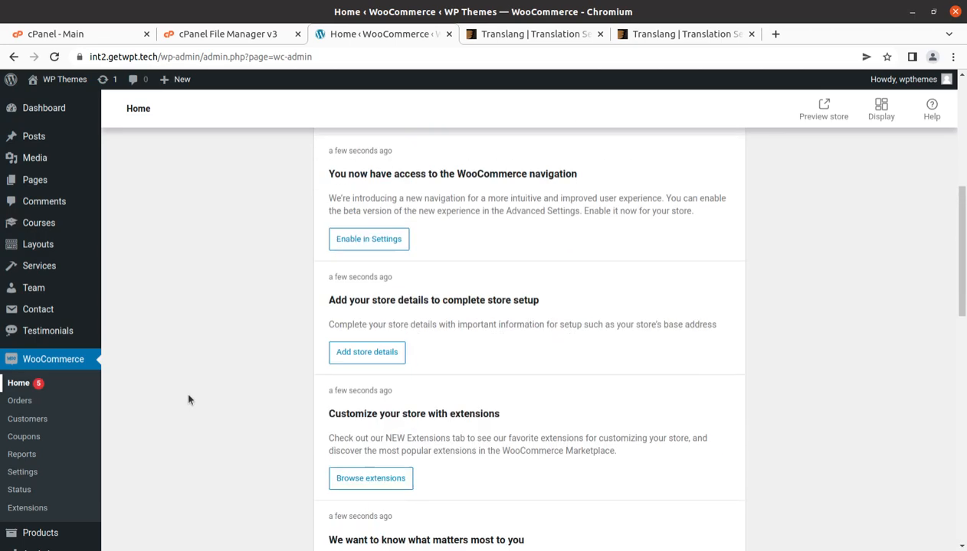
{"action": "scroll", "coordinate": [188, 400], "scroll_direction": "up", "scroll_amount": 2}
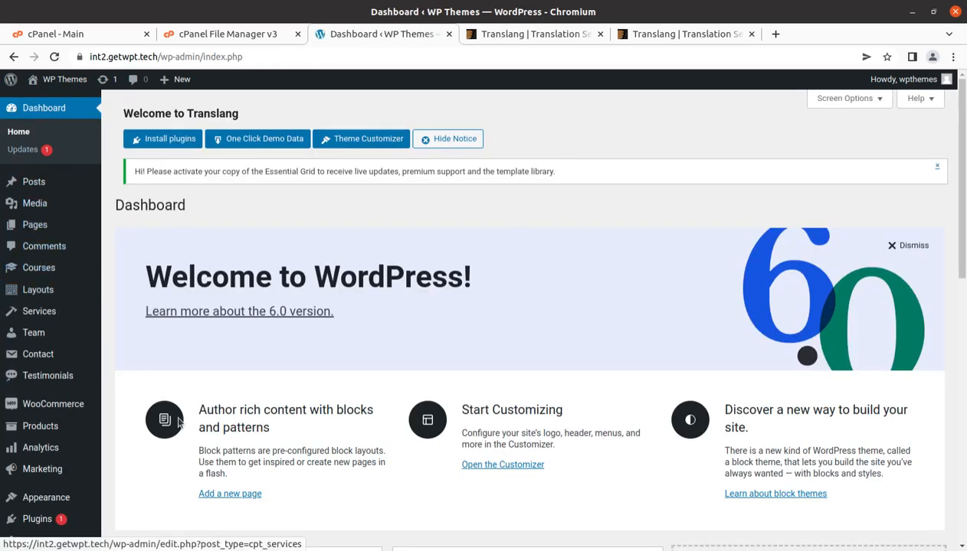
{"action": "scroll", "coordinate": [65, 341], "scroll_direction": "down", "scroll_amount": 3}
{"action": "scroll", "coordinate": [60, 340], "scroll_direction": "down", "scroll_amount": 3}
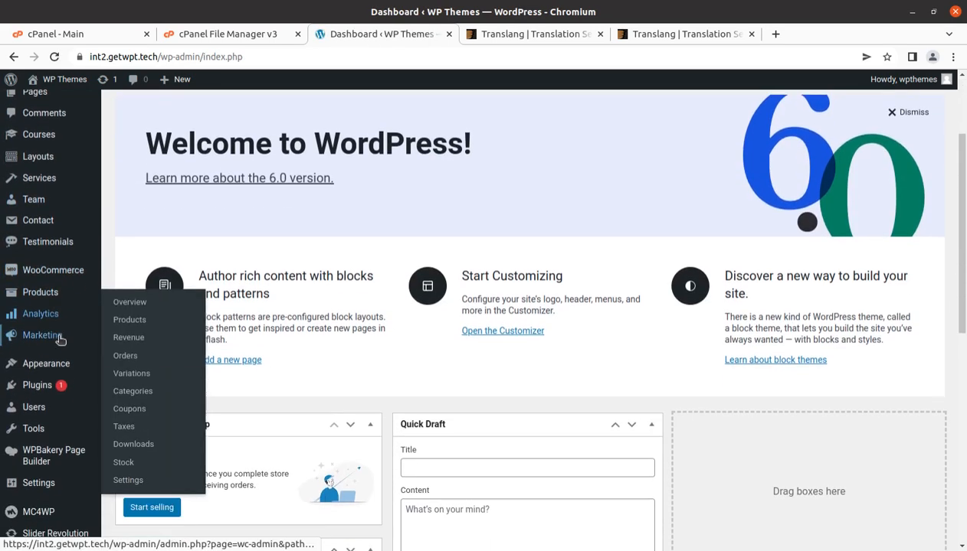
- Open the site's front page in a new tab and examine how it looks with the Translang theme
{"action": "mouse_move", "coordinate": [59, 79]}
{"action": "middle_click", "coordinate": [42, 100]}
{"action": "left_click", "coordinate": [473, 42]}
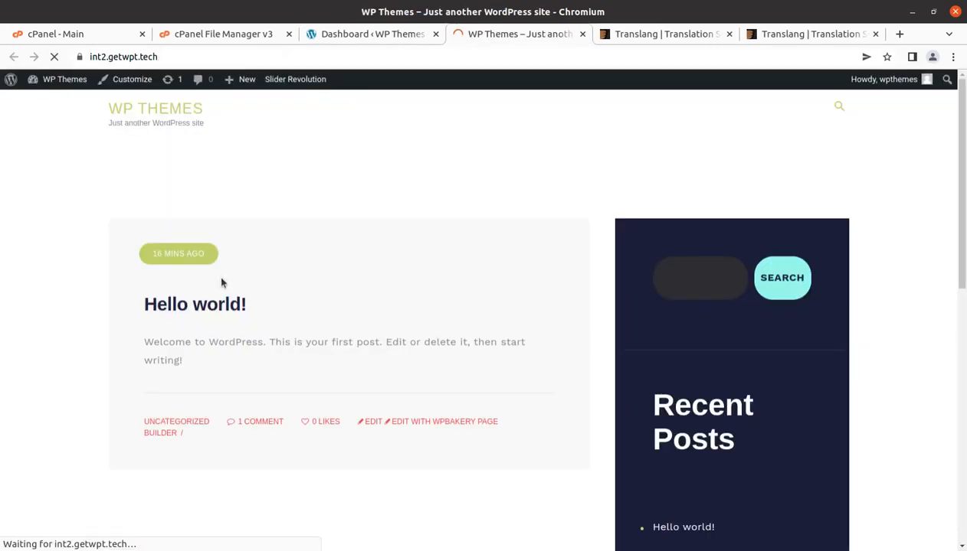
{"action": "scroll", "coordinate": [329, 261], "scroll_direction": "down", "scroll_amount": 3}
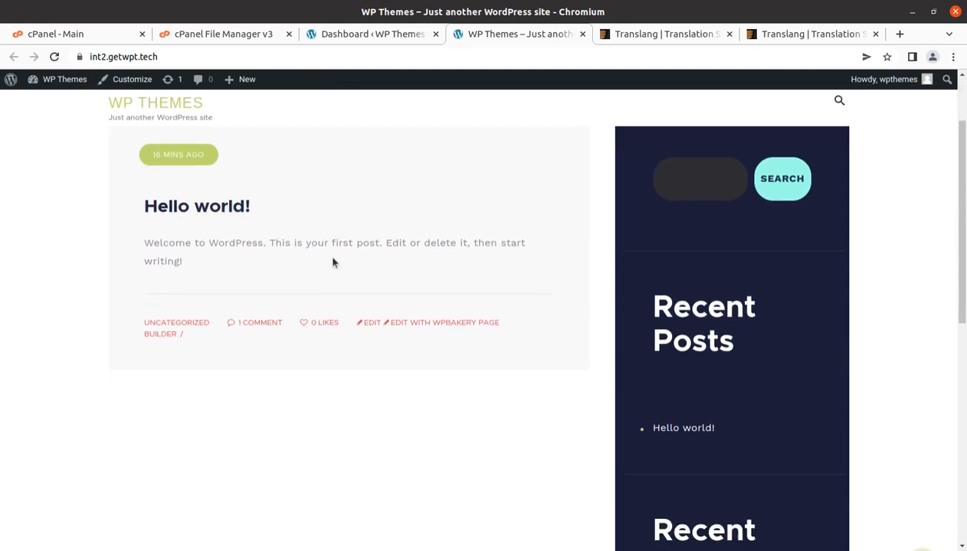
{"action": "scroll", "coordinate": [332, 263], "scroll_direction": "down", "scroll_amount": 2}
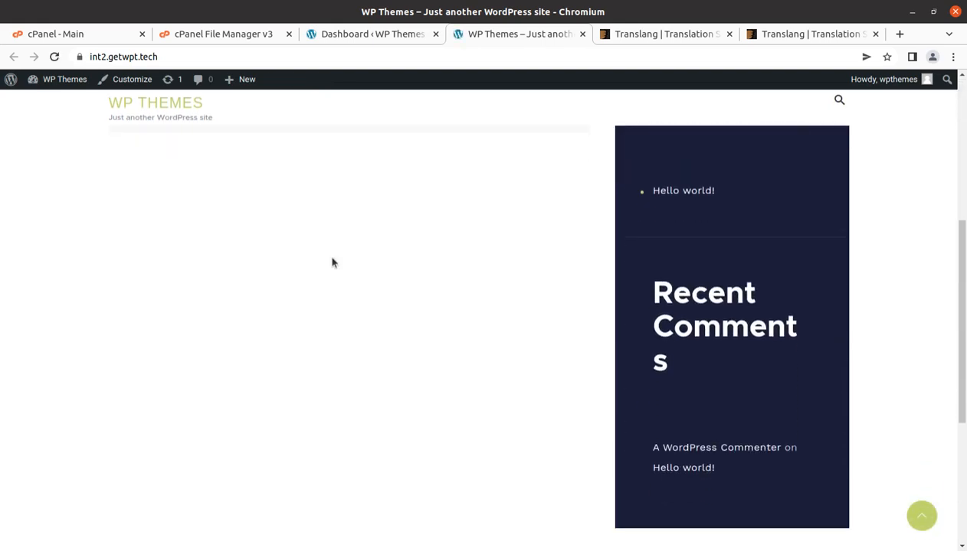
{"action": "scroll", "coordinate": [331, 262], "scroll_direction": "down", "scroll_amount": 2}
{"action": "scroll", "coordinate": [331, 263], "scroll_direction": "up", "scroll_amount": 3}
{"action": "scroll", "coordinate": [332, 263], "scroll_direction": "up", "scroll_amount": 4}
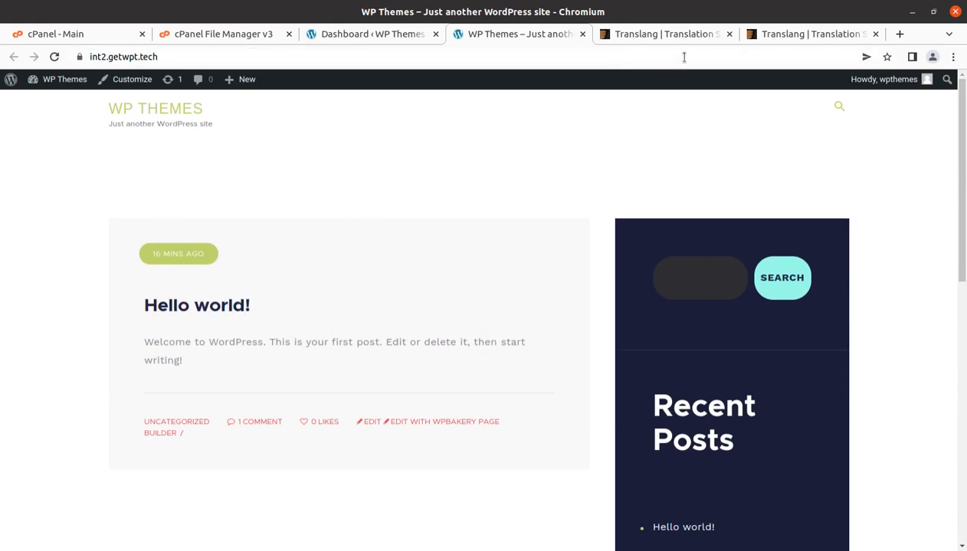
- View the Translang ThemeForest item page and the full-screen demo preview to compare them with the site
{"action": "left_click", "coordinate": [672, 34]}
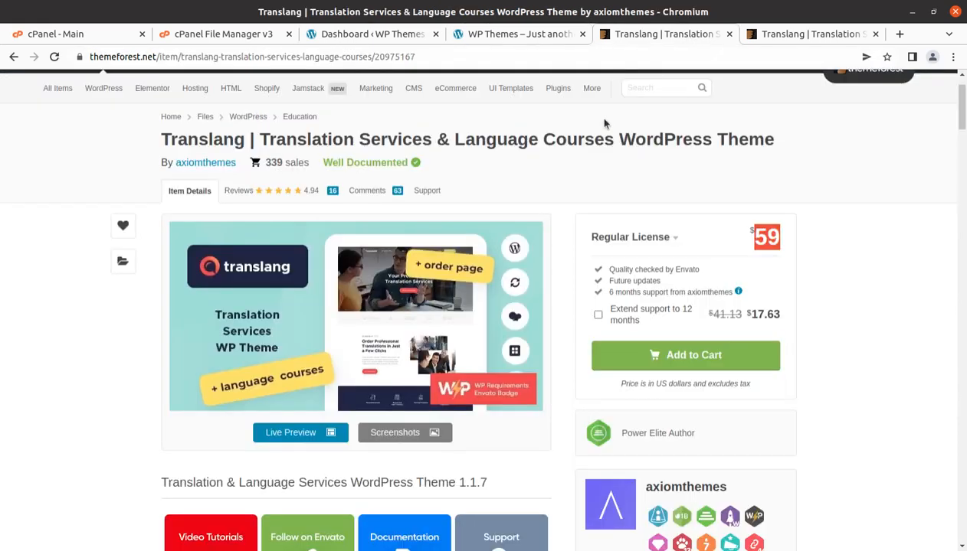
{"action": "left_click", "coordinate": [787, 39]}
{"action": "scroll", "coordinate": [439, 322], "scroll_direction": "up", "scroll_amount": 15}
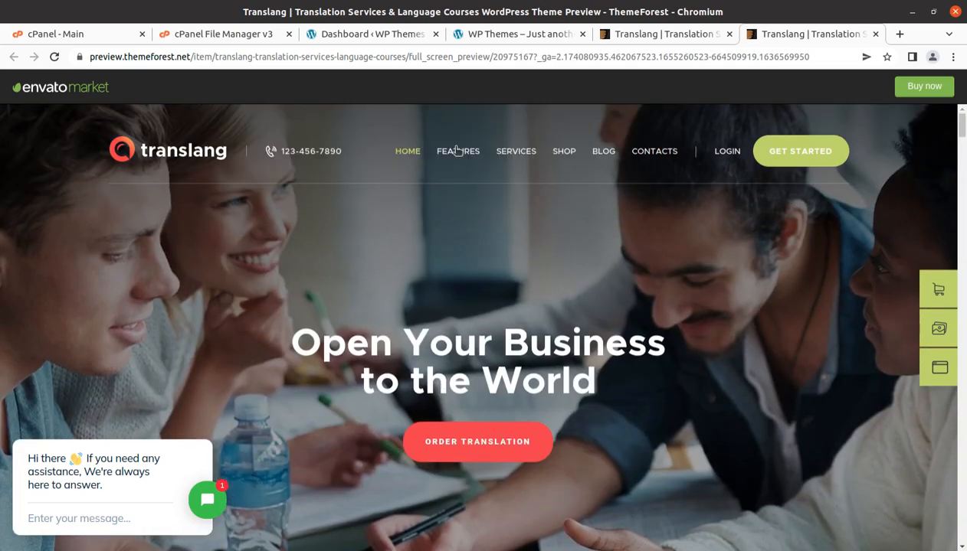
- Return to the WordPress dashboard and open the theme's Install Demo Data page at the importer options
{"action": "left_click", "coordinate": [331, 36]}
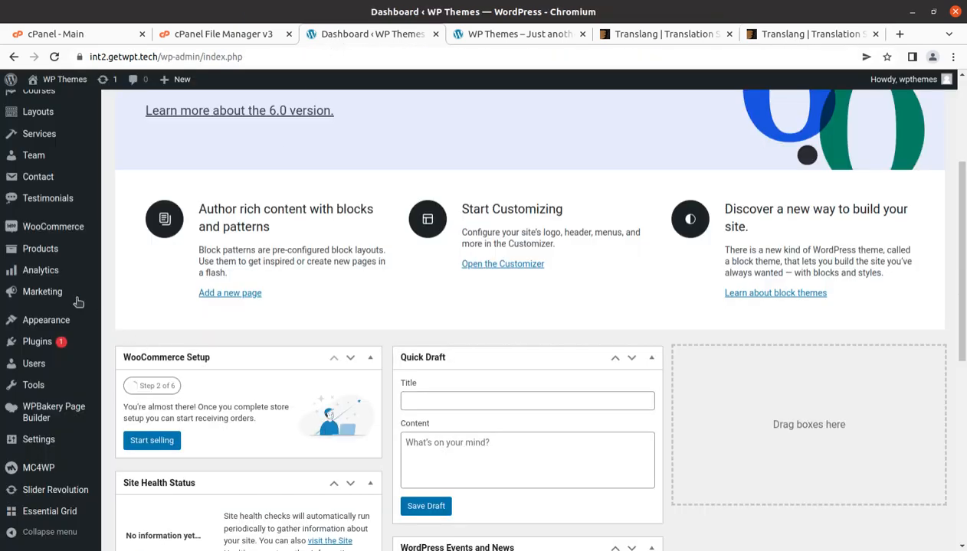
{"action": "scroll", "coordinate": [34, 249], "scroll_direction": "up", "scroll_amount": 3}
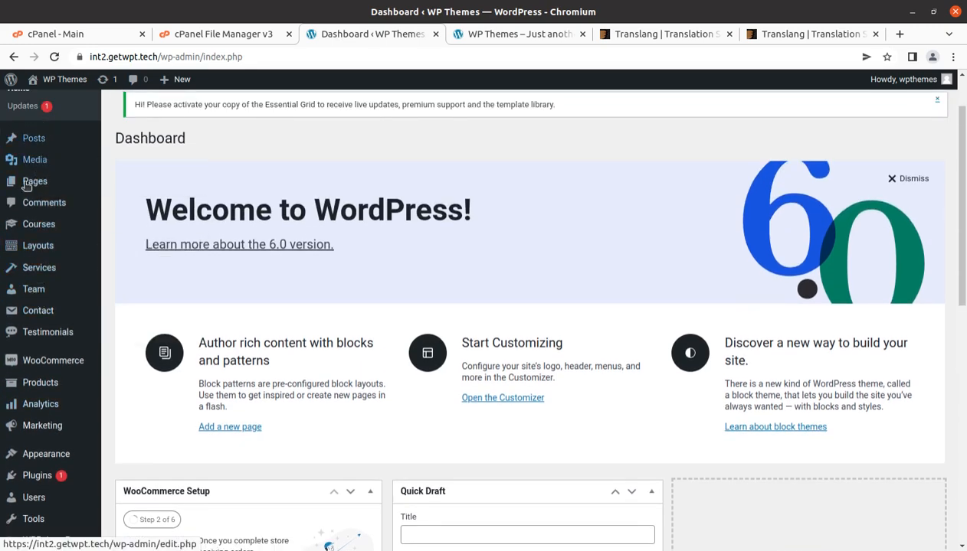
{"action": "scroll", "coordinate": [31, 438], "scroll_direction": "down", "scroll_amount": 2}
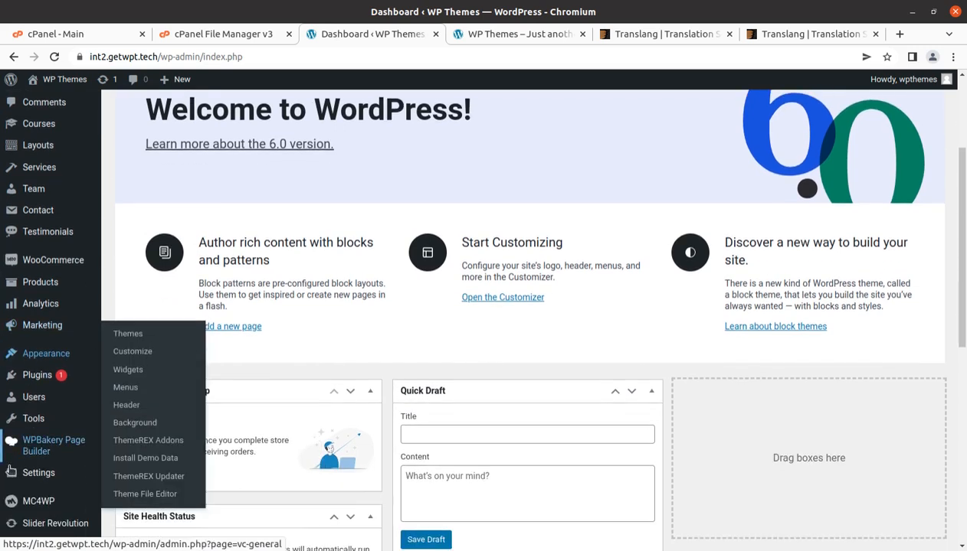
{"action": "mouse_move", "coordinate": [47, 358]}
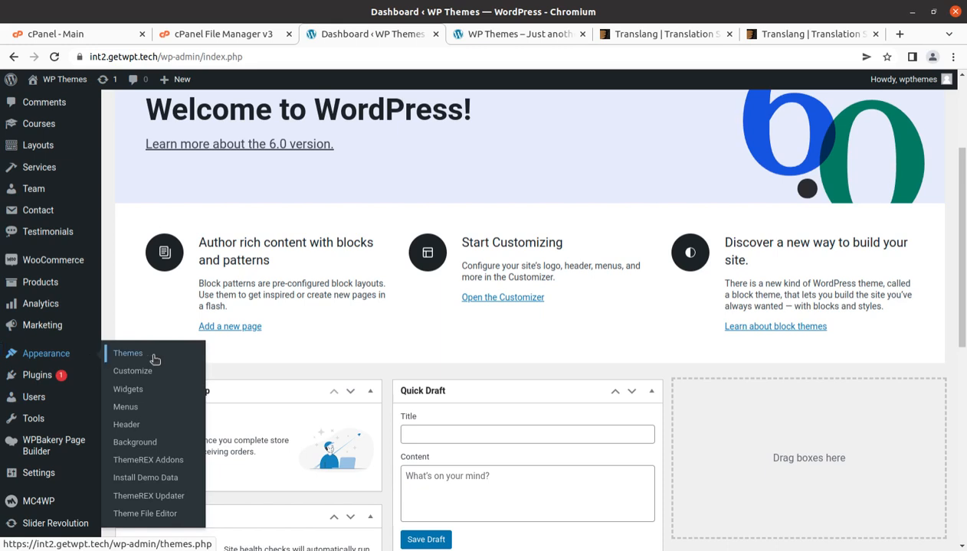
{"action": "left_click", "coordinate": [140, 479]}
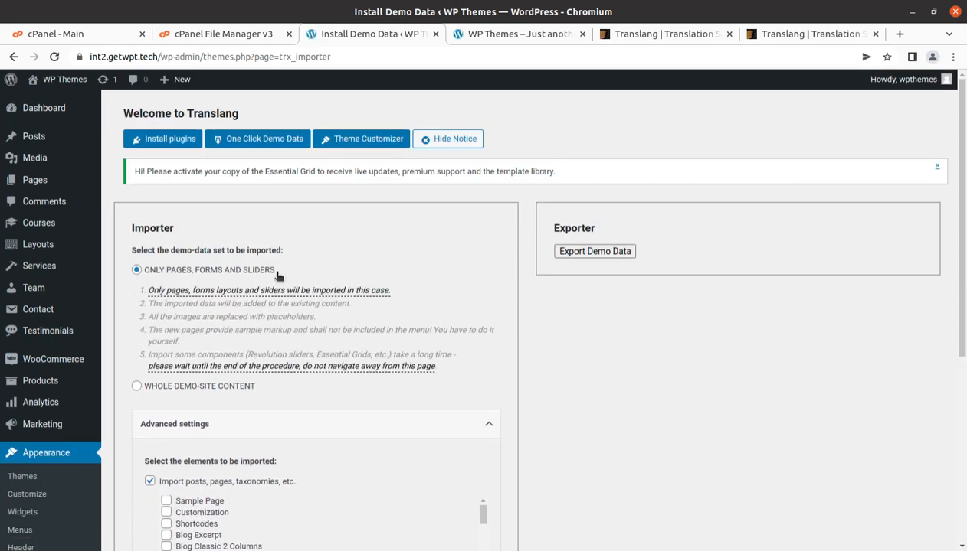
{"action": "scroll", "coordinate": [206, 406], "scroll_direction": "down", "scroll_amount": 2}
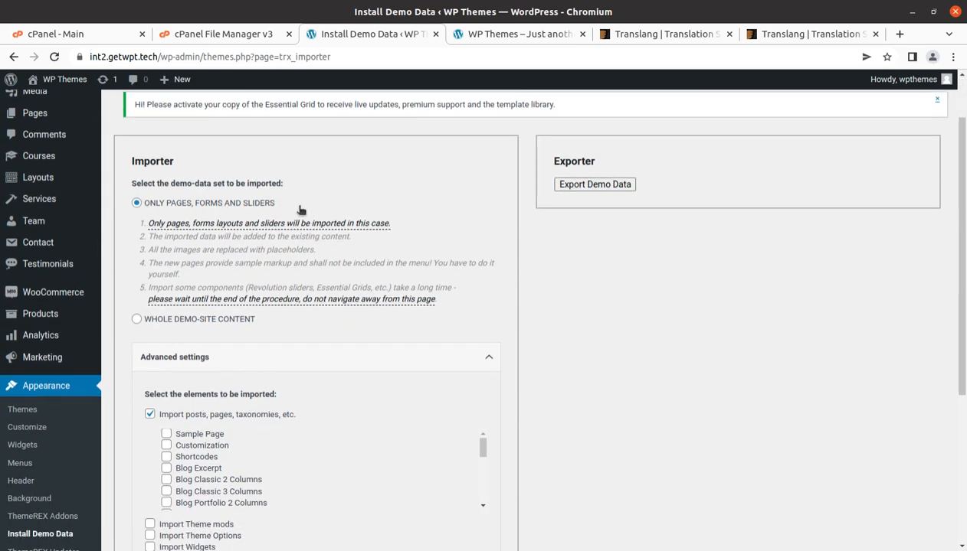
- Choose the whole demo-site content as the data set for import and accept the warning that old data will be erased
{"action": "scroll", "coordinate": [222, 372], "scroll_direction": "down", "scroll_amount": 2}
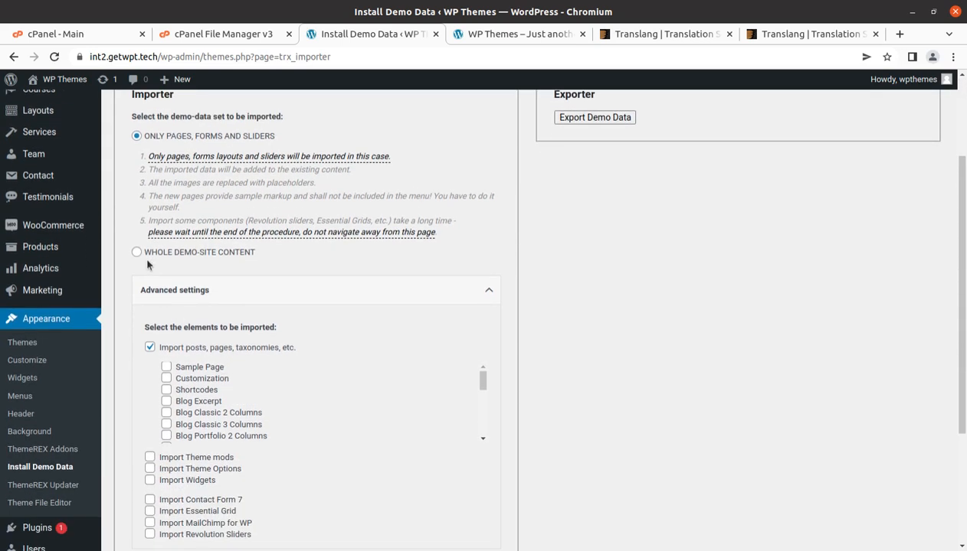
{"action": "left_click", "coordinate": [137, 253]}
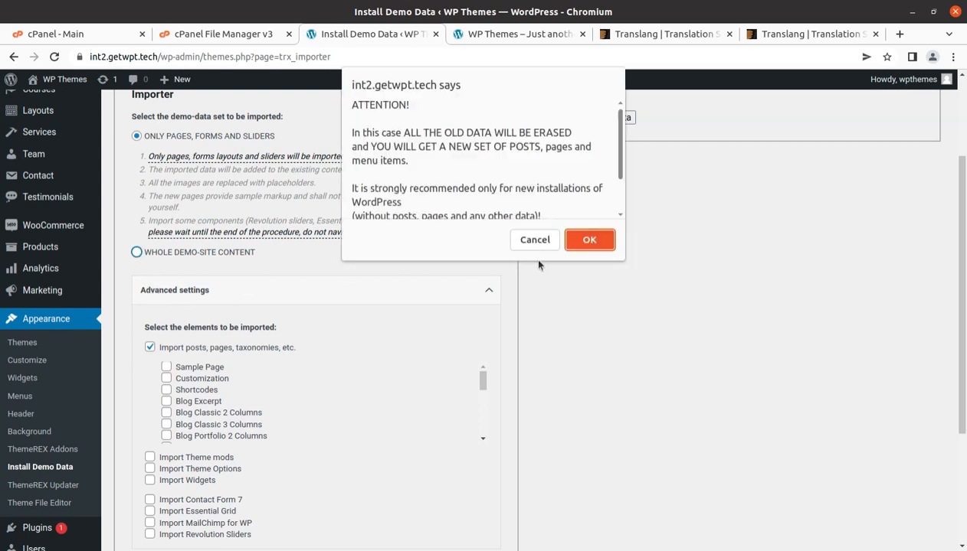
{"action": "left_click", "coordinate": [589, 242]}
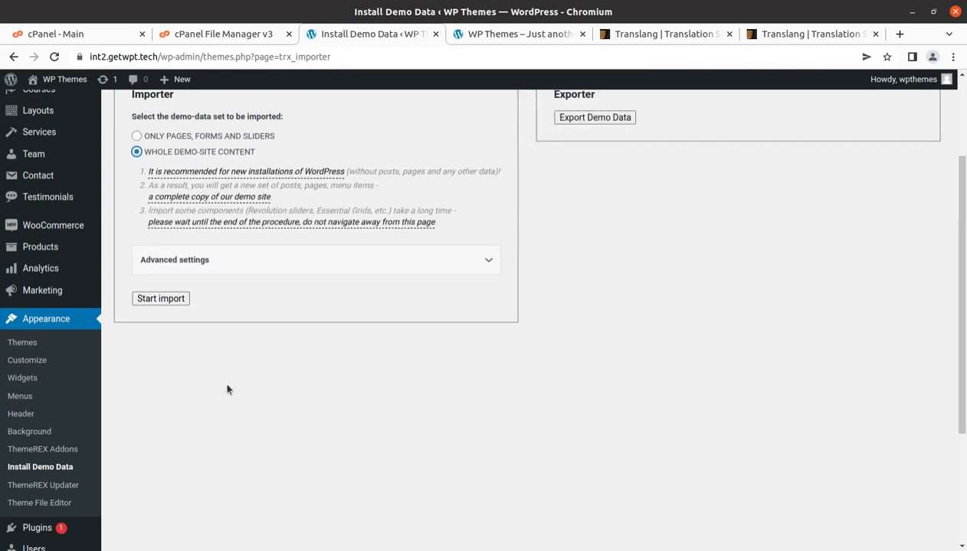
{"action": "scroll", "coordinate": [214, 391], "scroll_direction": "up", "scroll_amount": 3}
{"action": "left_click_drag", "start_coordinate": [142, 252], "coordinate": [259, 252]}
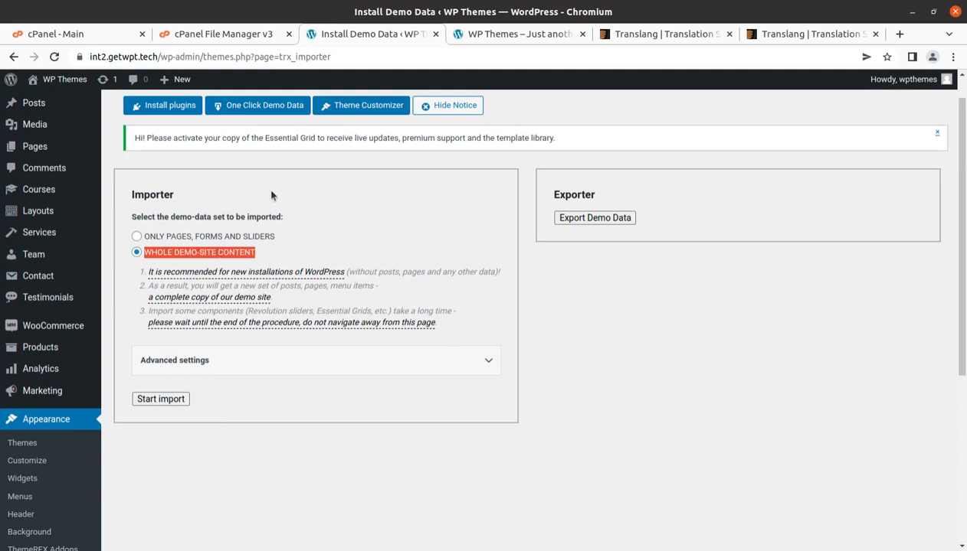
{"action": "scroll", "coordinate": [272, 195], "scroll_direction": "up", "scroll_amount": 1}
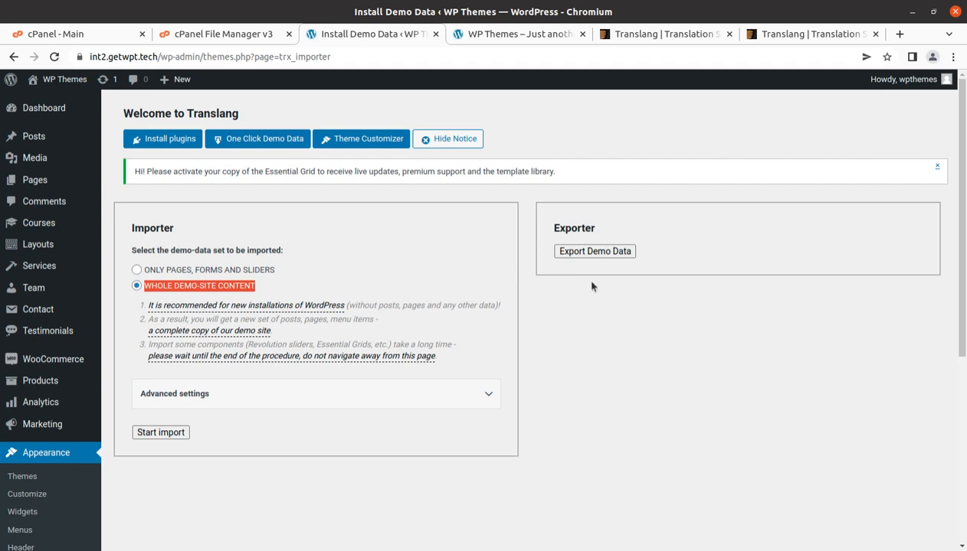
- Expand the importer's advanced settings to review the elements, and start the import with all of them selected
{"action": "left_click", "coordinate": [287, 401]}
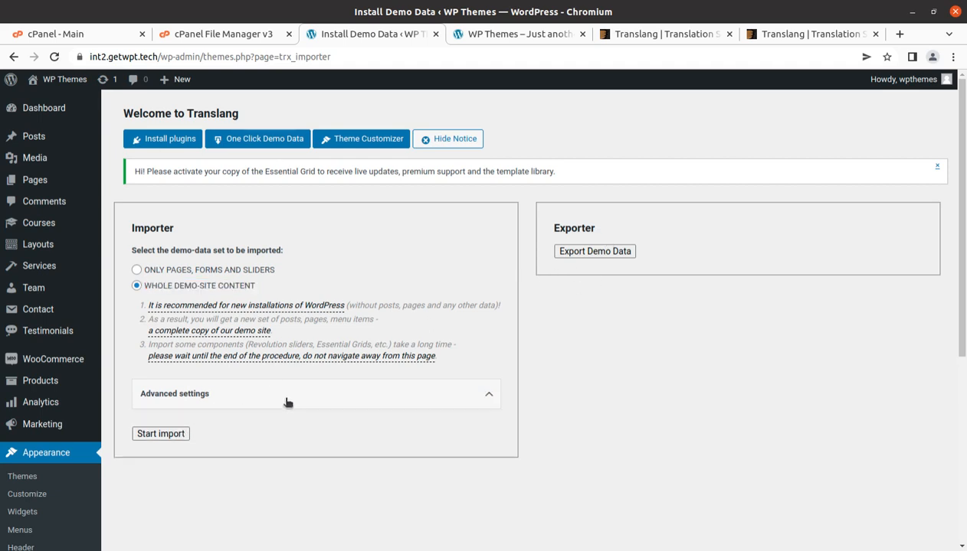
{"action": "scroll", "coordinate": [254, 398], "scroll_direction": "down", "scroll_amount": 3}
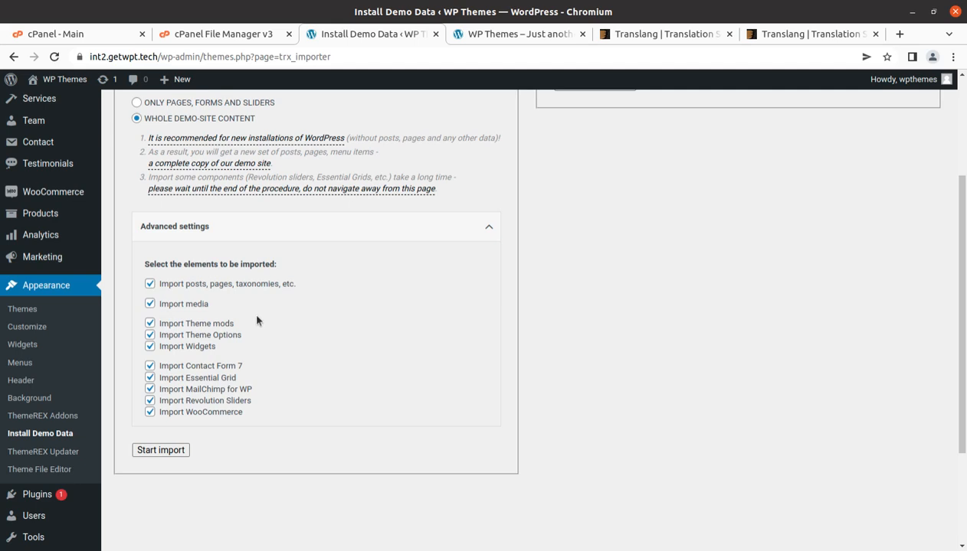
{"action": "left_click", "coordinate": [163, 450]}
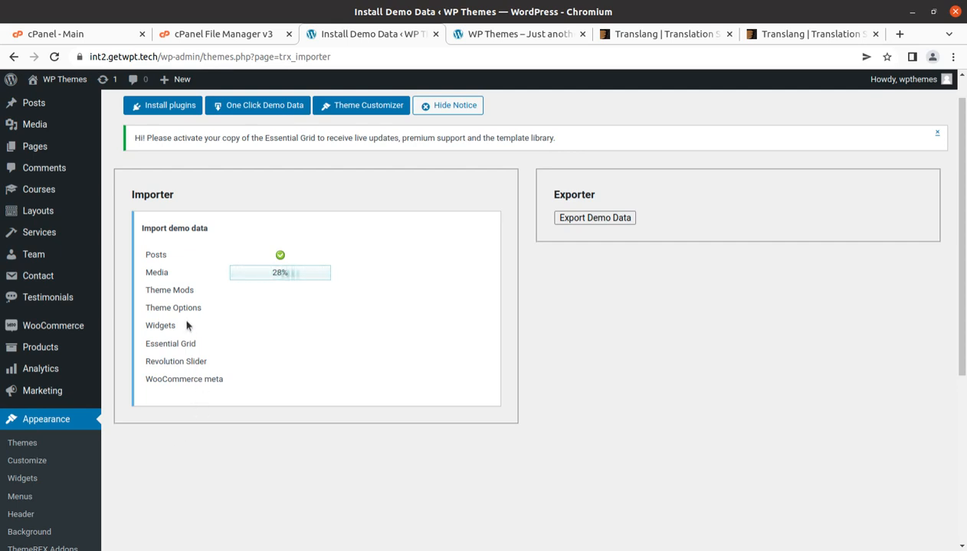
- Open the Media Library in a new tab, look through the imported images, and return to the import progress
{"action": "middle_click", "coordinate": [40, 129]}
{"action": "left_click", "coordinate": [427, 35]}
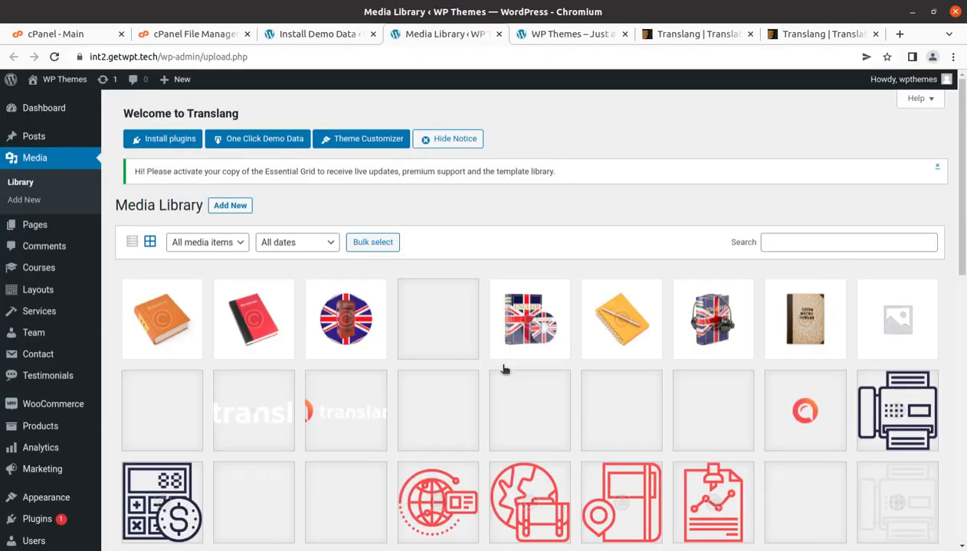
{"action": "scroll", "coordinate": [504, 369], "scroll_direction": "down", "scroll_amount": 13}
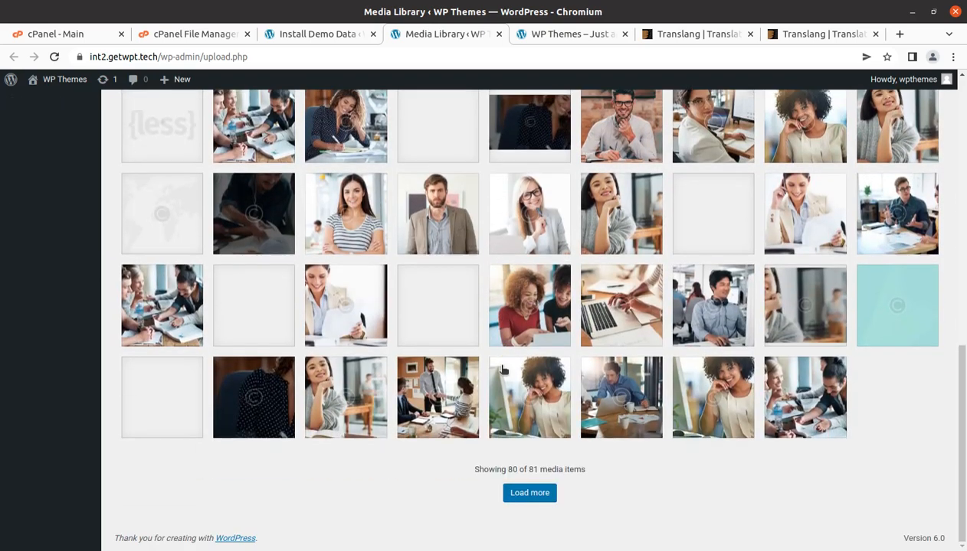
{"action": "scroll", "coordinate": [520, 470], "scroll_direction": "up", "scroll_amount": 12}
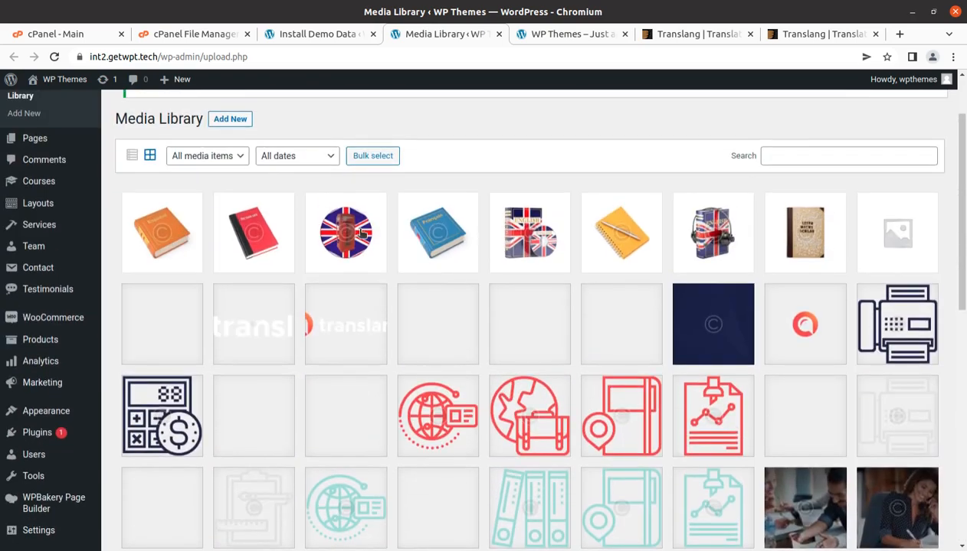
{"action": "left_click", "coordinate": [318, 34]}
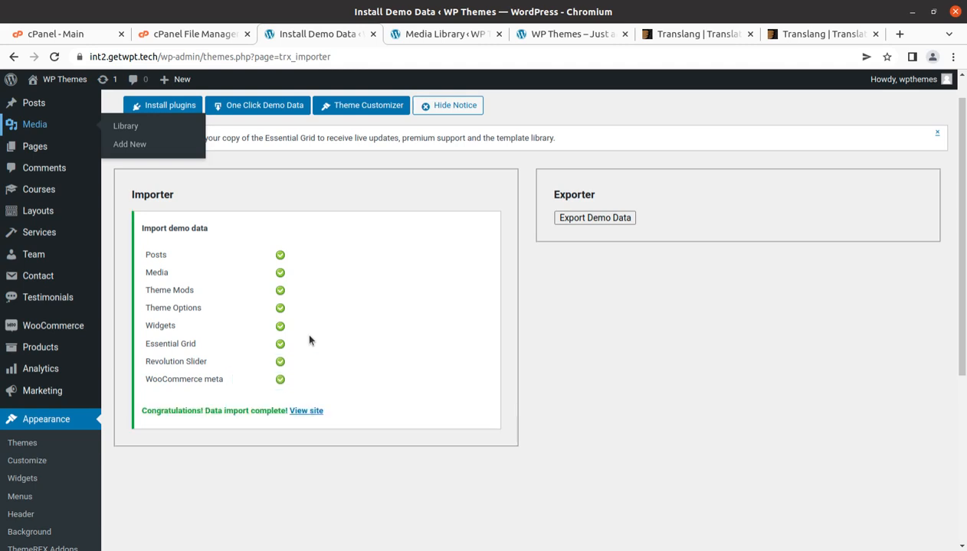
- Open the site from the import completion message and close the outdated front page tab
{"action": "left_click", "coordinate": [299, 408]}
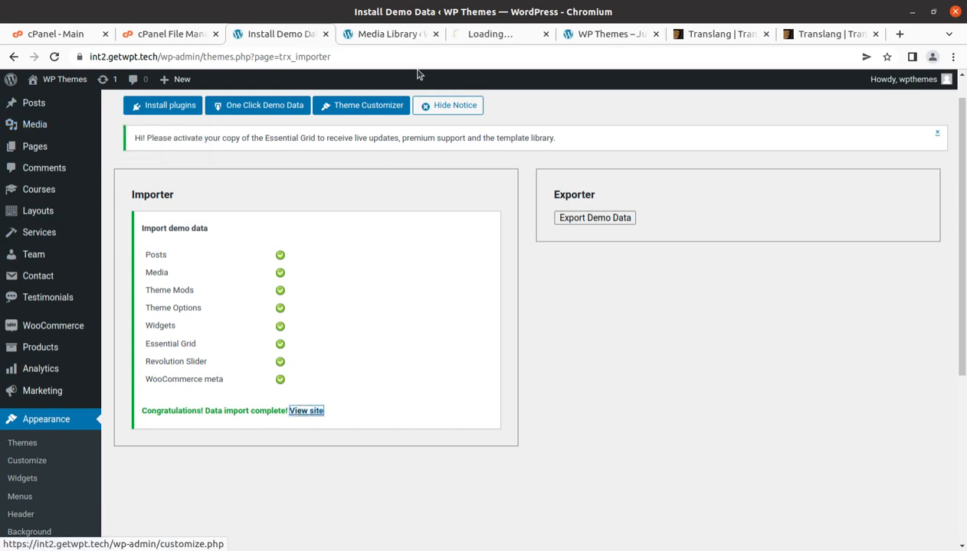
{"action": "left_click", "coordinate": [490, 34]}
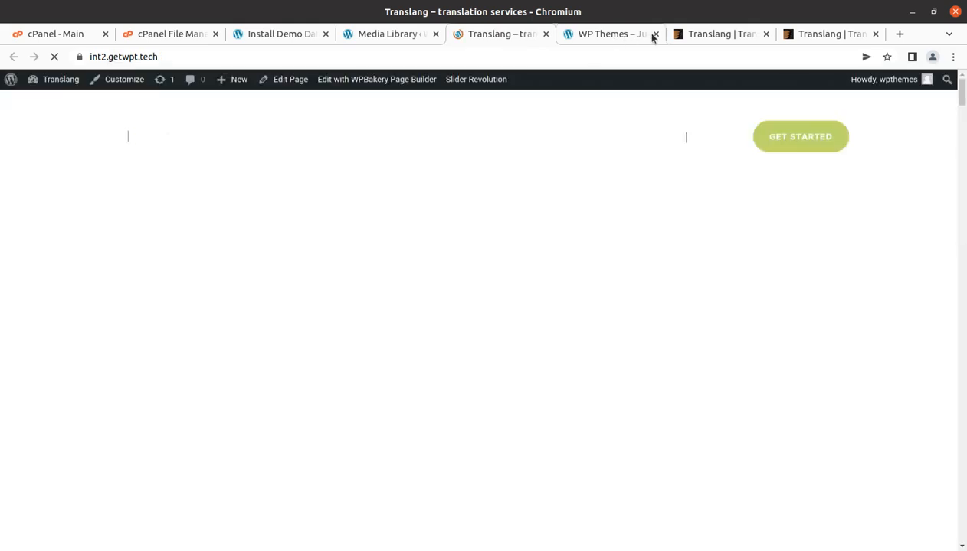
{"action": "left_click", "coordinate": [655, 34]}
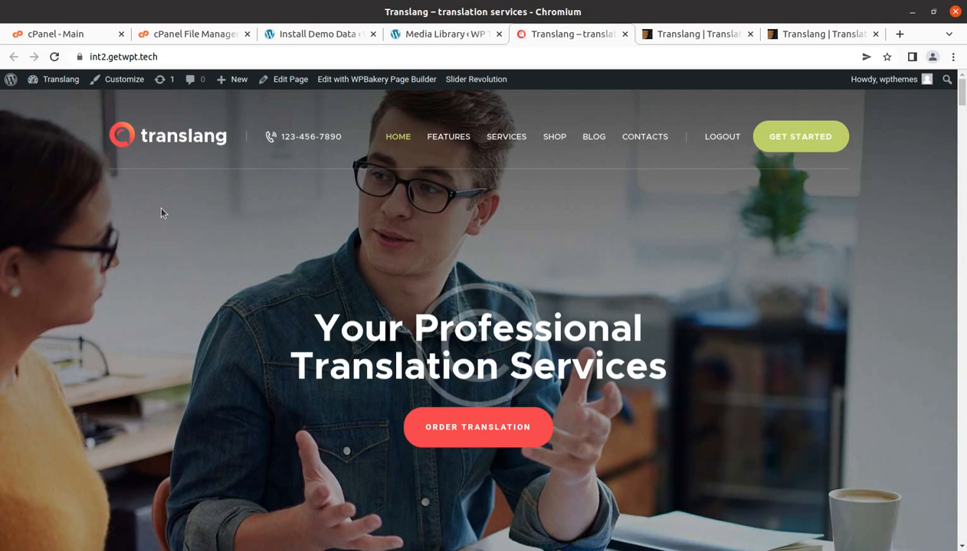
- Examine the imported Translang home page, including its hero banner, client logos, introduction, services section and Features submenu
{"action": "scroll", "coordinate": [237, 327], "scroll_direction": "down", "scroll_amount": 5}
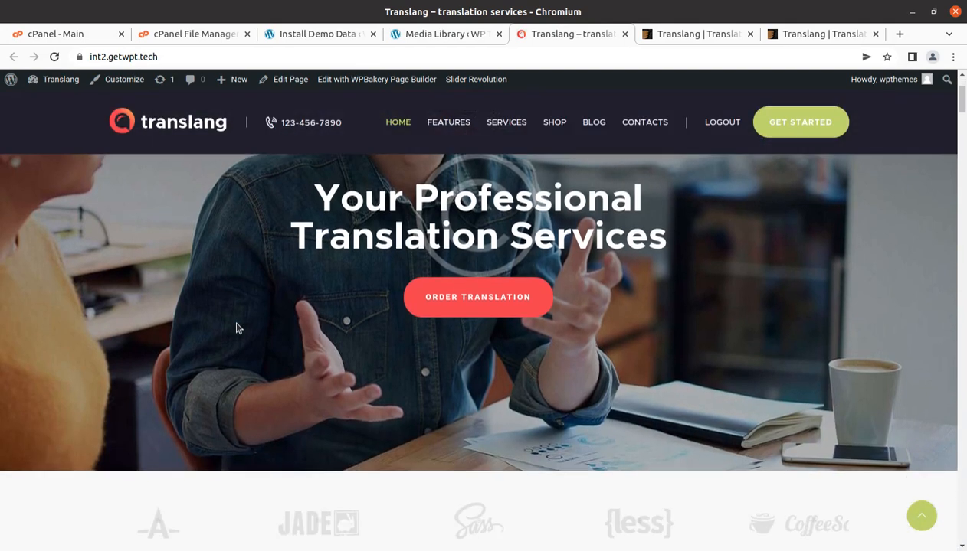
{"action": "scroll", "coordinate": [236, 328], "scroll_direction": "down", "scroll_amount": 1}
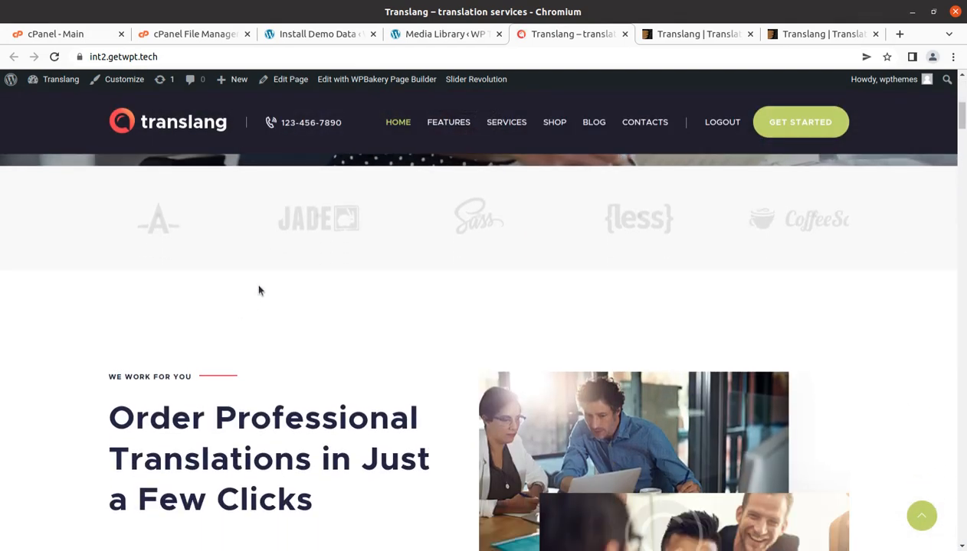
{"action": "scroll", "coordinate": [318, 374], "scroll_direction": "down", "scroll_amount": 2}
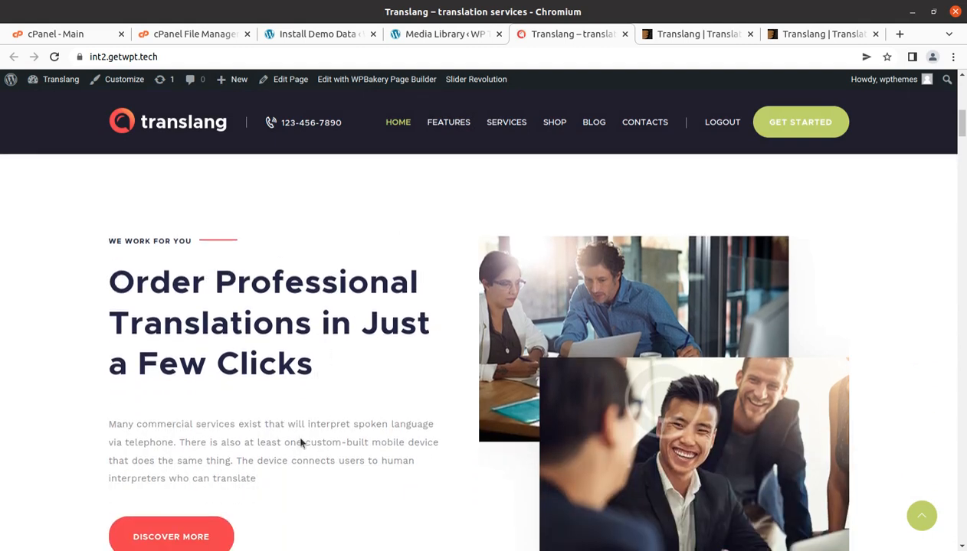
{"action": "scroll", "coordinate": [298, 438], "scroll_direction": "down", "scroll_amount": 5}
{"action": "scroll", "coordinate": [298, 440], "scroll_direction": "down", "scroll_amount": 2}
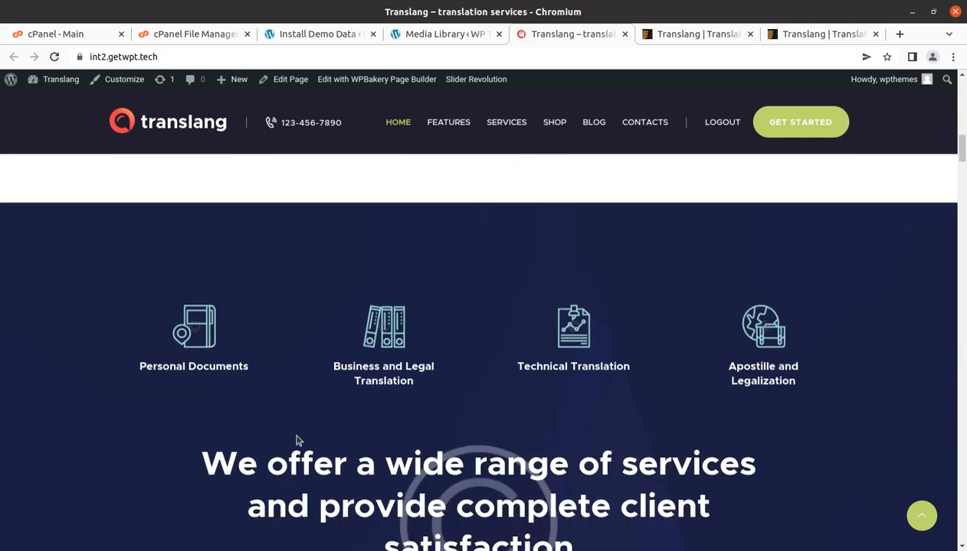
{"action": "scroll", "coordinate": [298, 440], "scroll_direction": "down", "scroll_amount": 1}
{"action": "scroll", "coordinate": [299, 440], "scroll_direction": "down", "scroll_amount": 3}
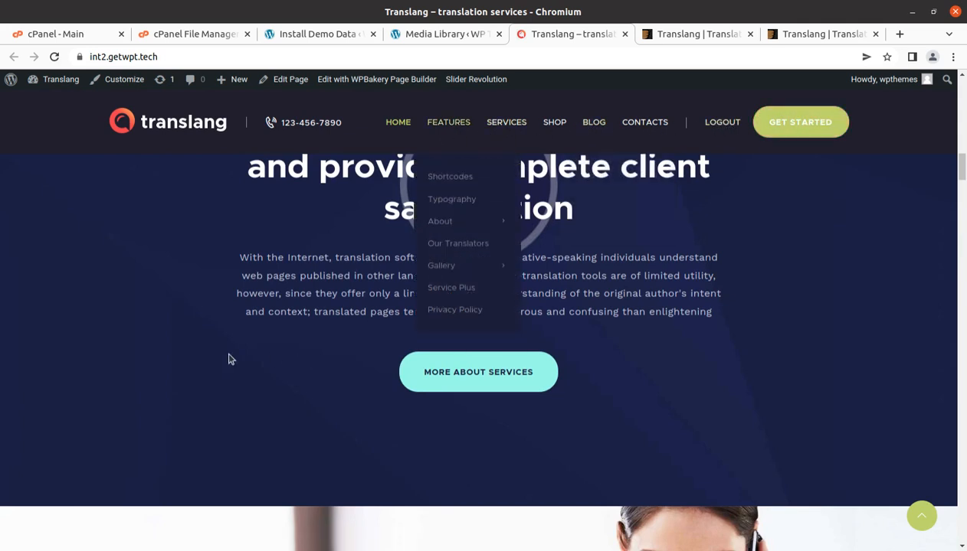
{"action": "scroll", "coordinate": [229, 360], "scroll_direction": "up", "scroll_amount": 4}
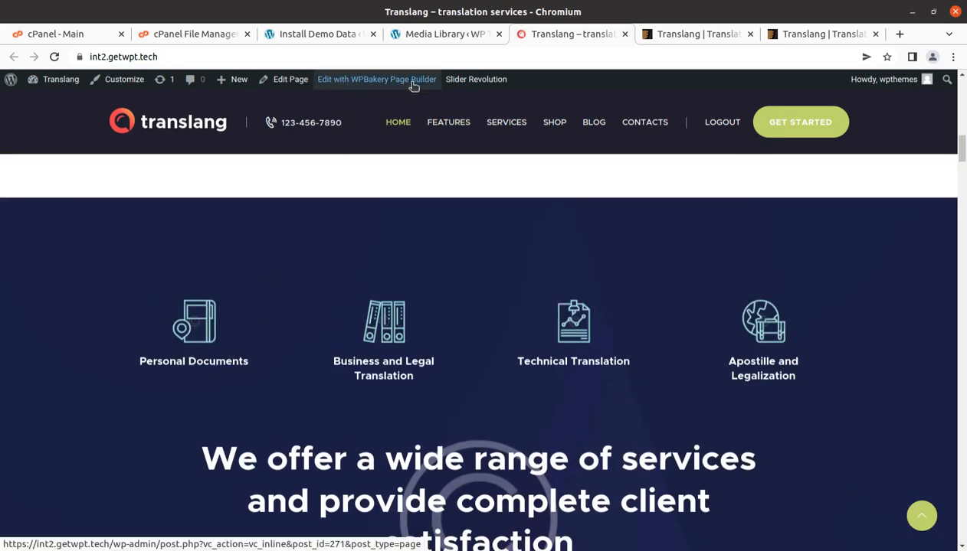
{"action": "scroll", "coordinate": [309, 354], "scroll_direction": "up", "scroll_amount": 5}
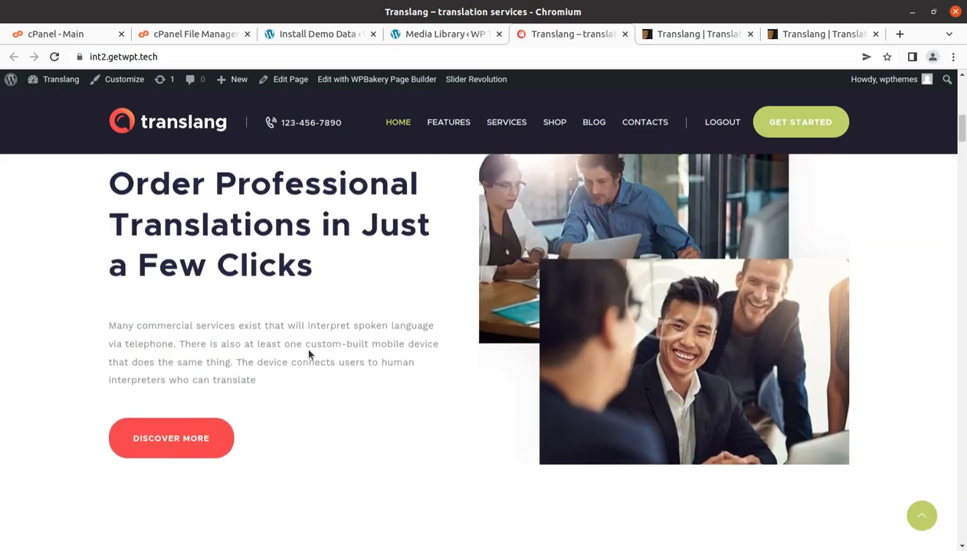
- Close the Media Library tab and return to the Install Demo Data page
{"action": "left_click", "coordinate": [320, 35]}
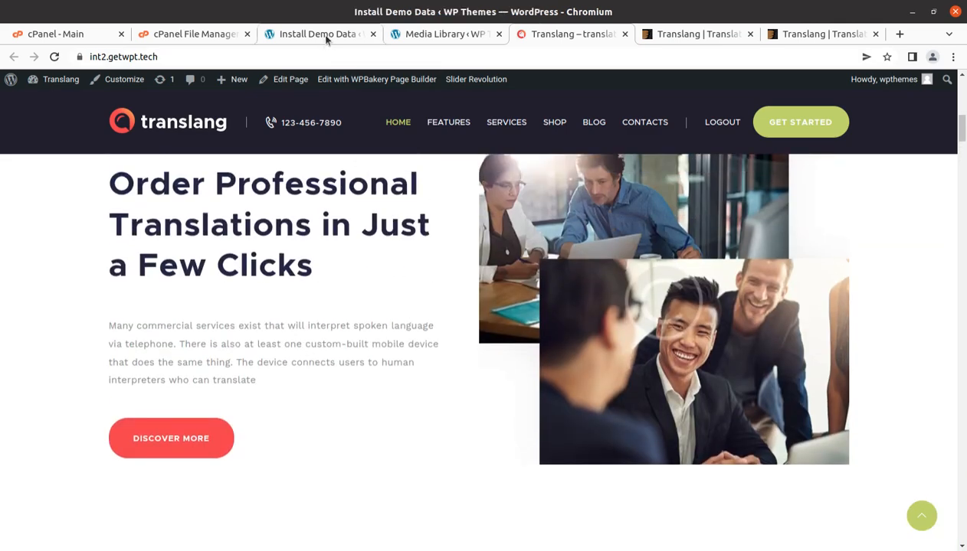
{"action": "left_click", "coordinate": [441, 35]}
{"action": "left_click", "coordinate": [499, 34]}
{"action": "left_click", "coordinate": [330, 33]}
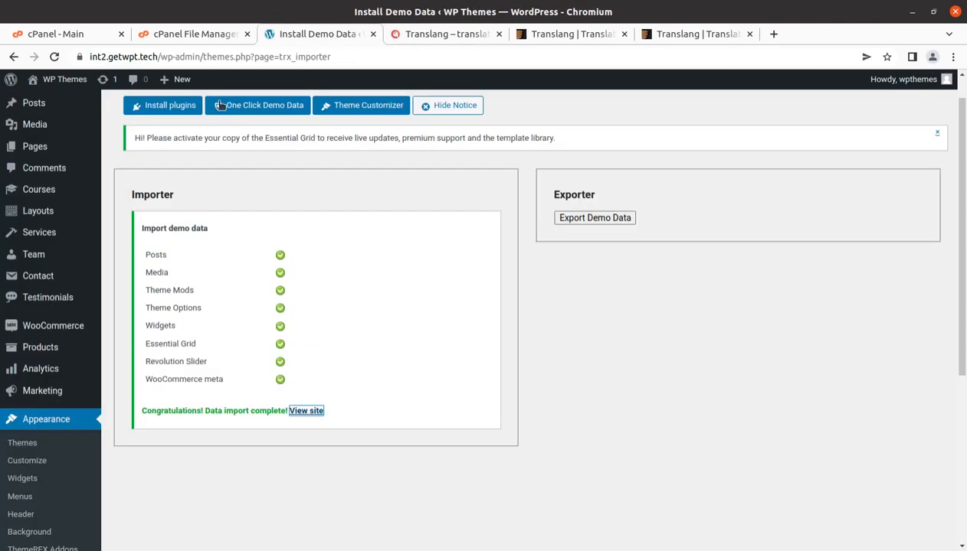
{"action": "scroll", "coordinate": [68, 338], "scroll_direction": "up", "scroll_amount": 2}
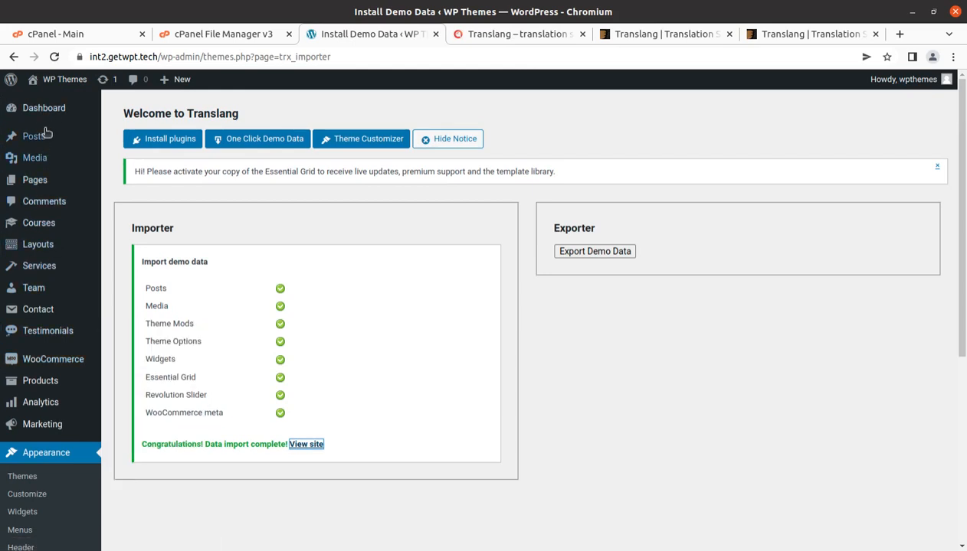
- Open the Courses list in a new tab and open the Advanced English course for editing
{"action": "mouse_move", "coordinate": [43, 111]}
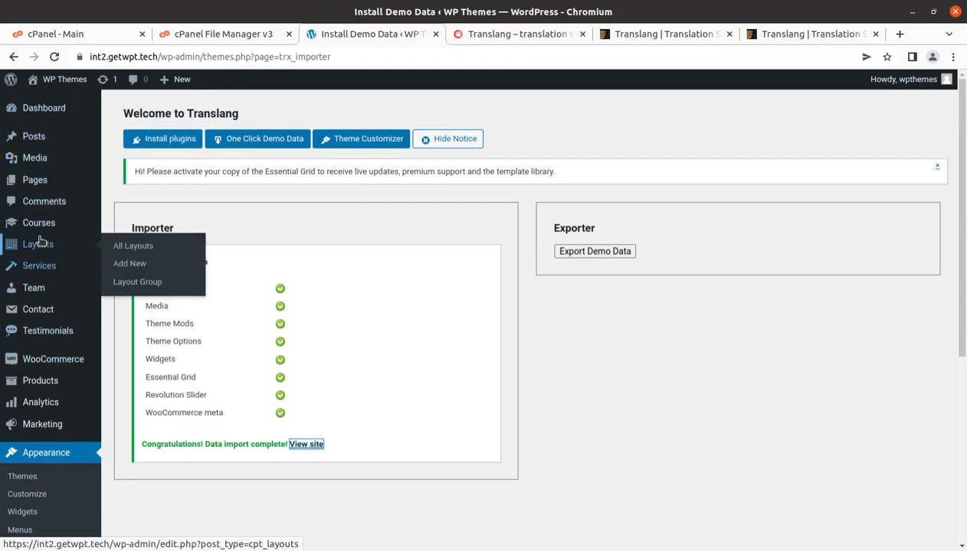
{"action": "mouse_move", "coordinate": [44, 195]}
{"action": "mouse_move", "coordinate": [36, 233]}
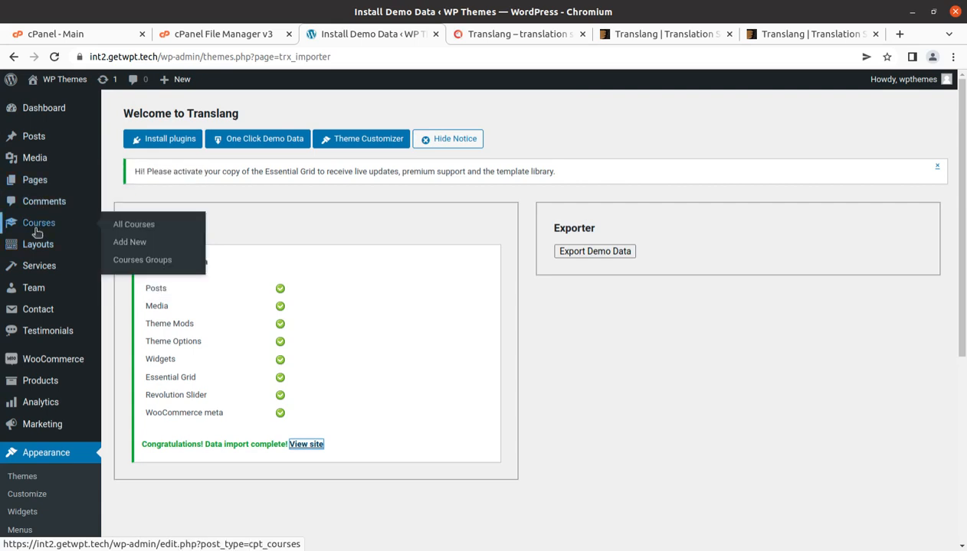
{"action": "middle_click", "coordinate": [38, 227]}
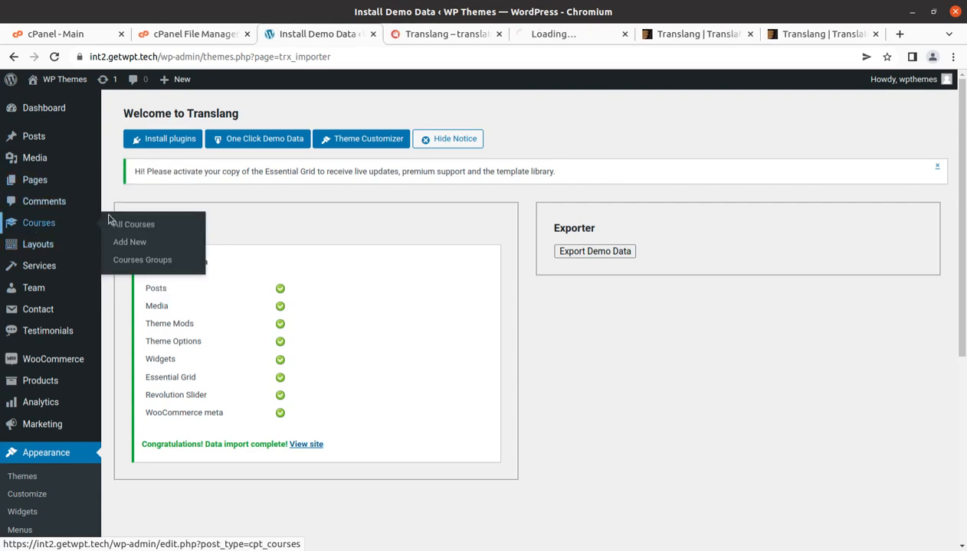
{"action": "left_click", "coordinate": [567, 34]}
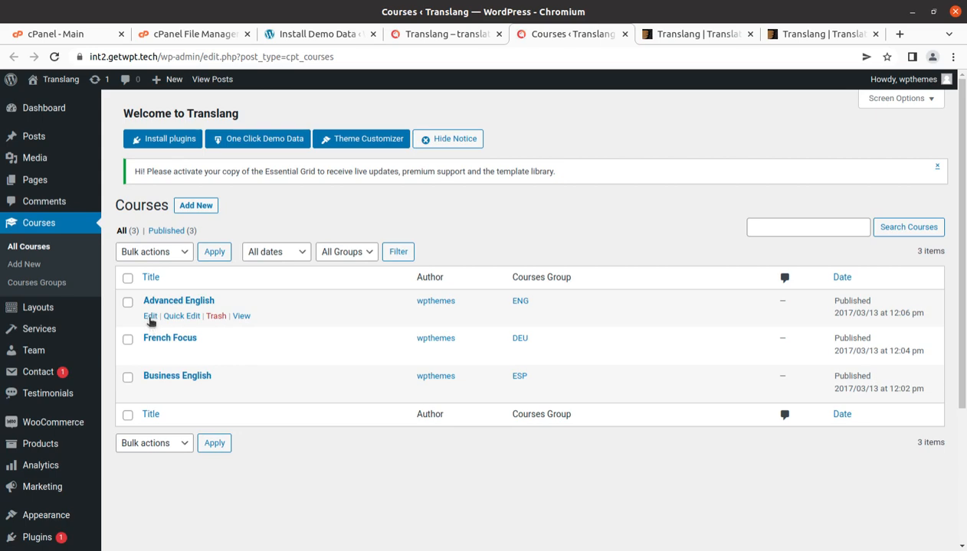
{"action": "left_click", "coordinate": [150, 317]}
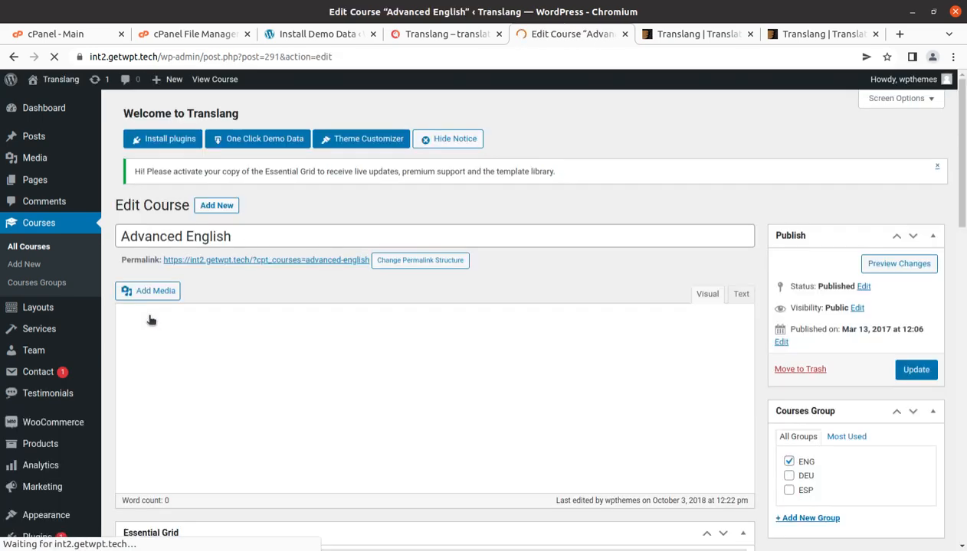
- Examine the Advanced English course's content, Essential Grid settings, excerpt, discussion settings and item options such as date and price
{"action": "scroll", "coordinate": [359, 411], "scroll_direction": "down", "scroll_amount": 5}
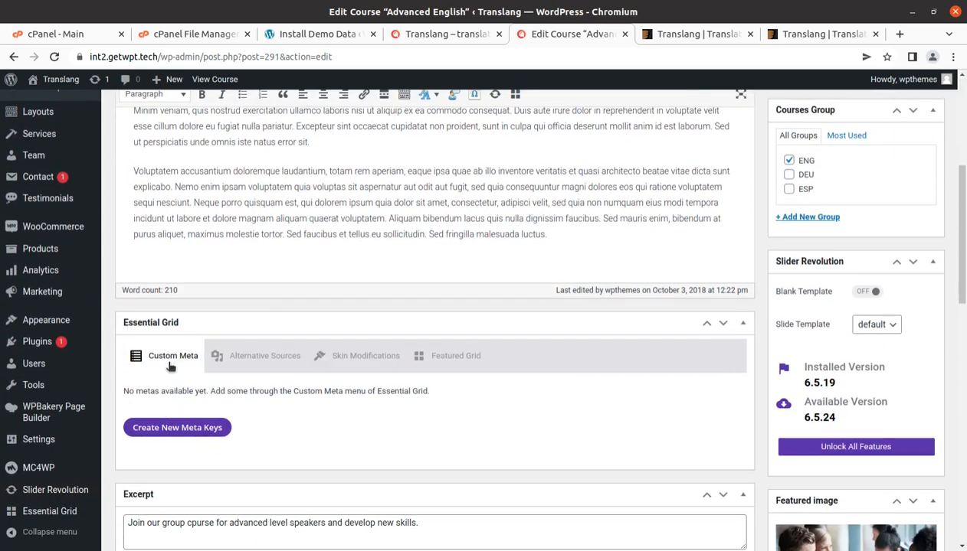
{"action": "left_click", "coordinate": [255, 359]}
{"action": "left_click", "coordinate": [320, 355]}
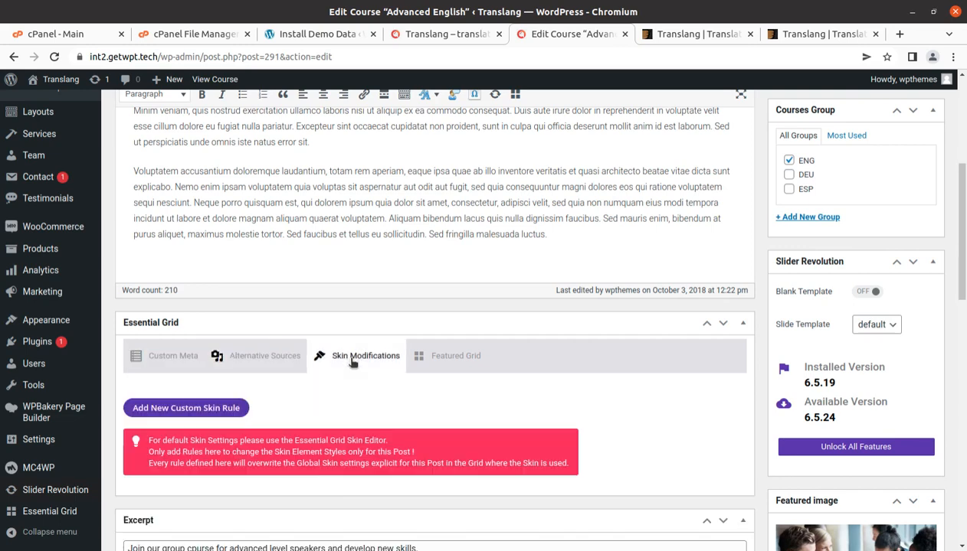
{"action": "scroll", "coordinate": [321, 355], "scroll_direction": "down", "scroll_amount": 2}
{"action": "left_click", "coordinate": [454, 294]}
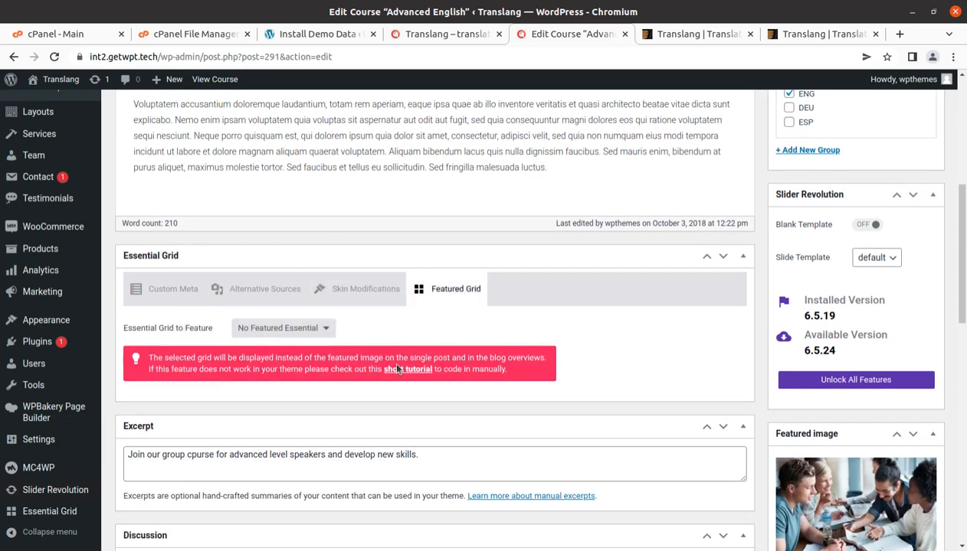
{"action": "scroll", "coordinate": [391, 369], "scroll_direction": "down", "scroll_amount": 3}
{"action": "scroll", "coordinate": [389, 372], "scroll_direction": "down", "scroll_amount": 7}
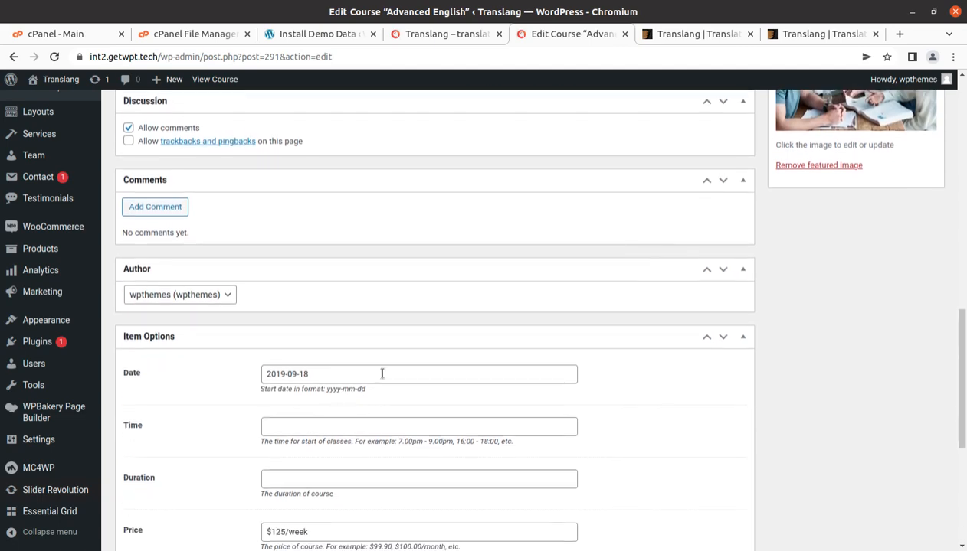
{"action": "scroll", "coordinate": [383, 373], "scroll_direction": "down", "scroll_amount": 2}
{"action": "scroll", "coordinate": [229, 322], "scroll_direction": "down", "scroll_amount": 3}
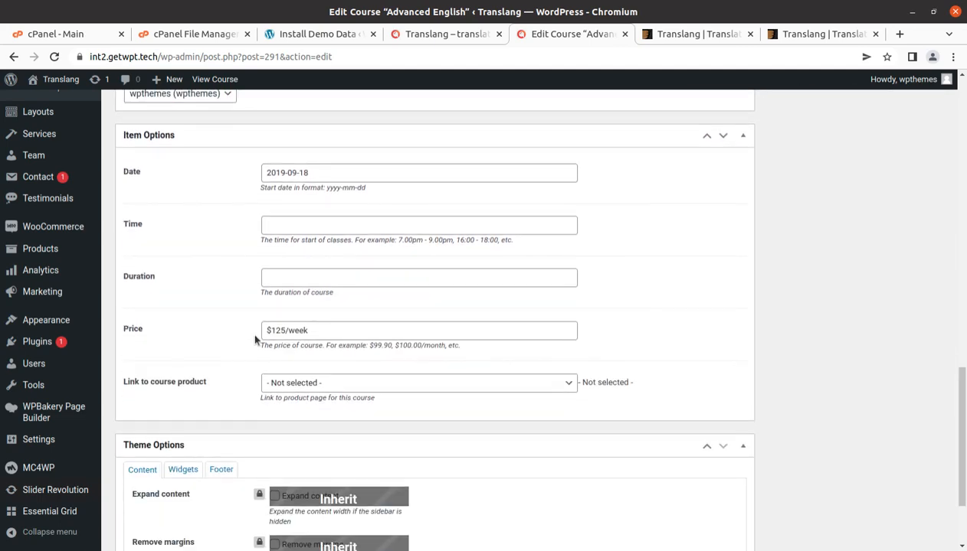
- Examine the Advanced English course's theme options and the Alternative Sources settings of its Essential Grid
{"action": "scroll", "coordinate": [385, 352], "scroll_direction": "down", "scroll_amount": 3}
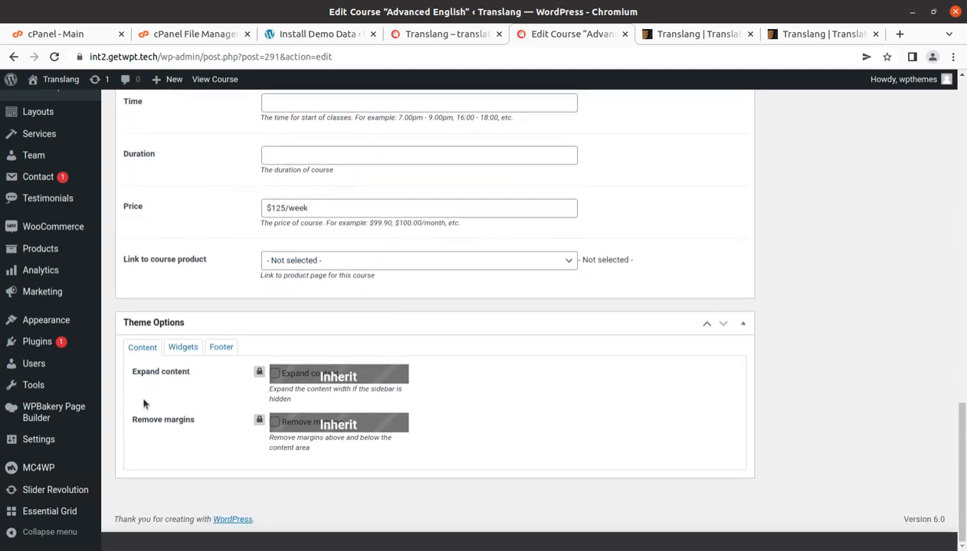
{"action": "scroll", "coordinate": [308, 405], "scroll_direction": "up", "scroll_amount": 13}
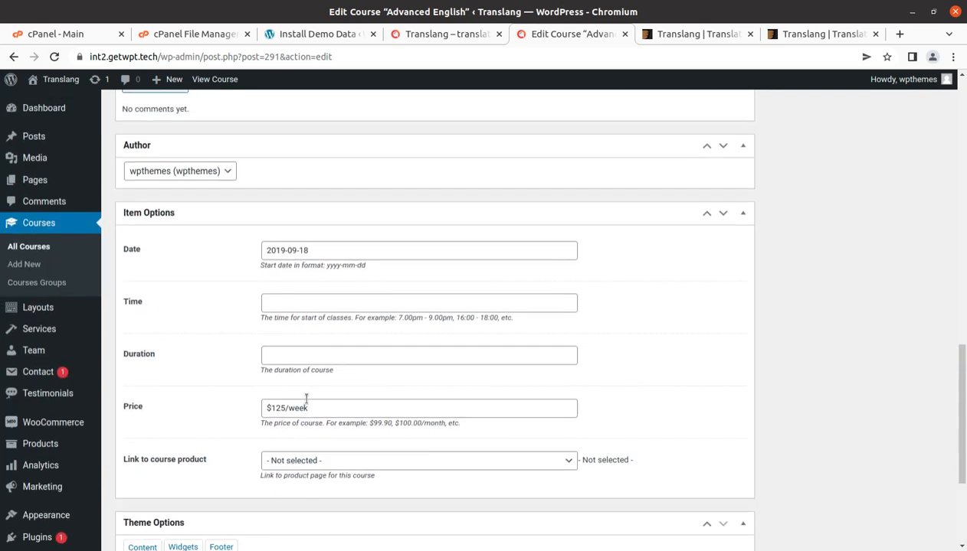
{"action": "scroll", "coordinate": [280, 388], "scroll_direction": "up", "scroll_amount": 2}
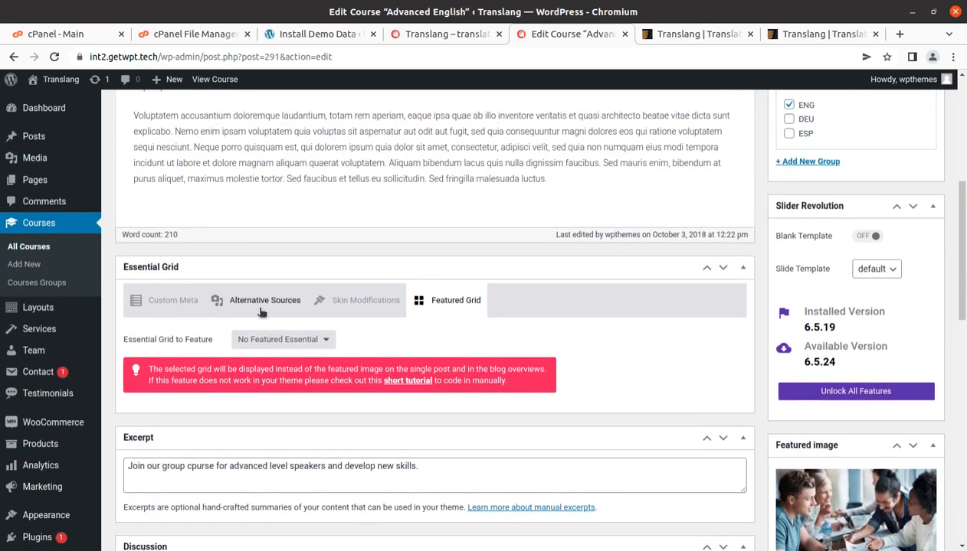
{"action": "left_click", "coordinate": [261, 308]}
{"action": "scroll", "coordinate": [290, 351], "scroll_direction": "down", "scroll_amount": 3}
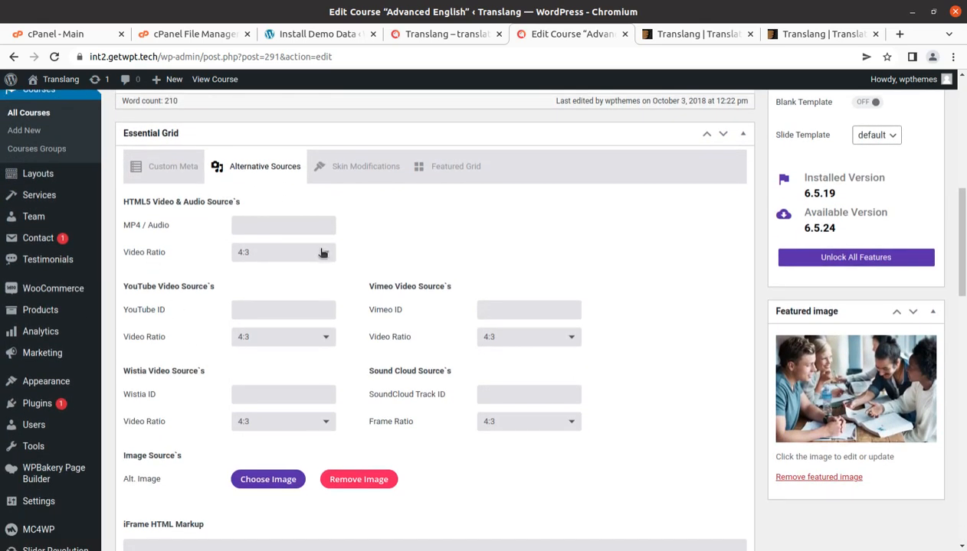
{"action": "scroll", "coordinate": [360, 443], "scroll_direction": "down", "scroll_amount": 8}
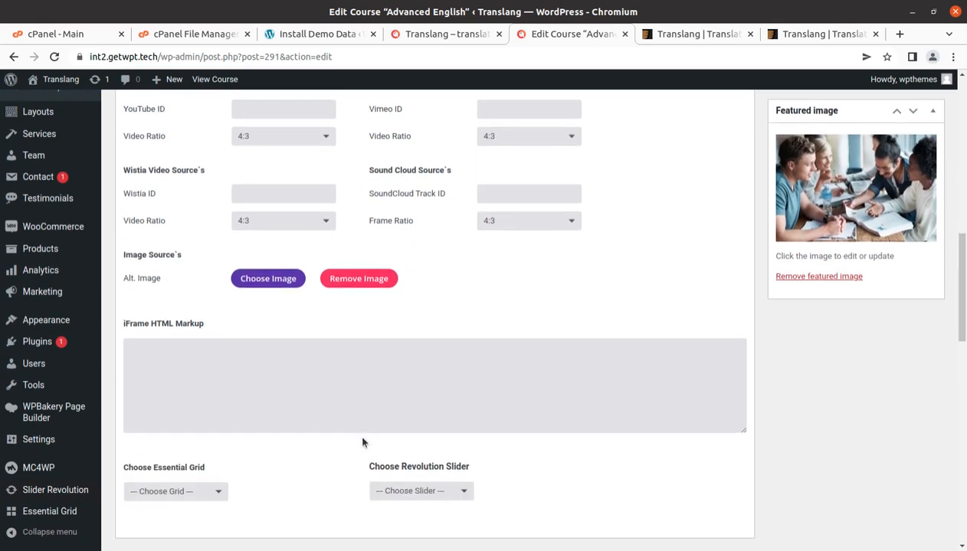
{"action": "scroll", "coordinate": [363, 438], "scroll_direction": "down", "scroll_amount": 8}
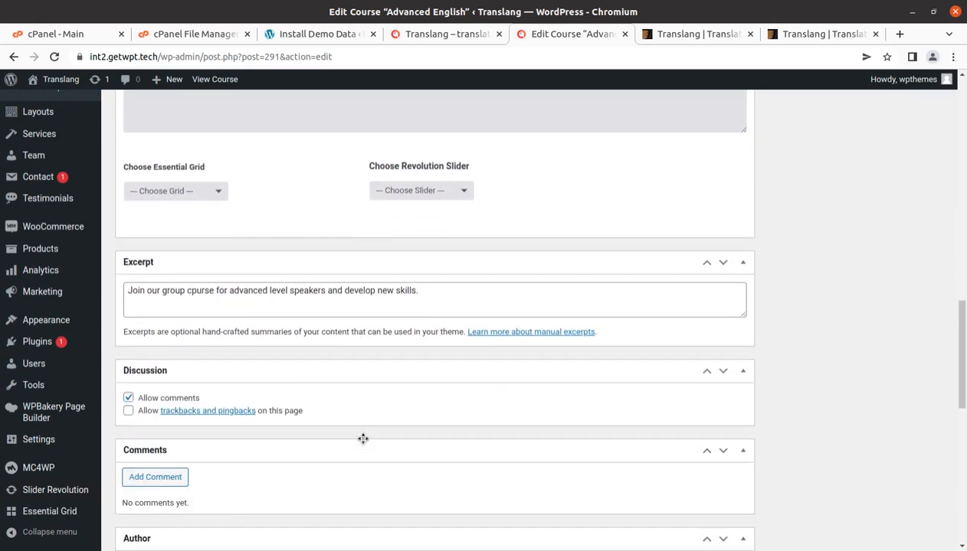
{"action": "scroll", "coordinate": [330, 429], "scroll_direction": "down", "scroll_amount": 3}
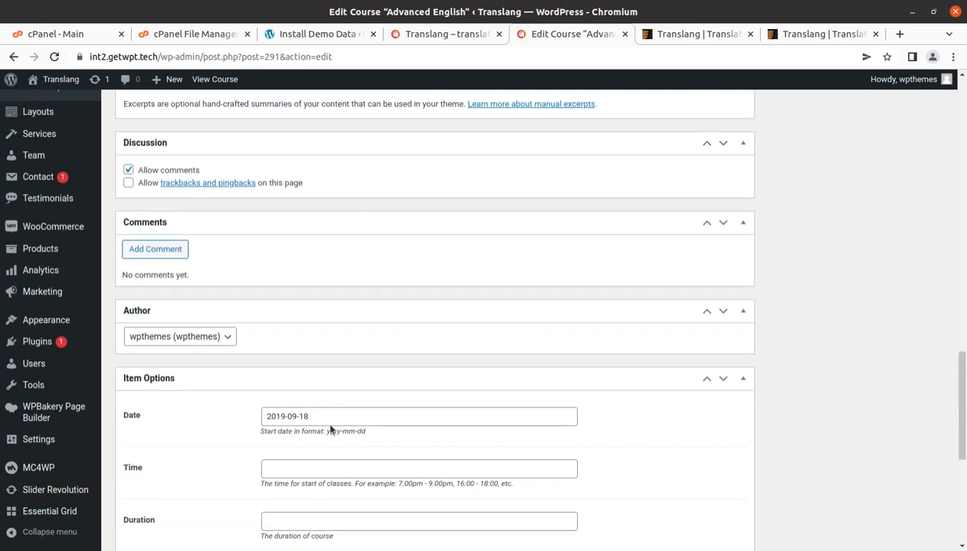
{"action": "scroll", "coordinate": [330, 425], "scroll_direction": "up", "scroll_amount": 8}
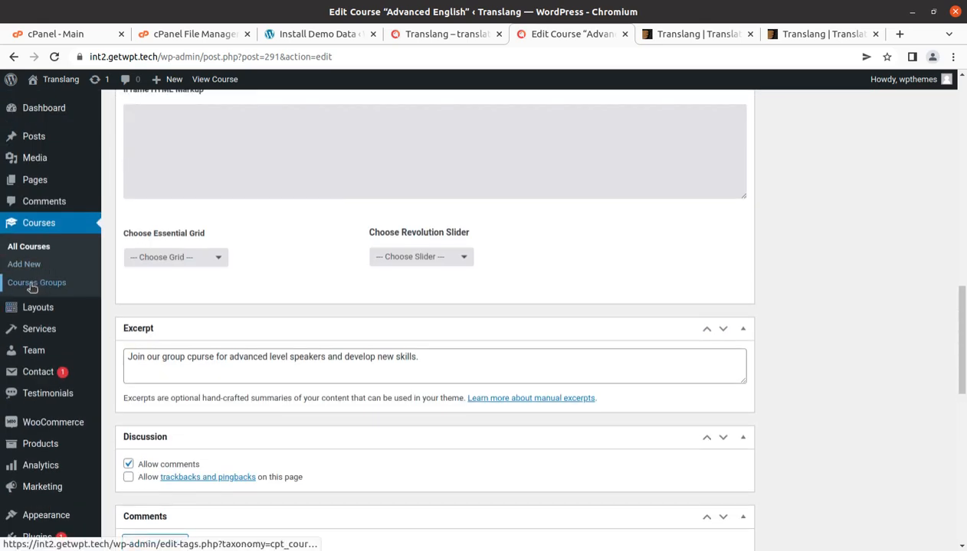
- Open the Footer layout with WPBakery Page Builder in a new tab and switch it to the backend editor
{"action": "mouse_move", "coordinate": [31, 307]}
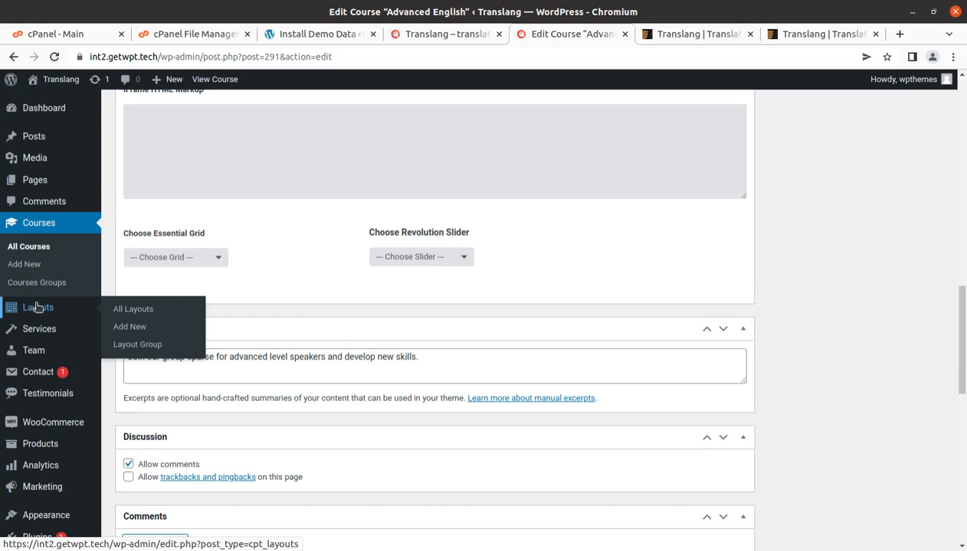
{"action": "left_click", "coordinate": [133, 309]}
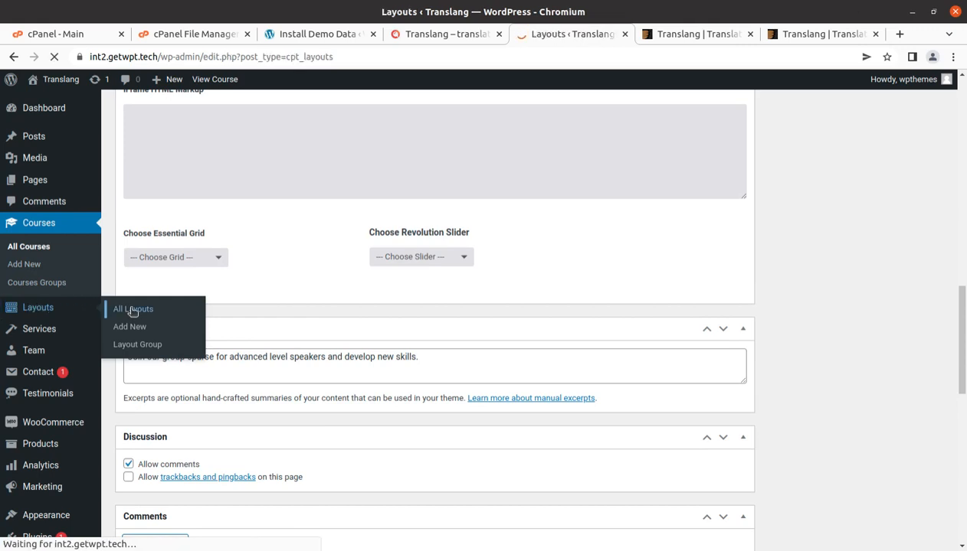
{"action": "scroll", "coordinate": [369, 490], "scroll_direction": "down", "scroll_amount": 3}
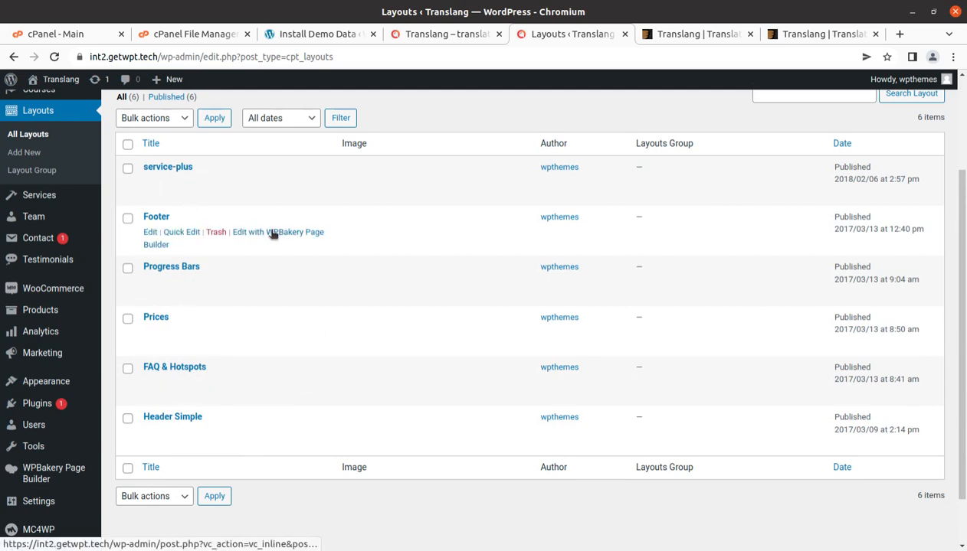
{"action": "left_click", "coordinate": [273, 234]}
{"action": "left_click", "coordinate": [610, 35]}
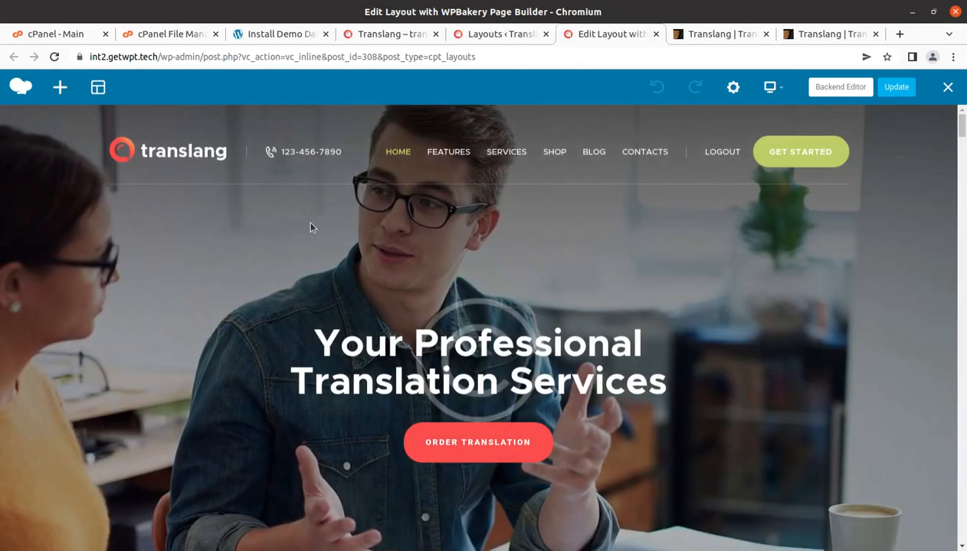
{"action": "left_click", "coordinate": [840, 86]}
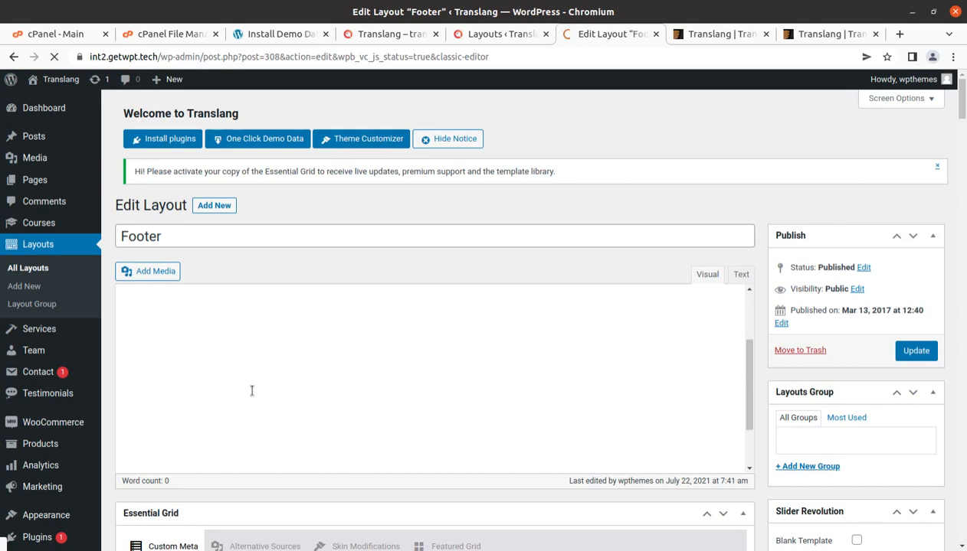
- Examine the Footer layout's structure in WPBakery, including its banner, social icons, contacts, custom menus and copyright text
{"action": "scroll", "coordinate": [229, 368], "scroll_direction": "down", "scroll_amount": 5}
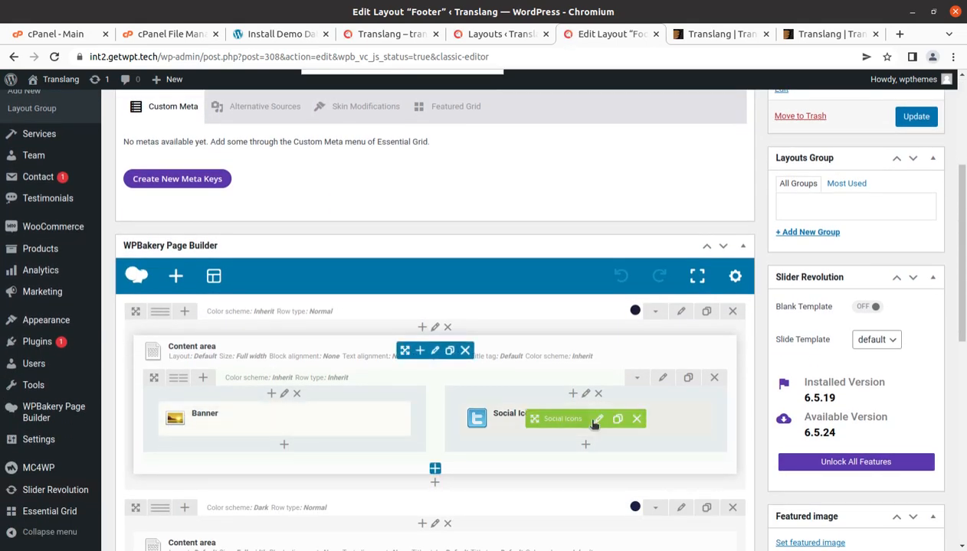
{"action": "scroll", "coordinate": [454, 393], "scroll_direction": "down", "scroll_amount": 2}
{"action": "scroll", "coordinate": [444, 375], "scroll_direction": "down", "scroll_amount": 2}
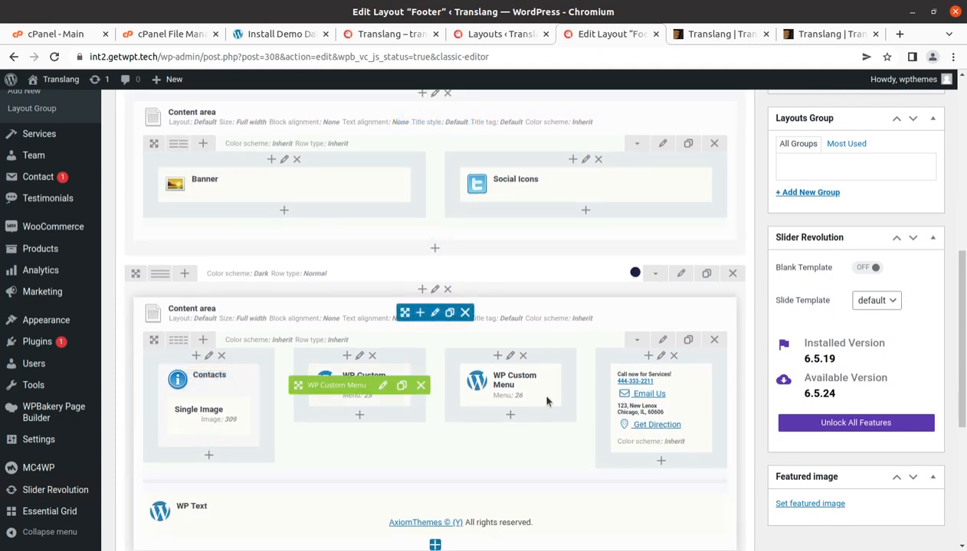
{"action": "scroll", "coordinate": [500, 397], "scroll_direction": "down", "scroll_amount": 3}
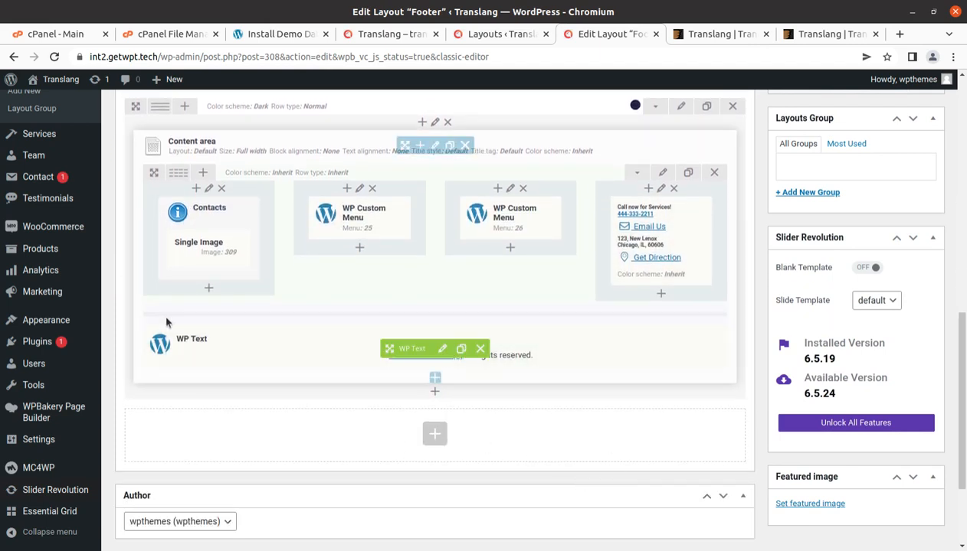
{"action": "mouse_move", "coordinate": [80, 381]}
{"action": "scroll", "coordinate": [298, 253], "scroll_direction": "up", "scroll_amount": 1}
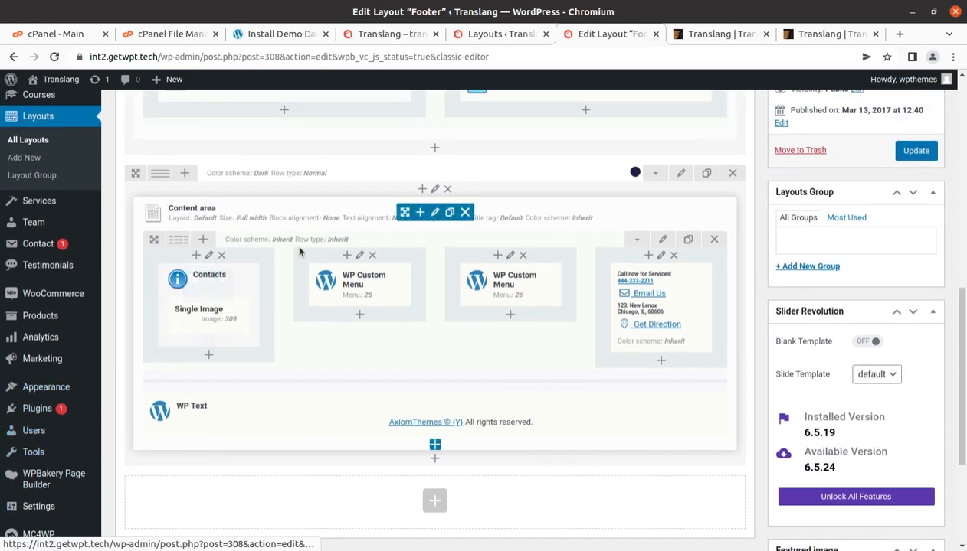
{"action": "scroll", "coordinate": [254, 265], "scroll_direction": "up", "scroll_amount": 1}
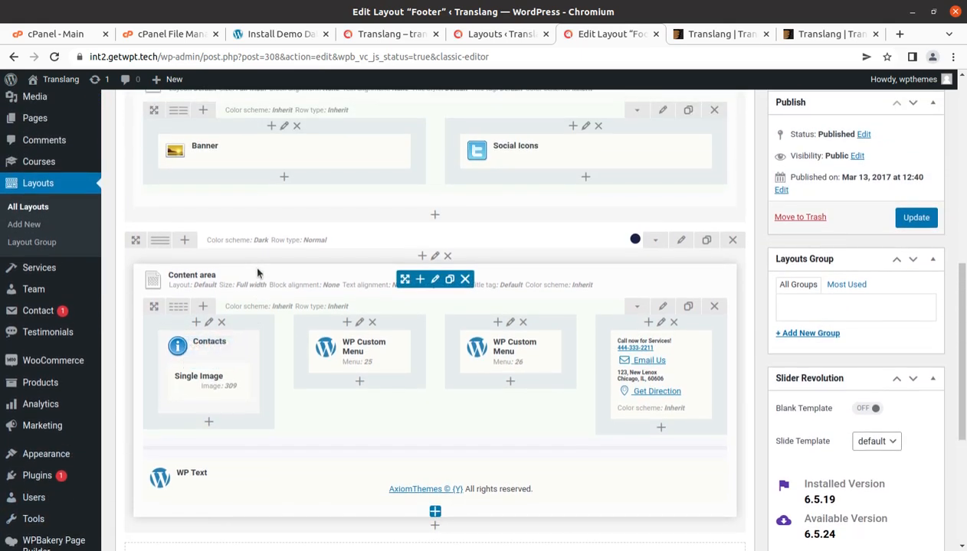
{"action": "scroll", "coordinate": [257, 273], "scroll_direction": "up", "scroll_amount": 2}
- Return to the list of all layouts and look through its entries
{"action": "left_click", "coordinate": [29, 272]}
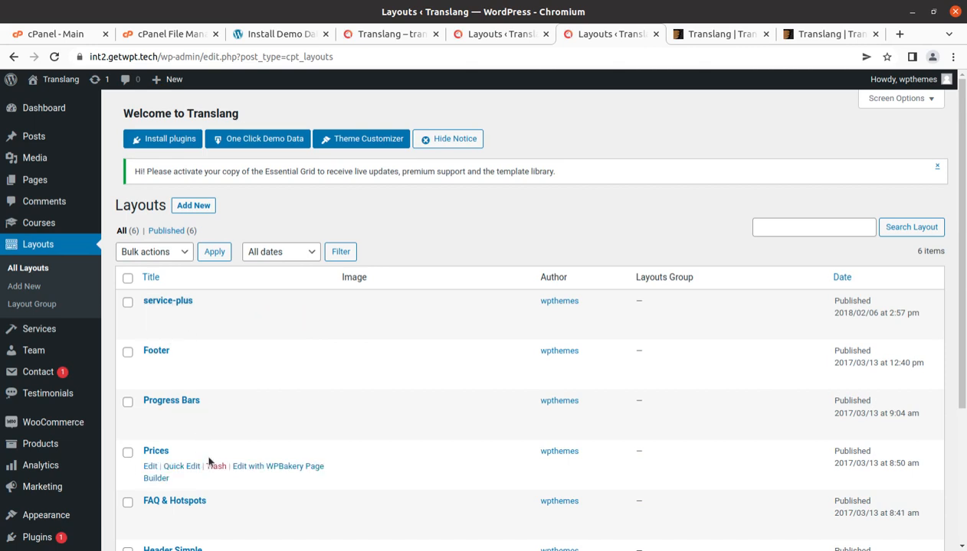
{"action": "scroll", "coordinate": [207, 464], "scroll_direction": "down", "scroll_amount": 3}
{"action": "scroll", "coordinate": [255, 412], "scroll_direction": "down", "scroll_amount": 2}
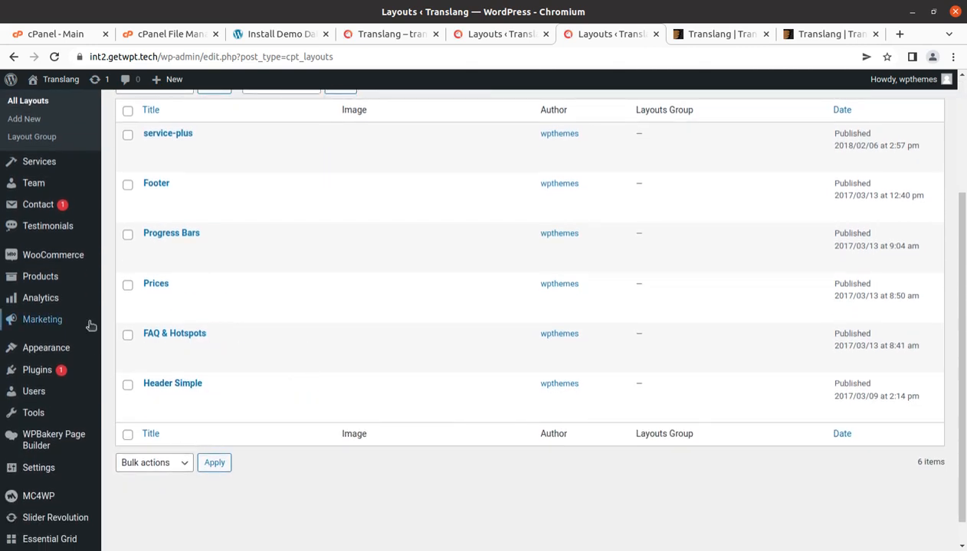
- Open the Services list and look through the imported services and their groups
{"action": "left_click", "coordinate": [37, 172]}
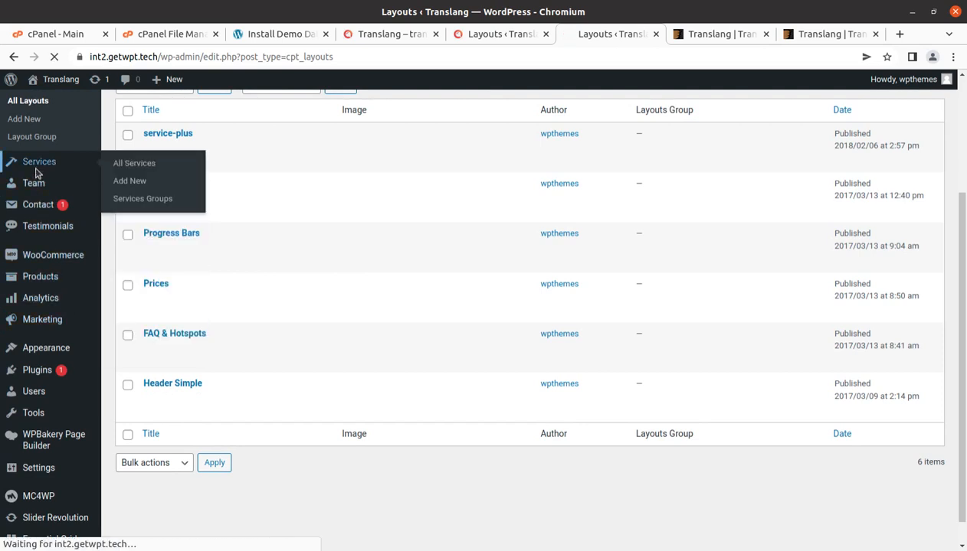
{"action": "scroll", "coordinate": [233, 339], "scroll_direction": "down", "scroll_amount": 3}
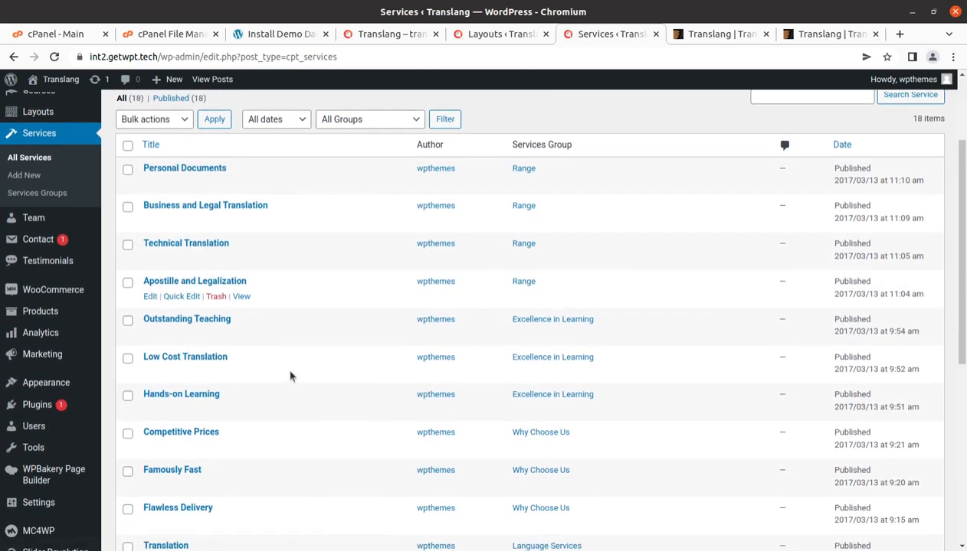
{"action": "scroll", "coordinate": [261, 404], "scroll_direction": "down", "scroll_amount": 6}
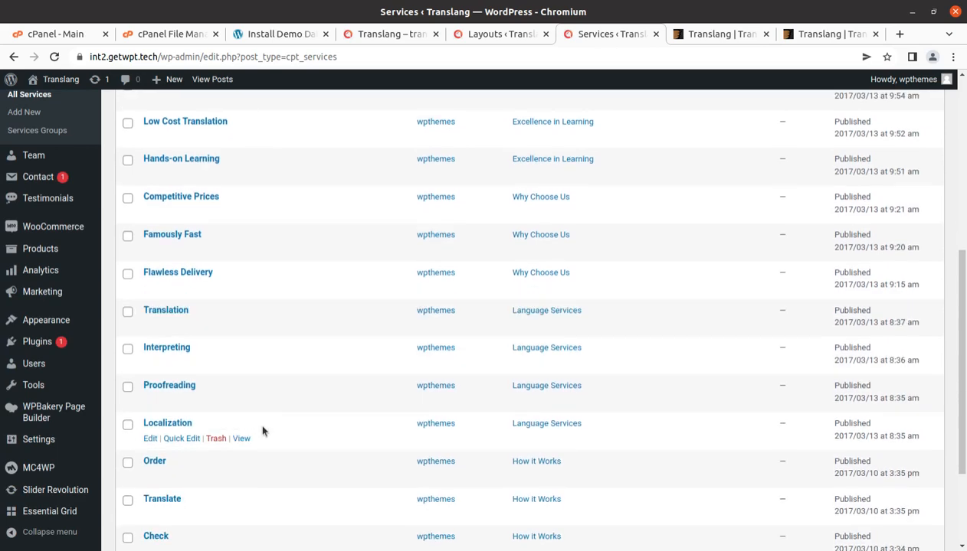
{"action": "scroll", "coordinate": [258, 420], "scroll_direction": "up", "scroll_amount": 6}
{"action": "scroll", "coordinate": [258, 424], "scroll_direction": "up", "scroll_amount": 2}
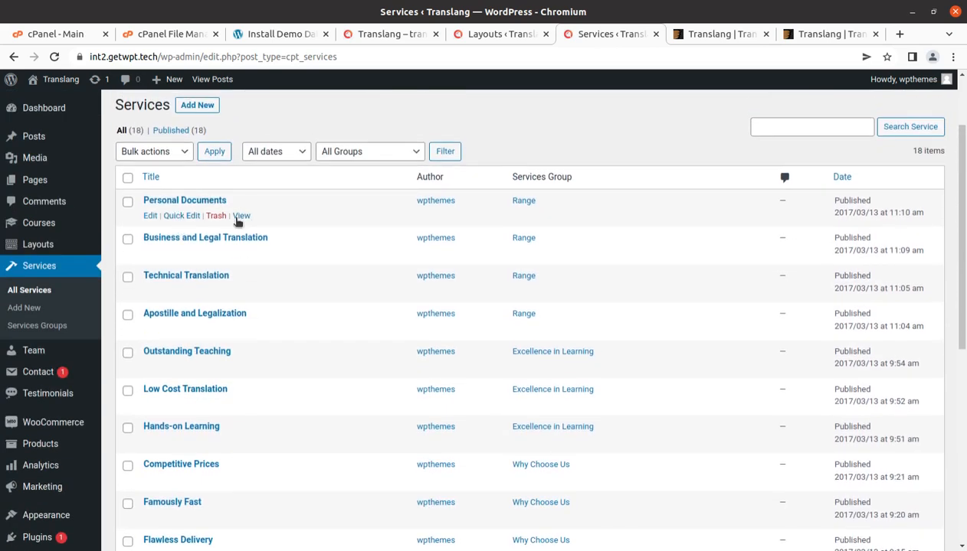
- Move the Personal Documents service to the Trash and try to open it for editing
{"action": "middle_click", "coordinate": [217, 217]}
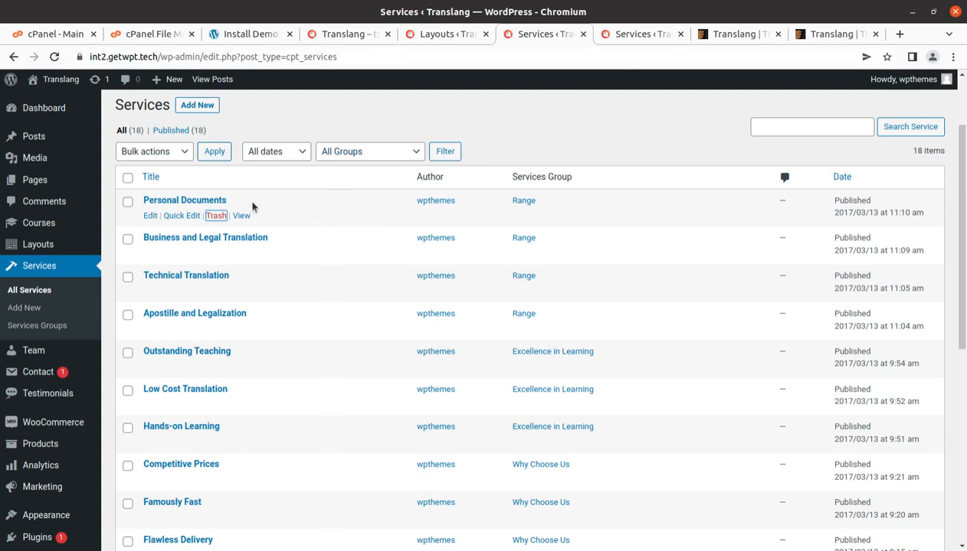
{"action": "left_click", "coordinate": [636, 34]}
{"action": "left_click", "coordinate": [677, 35]}
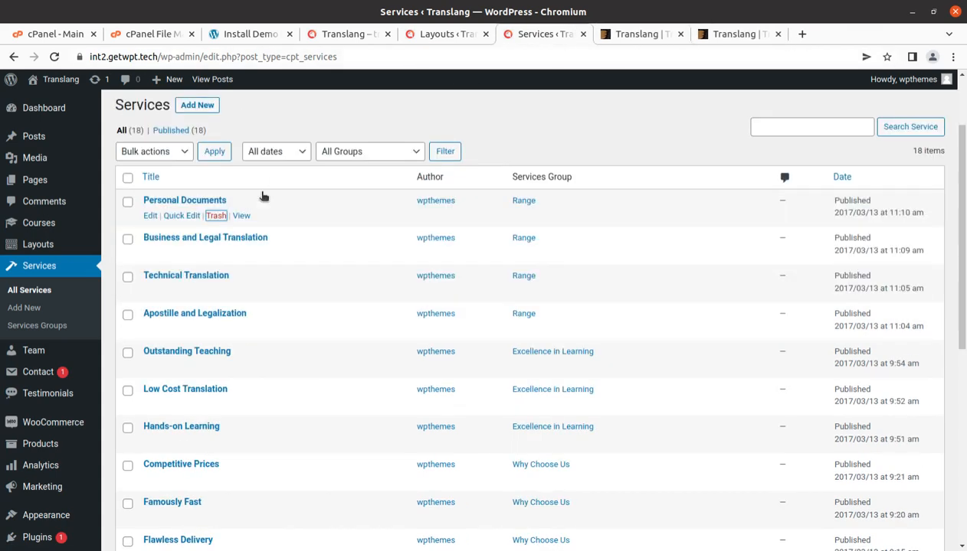
{"action": "left_click", "coordinate": [150, 216]}
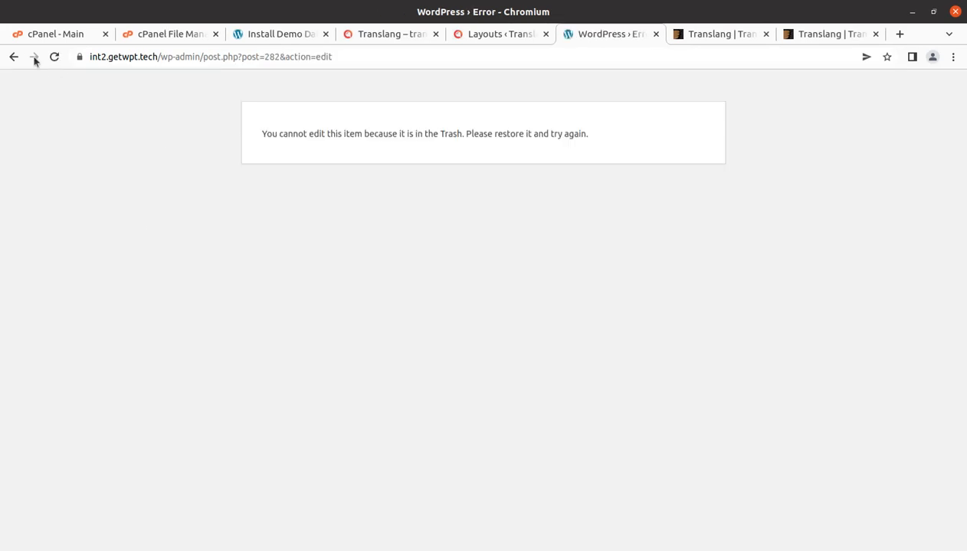
{"action": "left_click", "coordinate": [14, 58]}
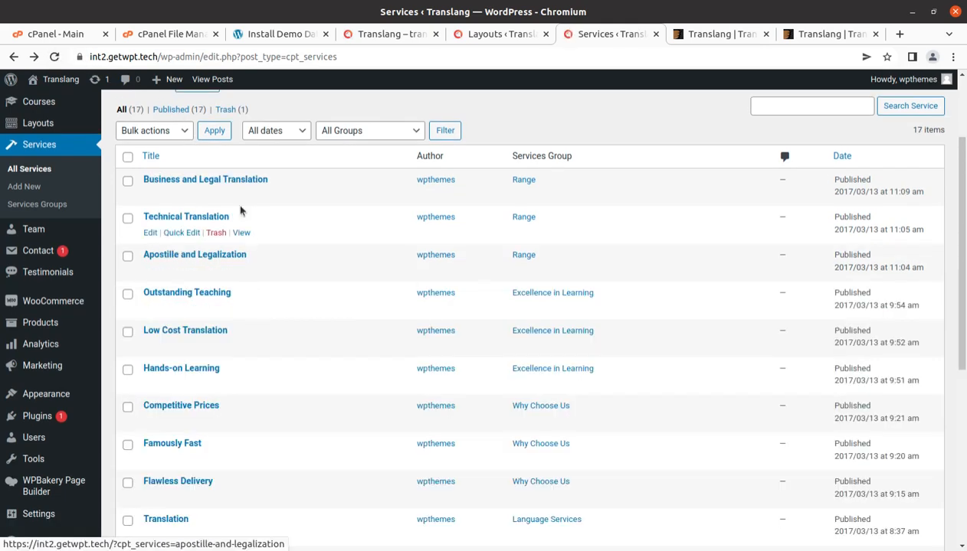
- Restore the Personal Documents service from the Trash
{"action": "left_click", "coordinate": [227, 110]}
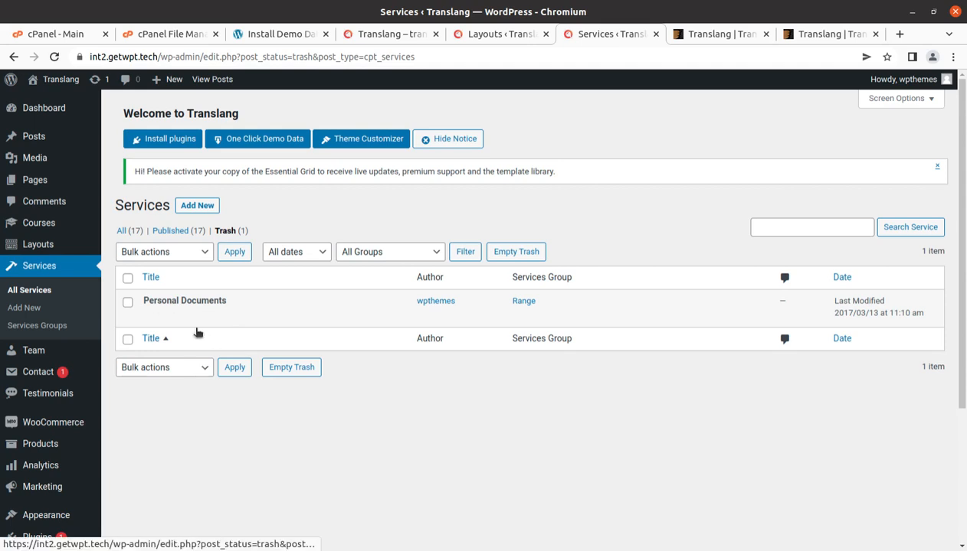
{"action": "mouse_move", "coordinate": [162, 325]}
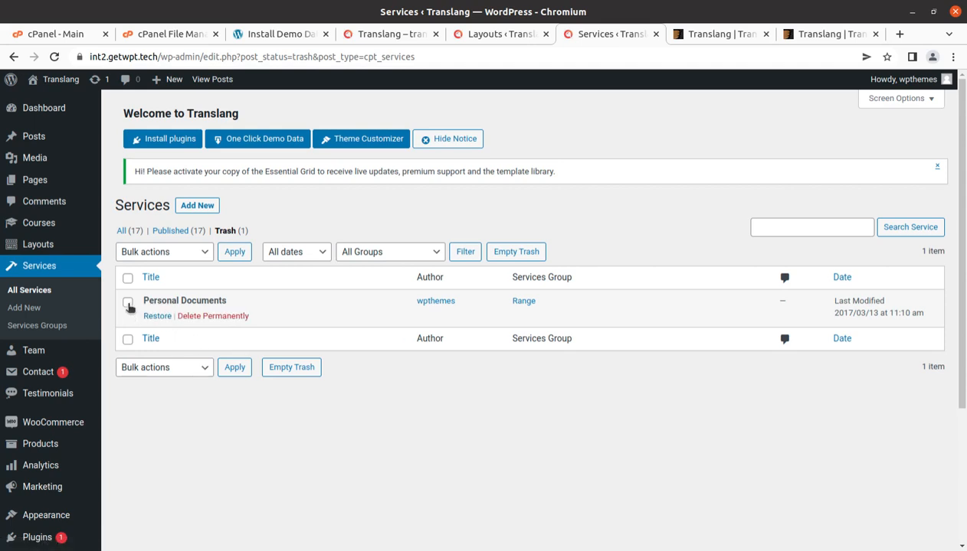
{"action": "left_click", "coordinate": [151, 323]}
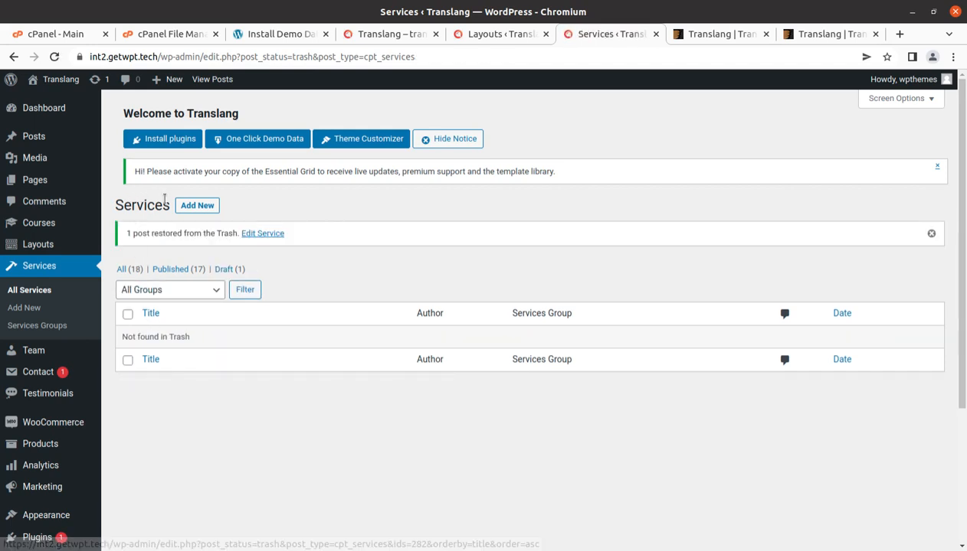
- Open the Personal Documents service for editing from the full services list and look through its Essential Grid settings
{"action": "left_click", "coordinate": [48, 288]}
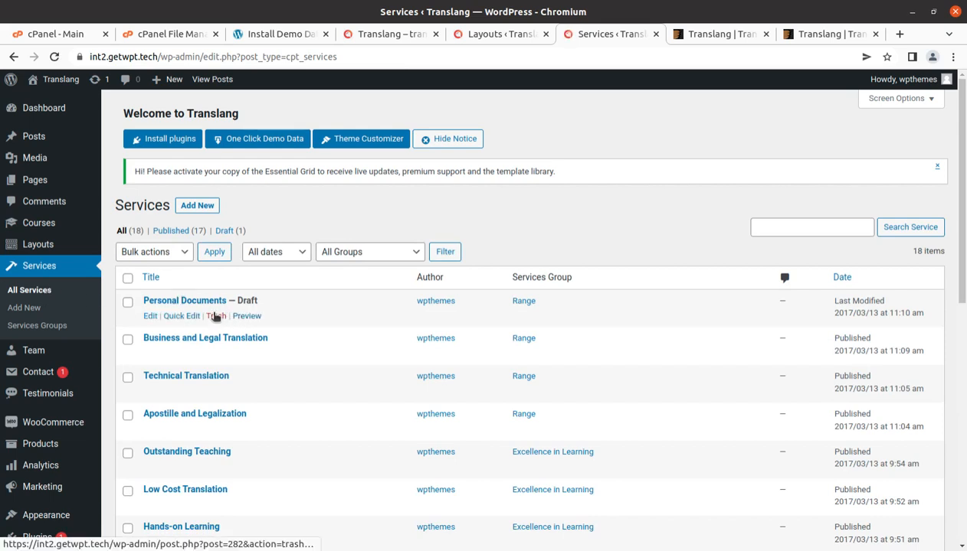
{"action": "left_click", "coordinate": [151, 317]}
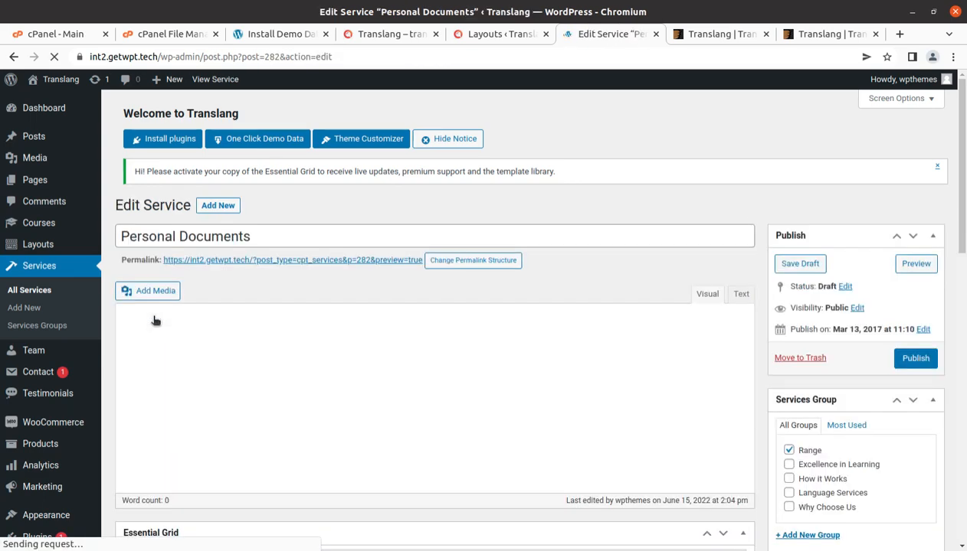
{"action": "scroll", "coordinate": [322, 369], "scroll_direction": "down", "scroll_amount": 5}
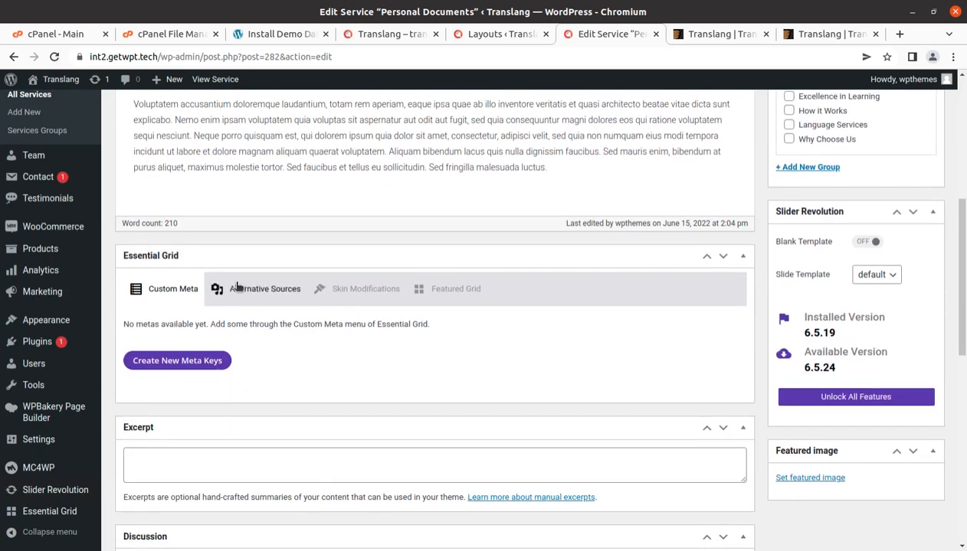
{"action": "left_click", "coordinate": [239, 287]}
{"action": "left_click", "coordinate": [346, 288]}
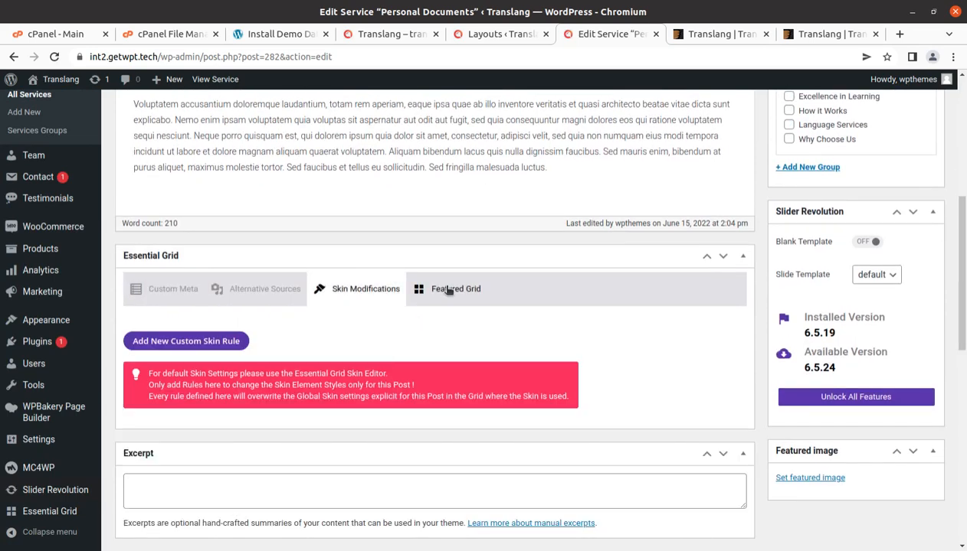
{"action": "left_click", "coordinate": [448, 288]}
- Examine the Discussion, Author, Item Options and Theme Options sections of the Personal Documents service
{"action": "scroll", "coordinate": [636, 333], "scroll_direction": "down", "scroll_amount": 1}
{"action": "scroll", "coordinate": [641, 340], "scroll_direction": "down", "scroll_amount": 4}
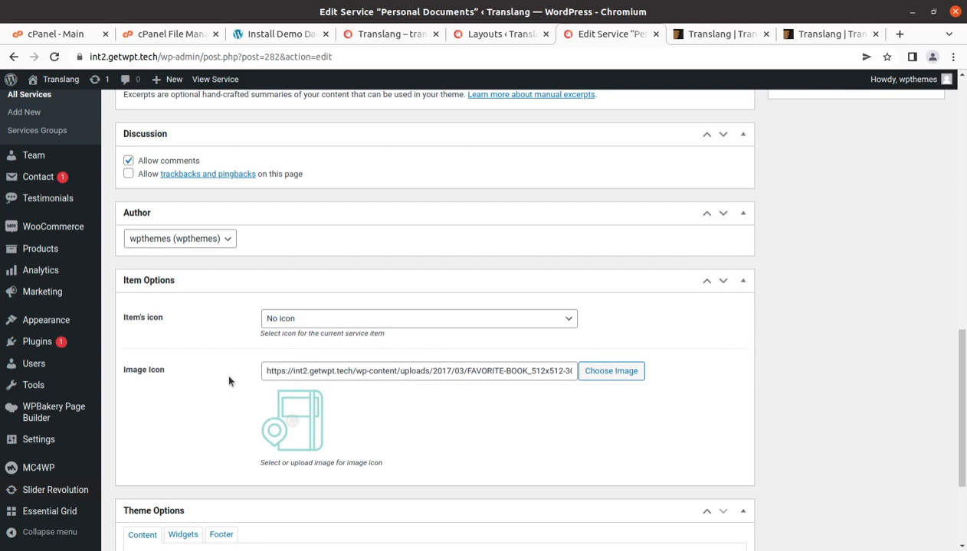
{"action": "scroll", "coordinate": [228, 380], "scroll_direction": "down", "scroll_amount": 2}
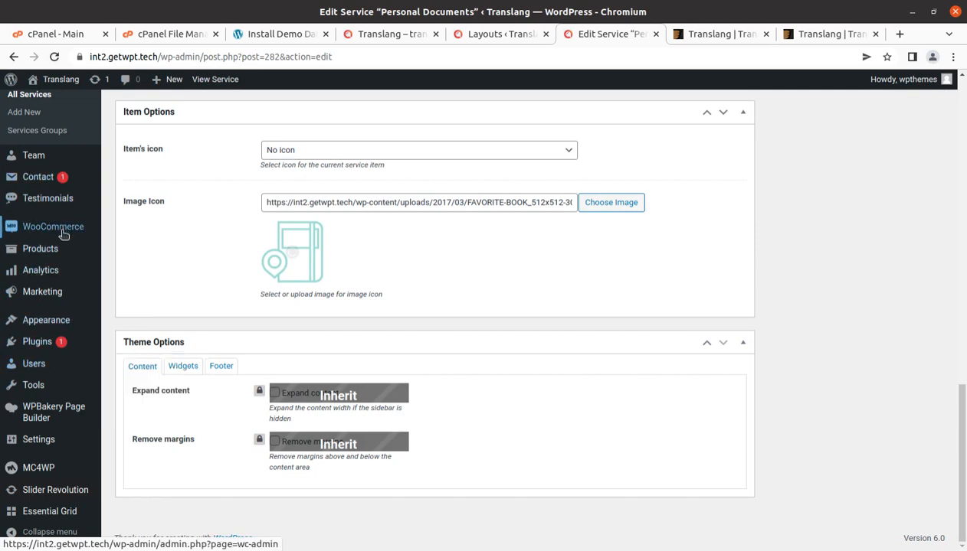
- Open the Team list and look through the imported team members and their groups
{"action": "scroll", "coordinate": [38, 226], "scroll_direction": "up", "scroll_amount": 2}
{"action": "left_click", "coordinate": [27, 229]}
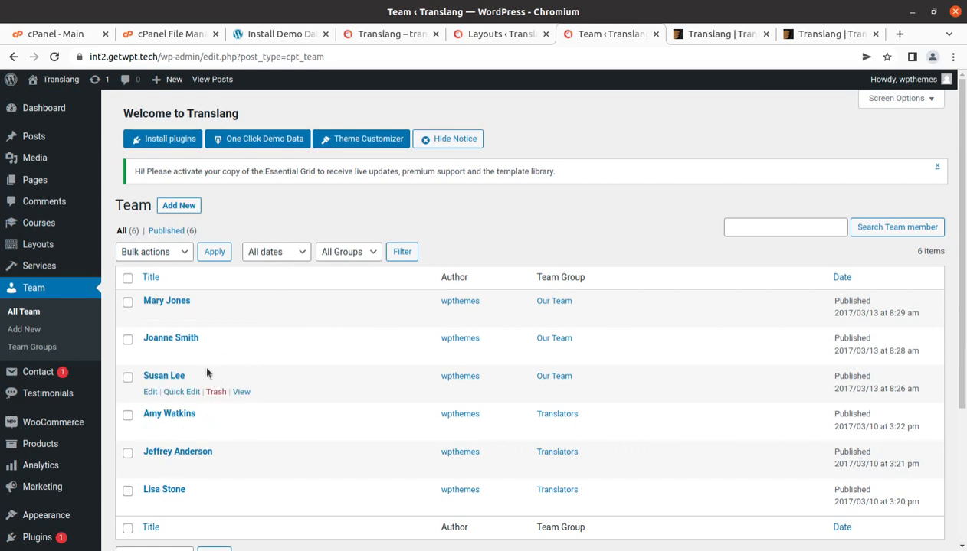
{"action": "scroll", "coordinate": [80, 323], "scroll_direction": "down", "scroll_amount": 2}
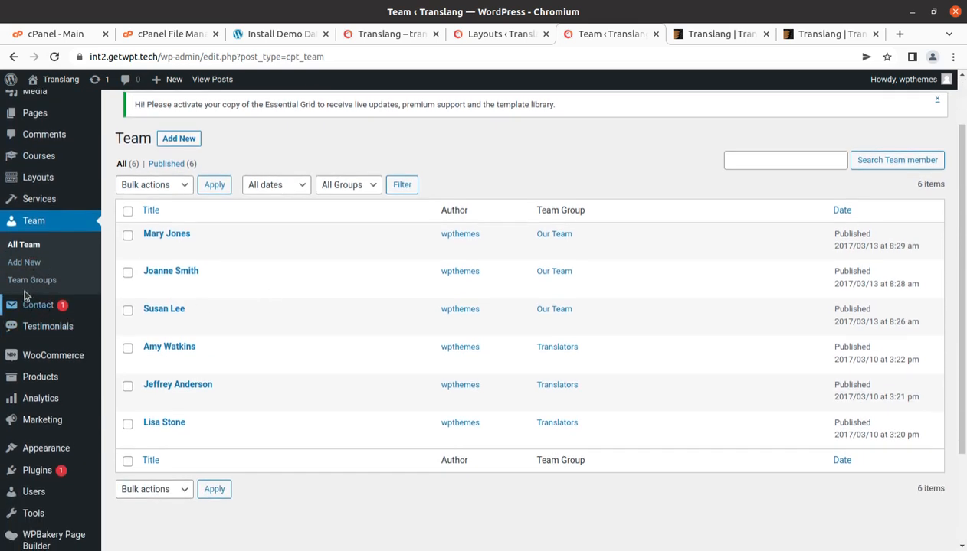
- Open the list of all testimonials and look through the imported entries
{"action": "mouse_move", "coordinate": [74, 331]}
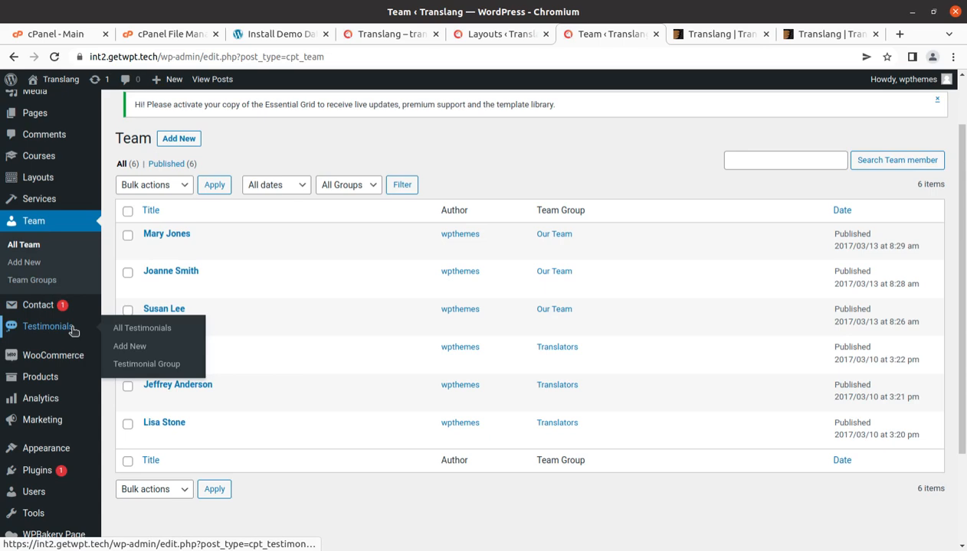
{"action": "left_click", "coordinate": [116, 330]}
{"action": "scroll", "coordinate": [130, 333], "scroll_direction": "down", "scroll_amount": 3}
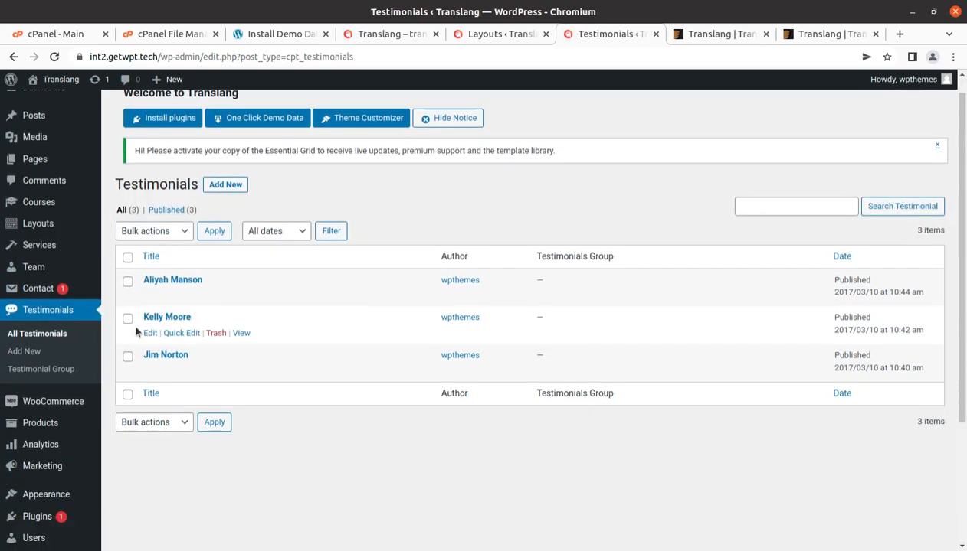
{"action": "scroll", "coordinate": [52, 291], "scroll_direction": "down", "scroll_amount": 1}
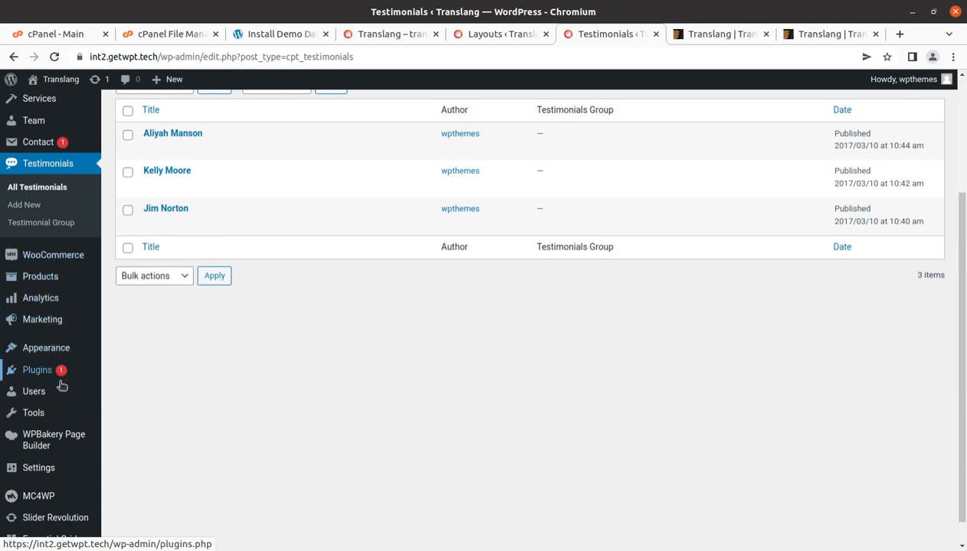
- Open the theme Customizer for Translang
{"action": "mouse_move", "coordinate": [61, 414]}
{"action": "scroll", "coordinate": [60, 413], "scroll_direction": "down", "scroll_amount": 1}
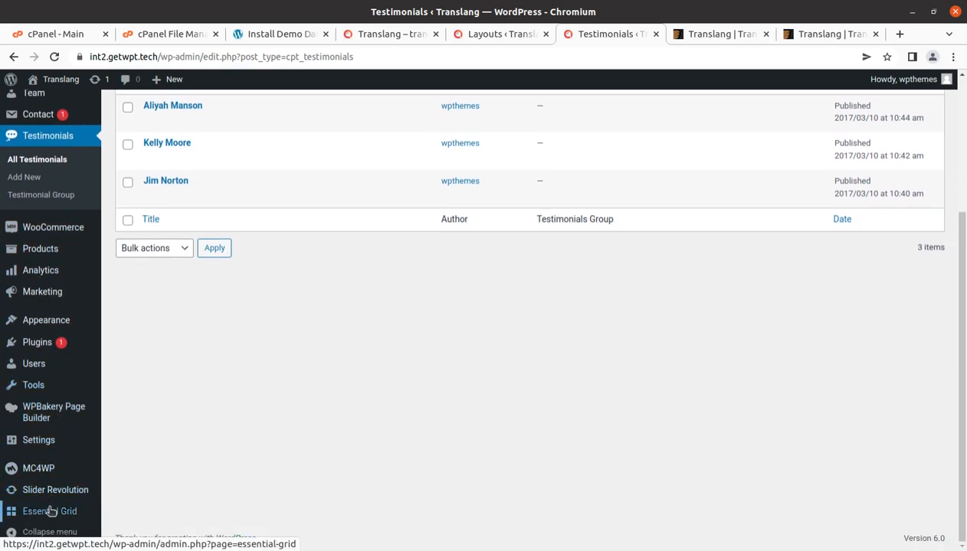
{"action": "mouse_move", "coordinate": [47, 331]}
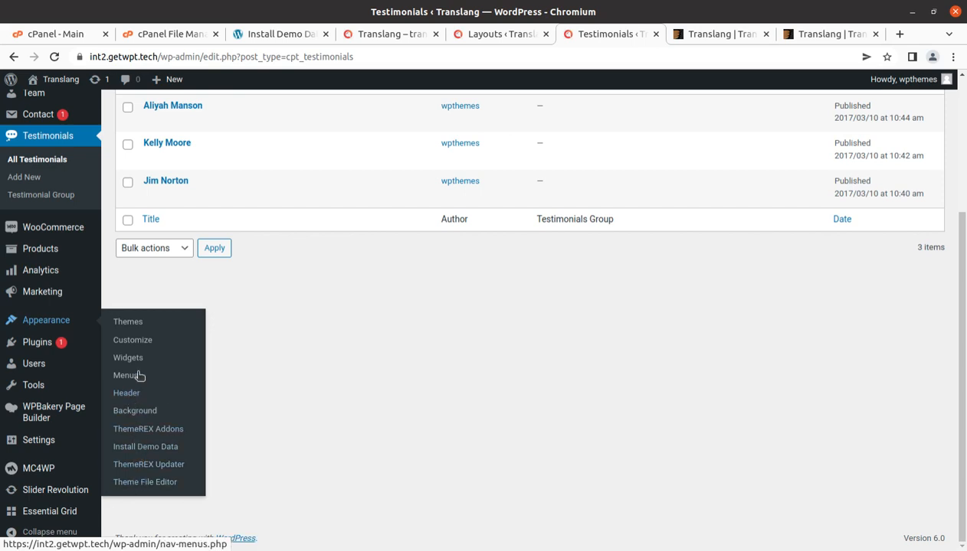
{"action": "left_click", "coordinate": [132, 343]}
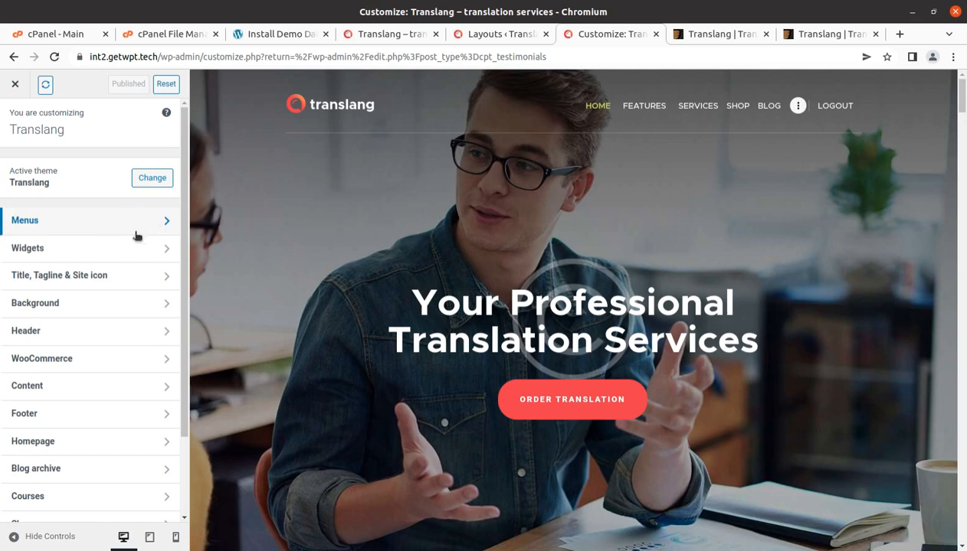
- Review the Menus, Widgets, and Title, Tagline & Site icon sections of the Customizer, returning to the section overview
{"action": "left_click", "coordinate": [127, 228]}
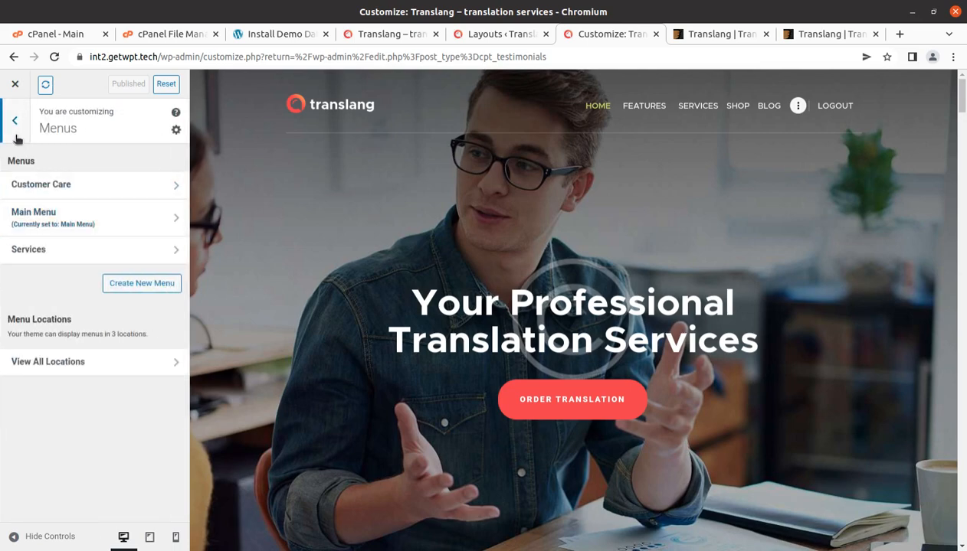
{"action": "left_click", "coordinate": [16, 132]}
{"action": "left_click", "coordinate": [66, 256]}
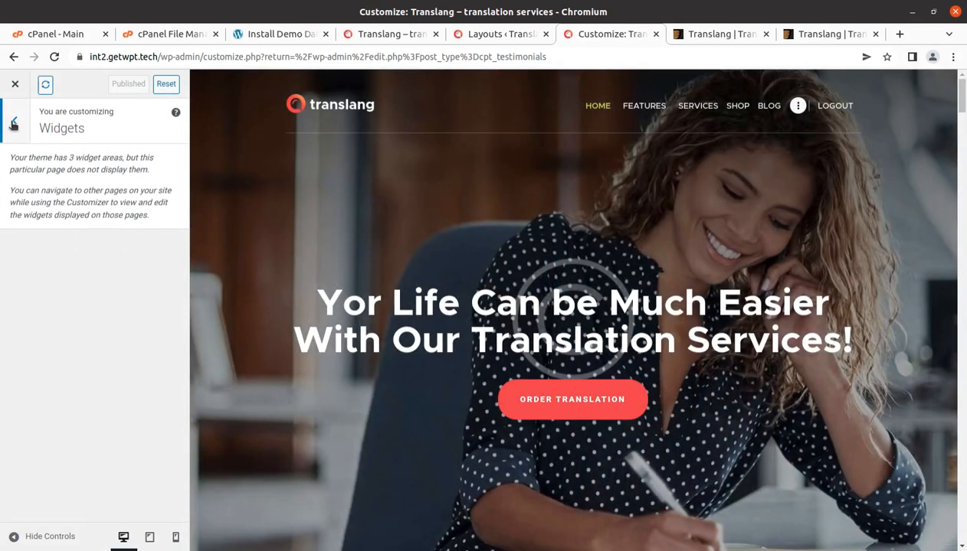
{"action": "left_click", "coordinate": [14, 126]}
{"action": "left_click", "coordinate": [74, 282]}
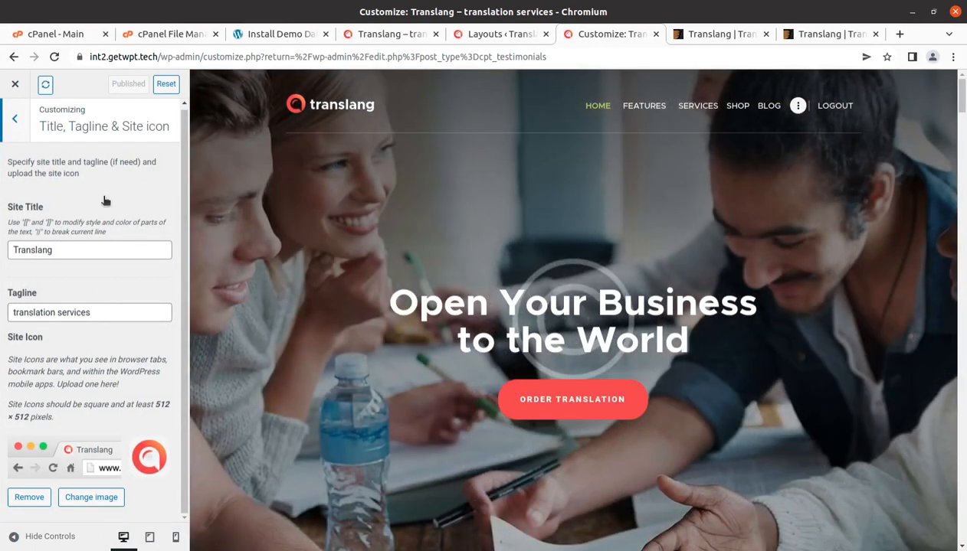
{"action": "left_click", "coordinate": [16, 121]}
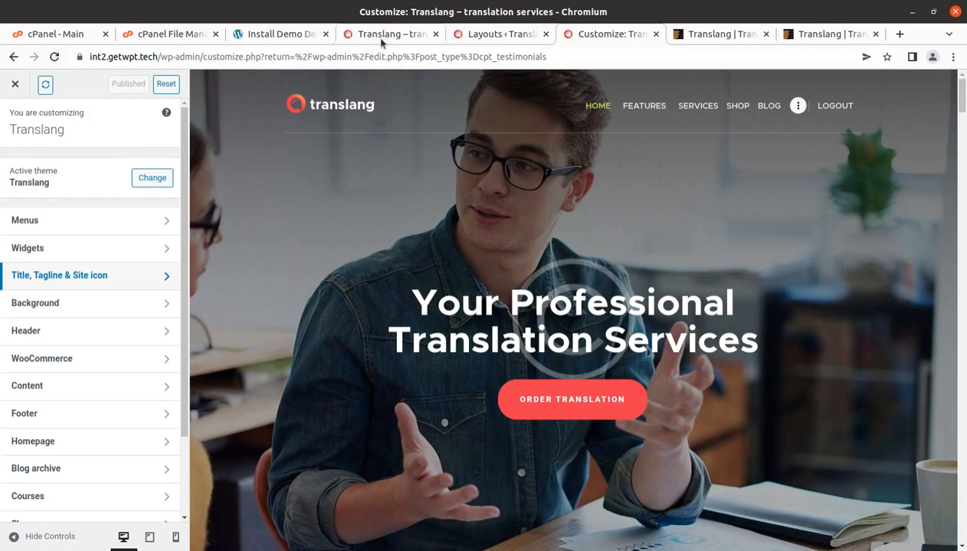
- Switch to the site's front page, go to its admin dashboard and open the list of all layouts
{"action": "left_click", "coordinate": [370, 35]}
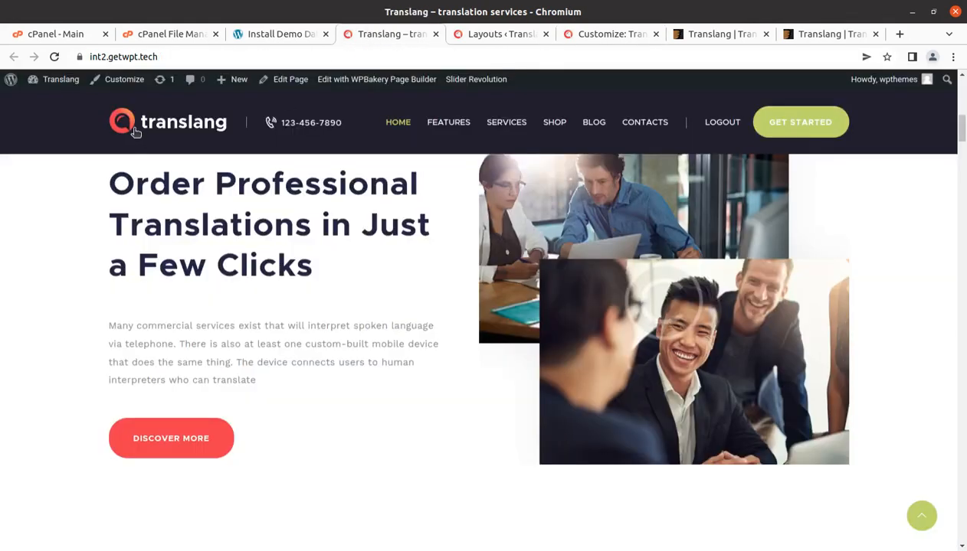
{"action": "mouse_move", "coordinate": [58, 81]}
{"action": "left_click", "coordinate": [55, 105]}
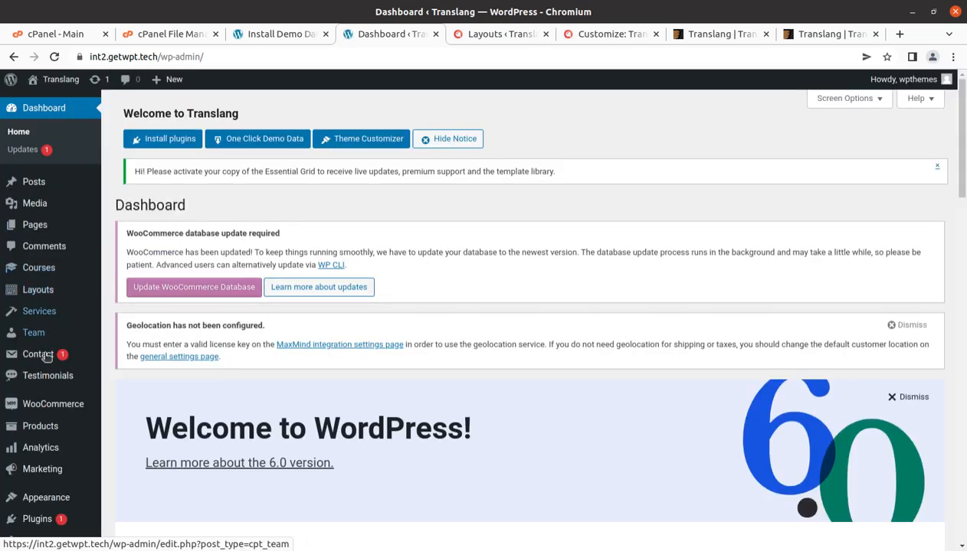
{"action": "mouse_move", "coordinate": [37, 295]}
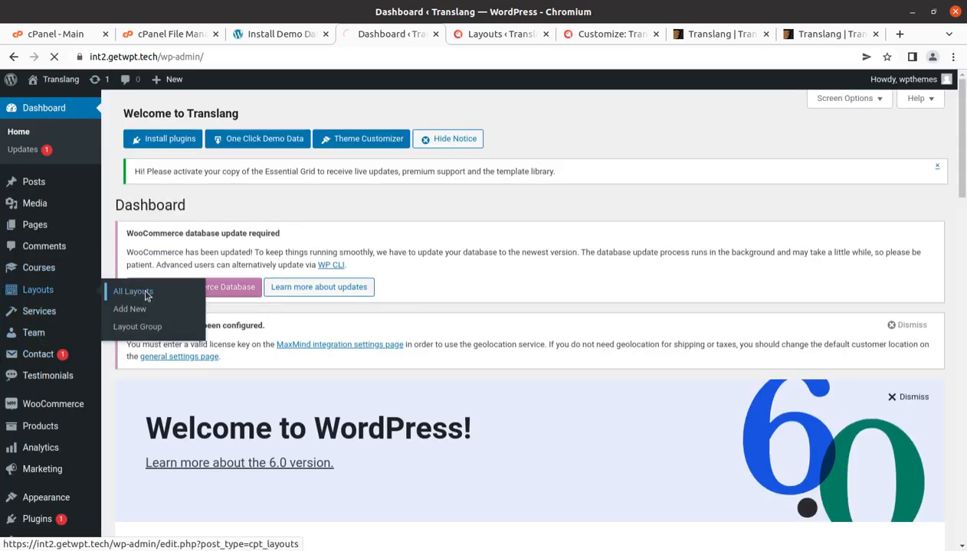
- Open the Header Simple layout with WPBakery Page Builder and switch it to the backend editor
{"action": "scroll", "coordinate": [210, 364], "scroll_direction": "down", "scroll_amount": 5}
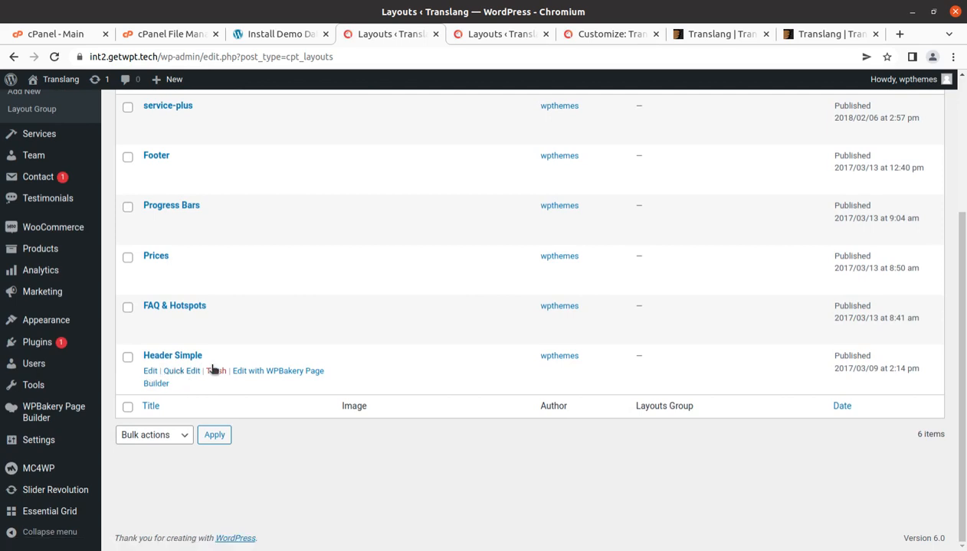
{"action": "left_click", "coordinate": [261, 373]}
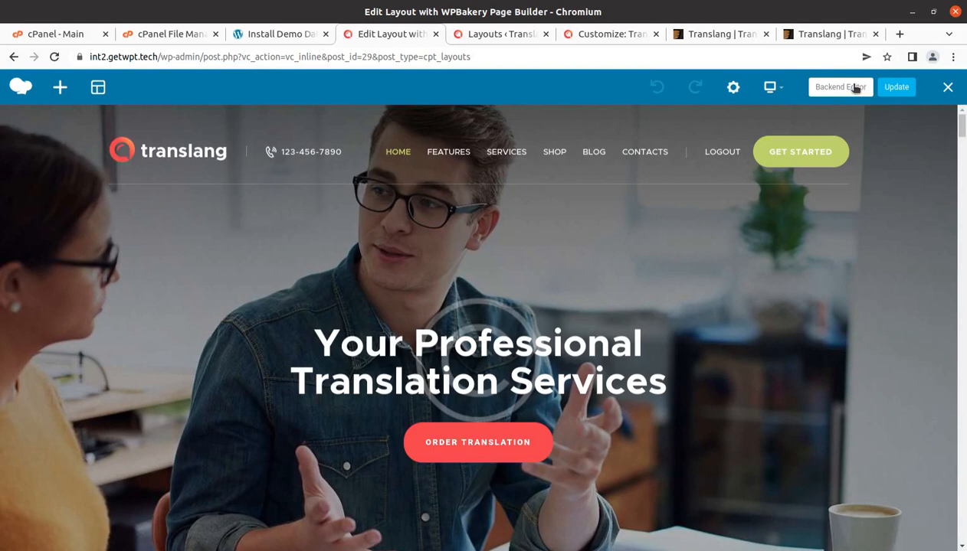
{"action": "left_click", "coordinate": [851, 88]}
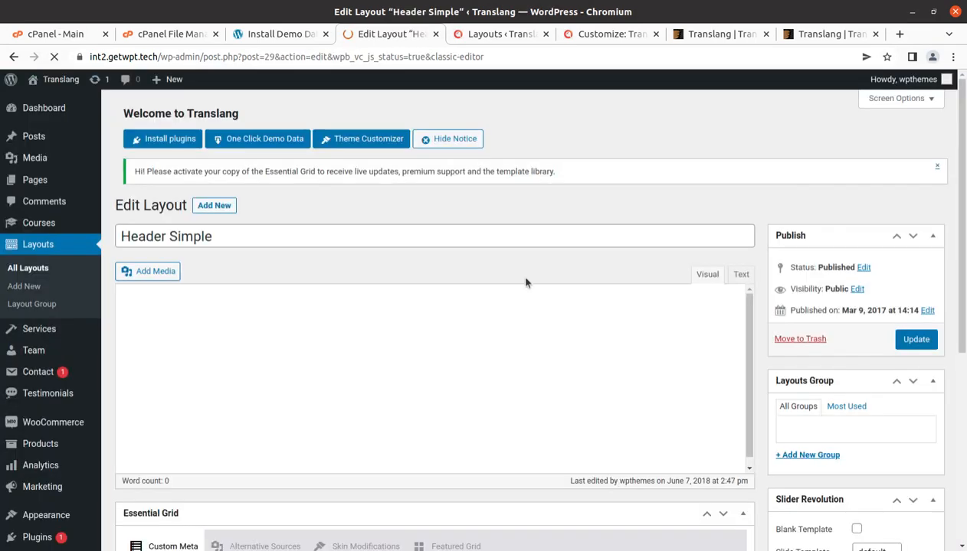
{"action": "scroll", "coordinate": [278, 403], "scroll_direction": "down", "scroll_amount": 4}
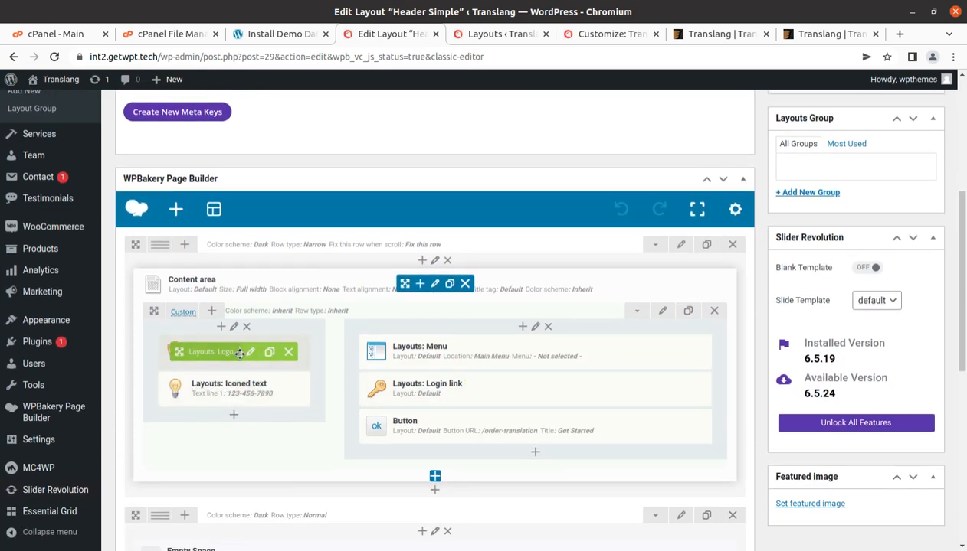
- Review the Logo element's settings in the Header Simple layout, close them without saving and examine the remaining rows
{"action": "left_click", "coordinate": [252, 352]}
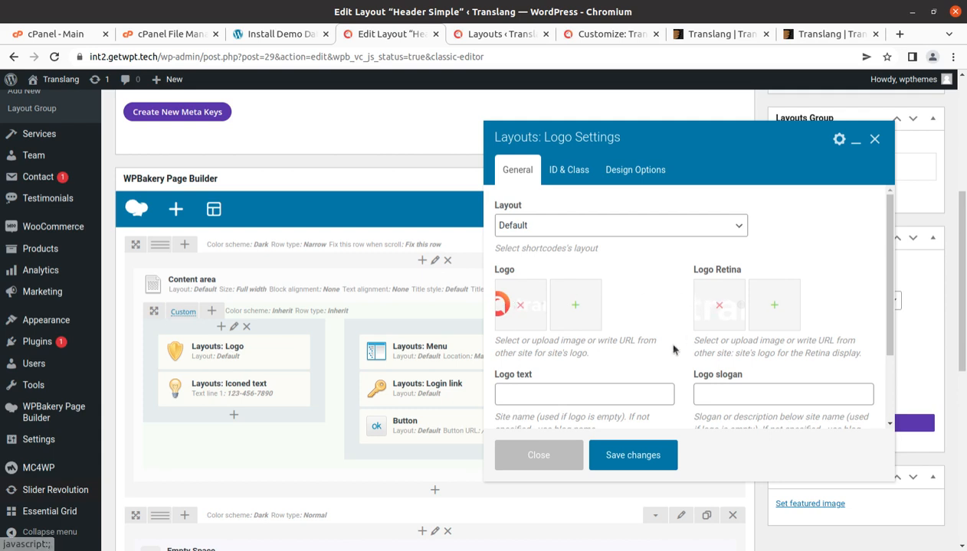
{"action": "scroll", "coordinate": [674, 349], "scroll_direction": "down", "scroll_amount": 4}
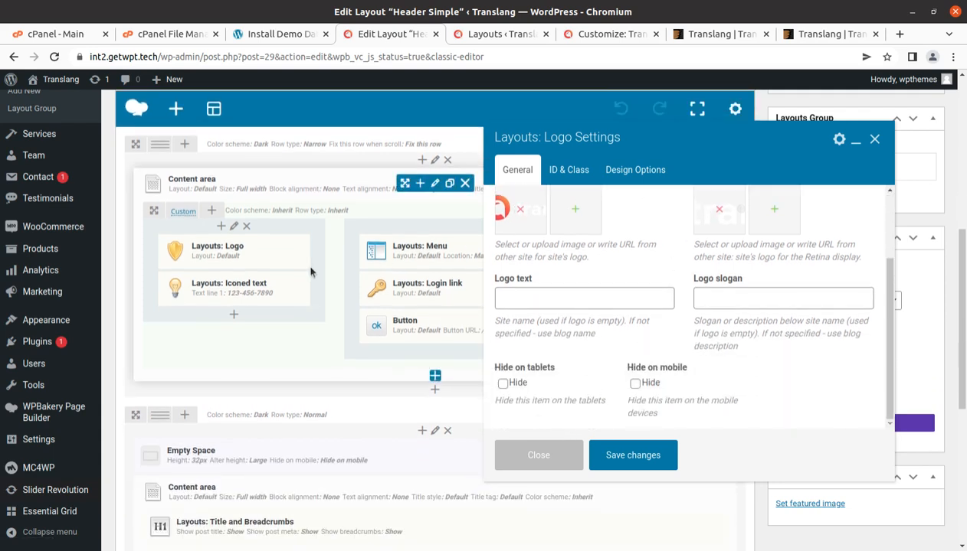
{"action": "left_click", "coordinate": [539, 457]}
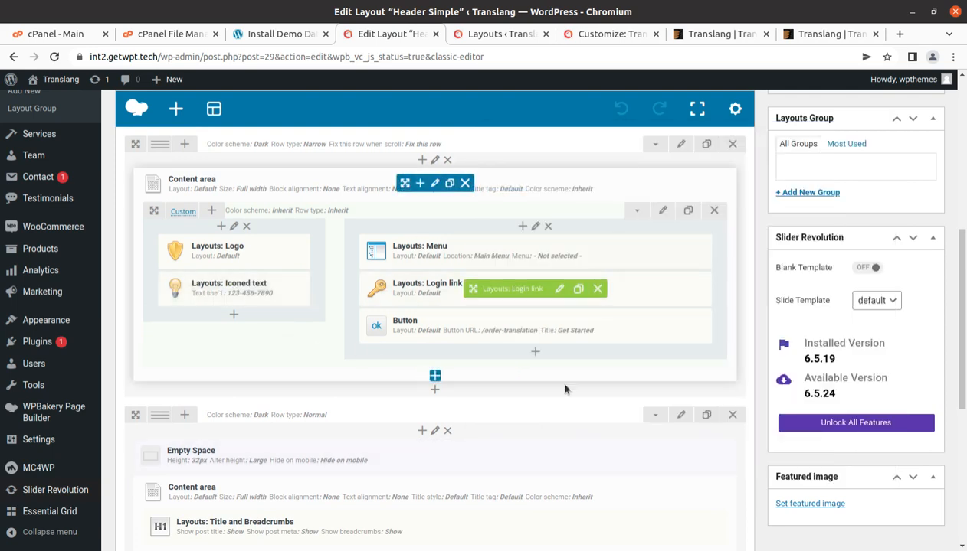
{"action": "scroll", "coordinate": [363, 434], "scroll_direction": "down", "scroll_amount": 3}
{"action": "mouse_move", "coordinate": [153, 329]}
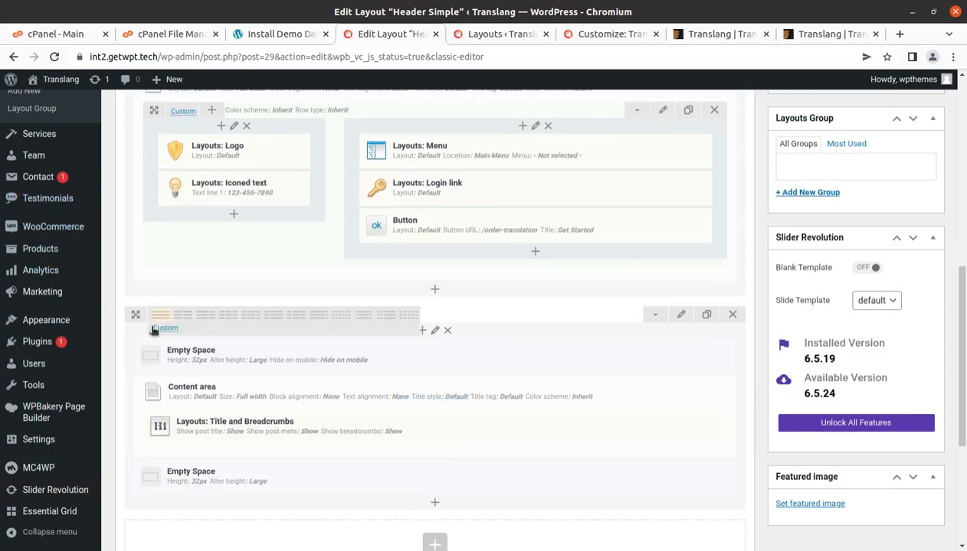
- Return to the open Customizer and review the Background section's image and color options
{"action": "left_click", "coordinate": [277, 35]}
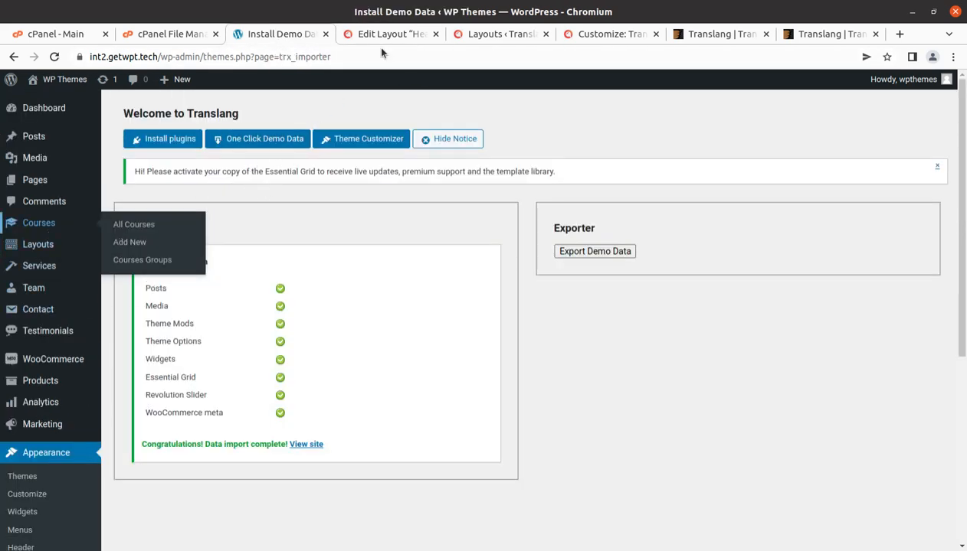
{"action": "left_click", "coordinate": [585, 35]}
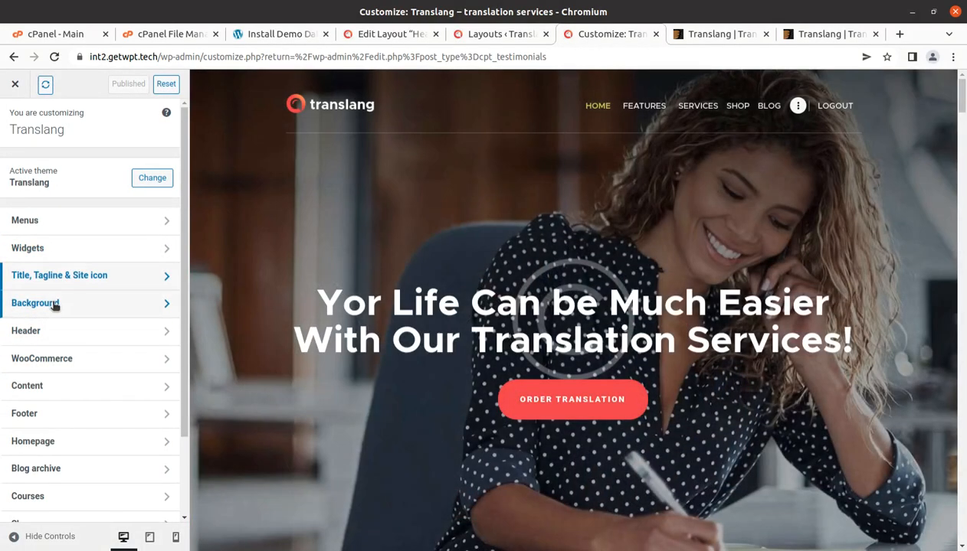
{"action": "left_click", "coordinate": [54, 305]}
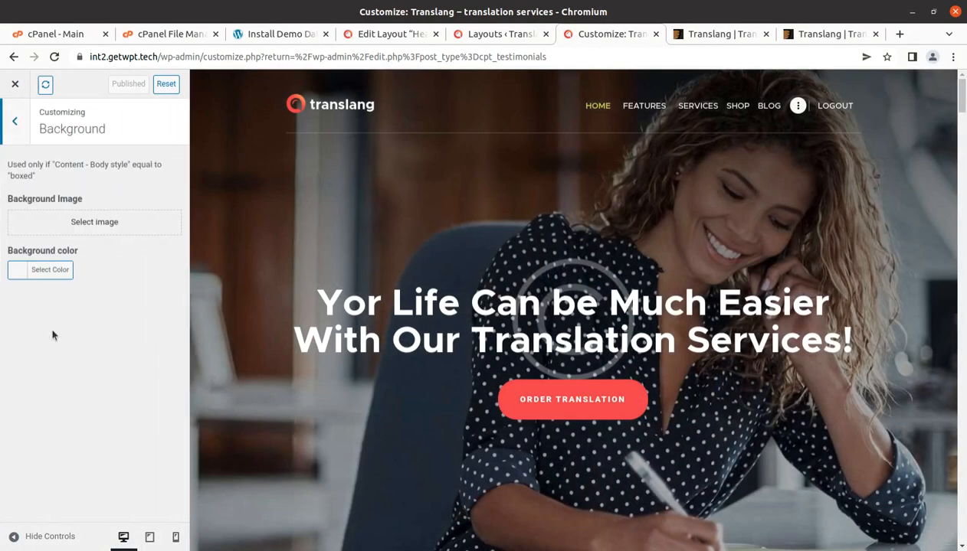
{"action": "left_click", "coordinate": [16, 125]}
- Open the Customizer's Header section and look through its video, image, style, color scheme and menu settings
{"action": "left_click", "coordinate": [51, 340]}
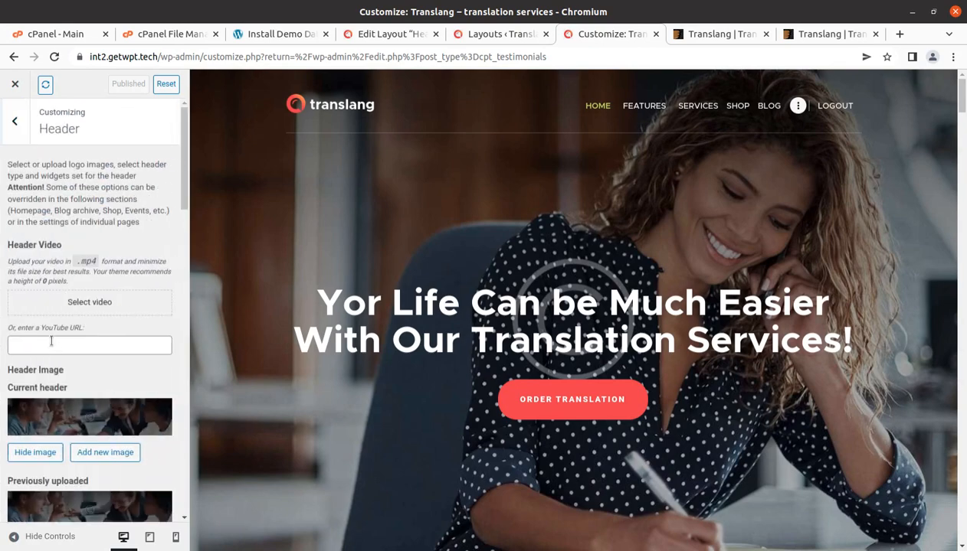
{"action": "scroll", "coordinate": [83, 326], "scroll_direction": "down", "scroll_amount": 5}
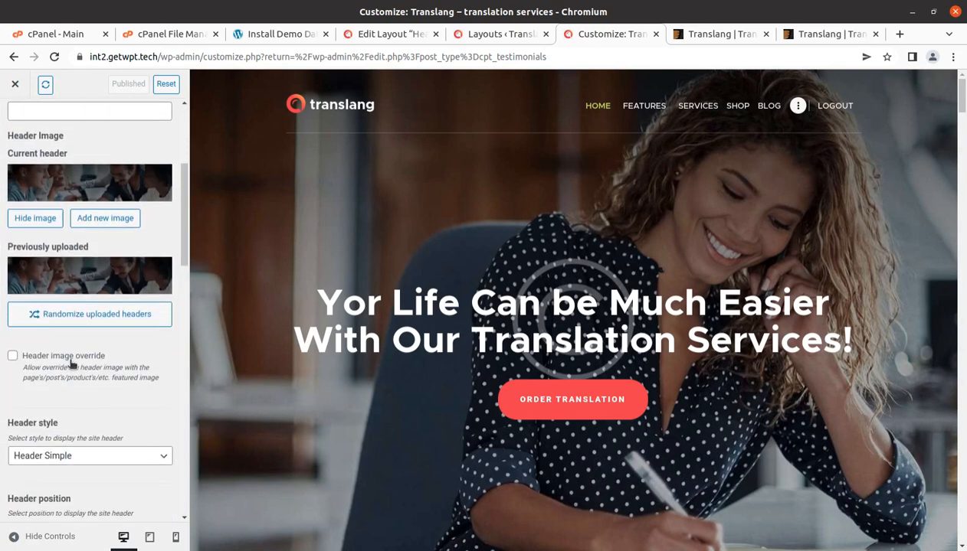
{"action": "scroll", "coordinate": [70, 367], "scroll_direction": "down", "scroll_amount": 7}
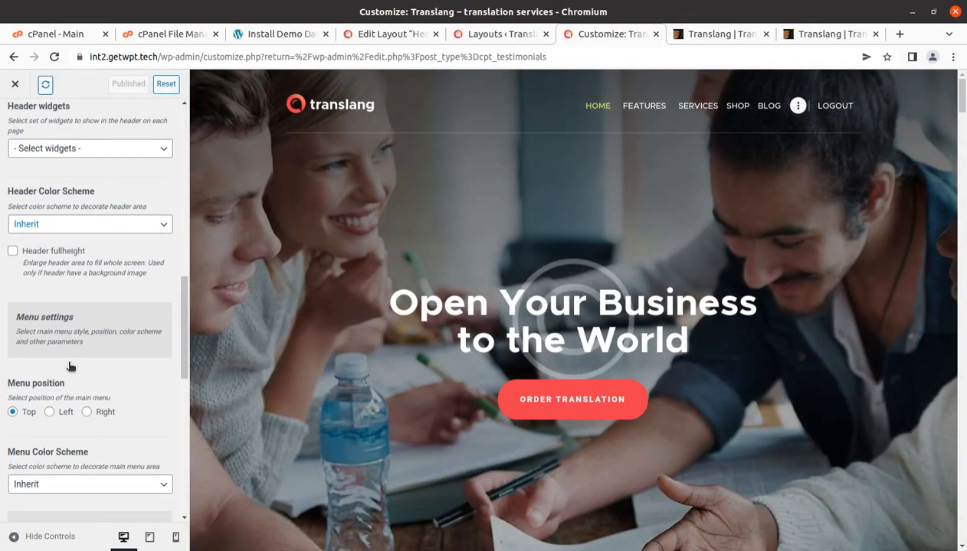
- Review the logo settings in the Customizer's Header section, including the Retina, inverse and side logos, and leave the section
{"action": "scroll", "coordinate": [68, 367], "scroll_direction": "down", "scroll_amount": 3}
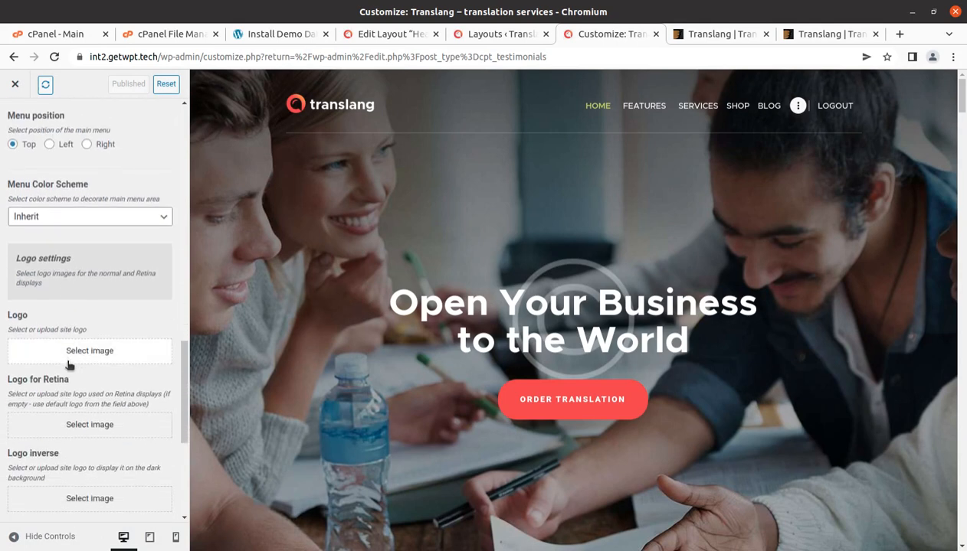
{"action": "scroll", "coordinate": [83, 358], "scroll_direction": "down", "scroll_amount": 3}
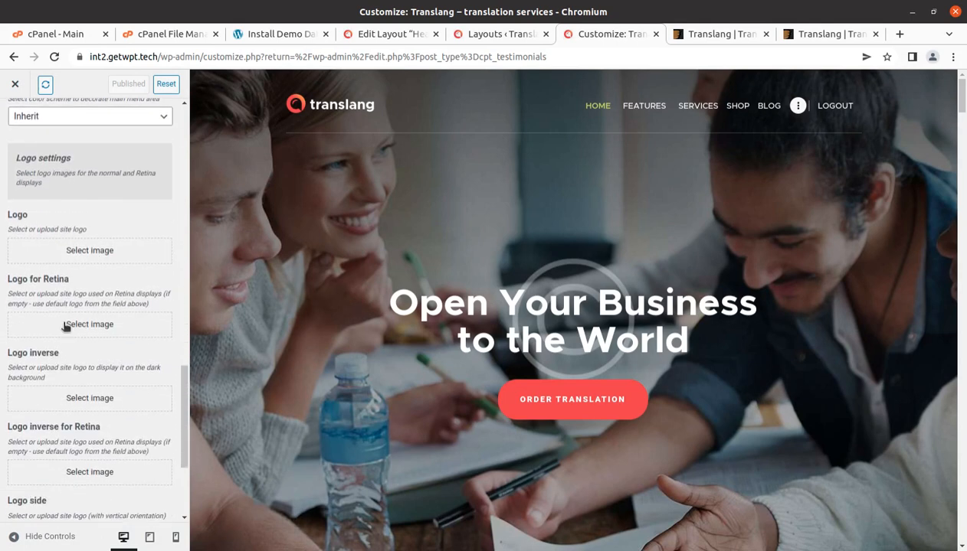
{"action": "scroll", "coordinate": [75, 314], "scroll_direction": "down", "scroll_amount": 3}
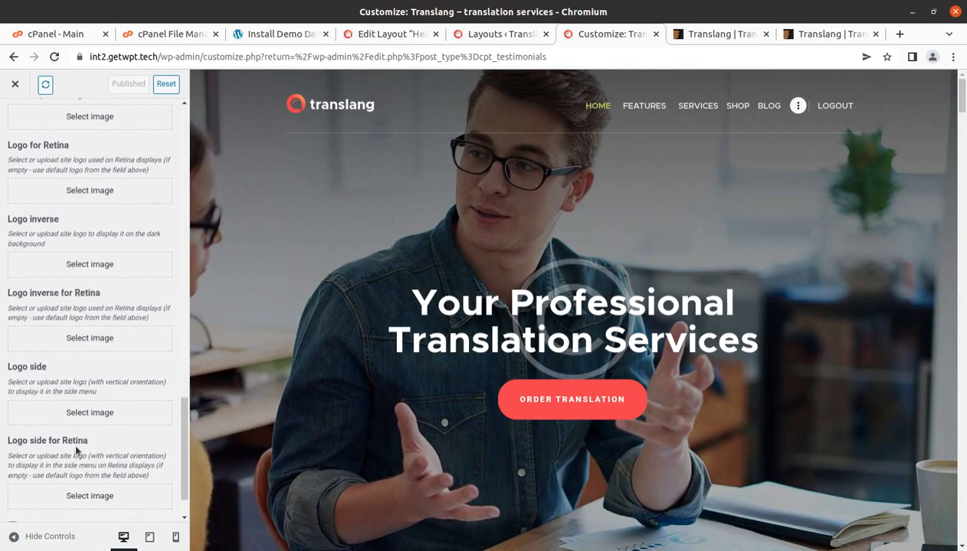
{"action": "scroll", "coordinate": [89, 408], "scroll_direction": "down", "scroll_amount": 2}
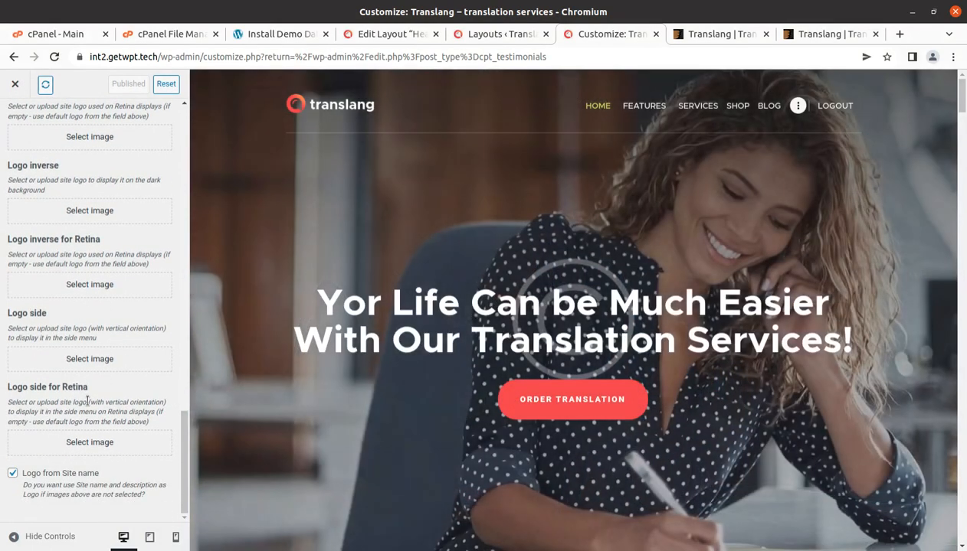
{"action": "scroll", "coordinate": [88, 401], "scroll_direction": "up", "scroll_amount": 10}
{"action": "scroll", "coordinate": [81, 329], "scroll_direction": "down", "scroll_amount": 10}
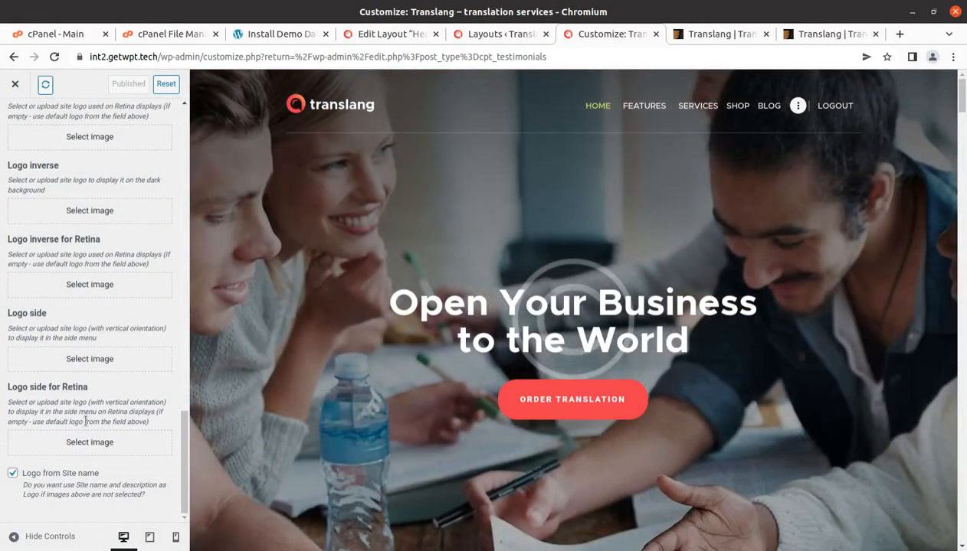
{"action": "scroll", "coordinate": [76, 360], "scroll_direction": "up", "scroll_amount": 12}
{"action": "scroll", "coordinate": [76, 360], "scroll_direction": "up", "scroll_amount": 5}
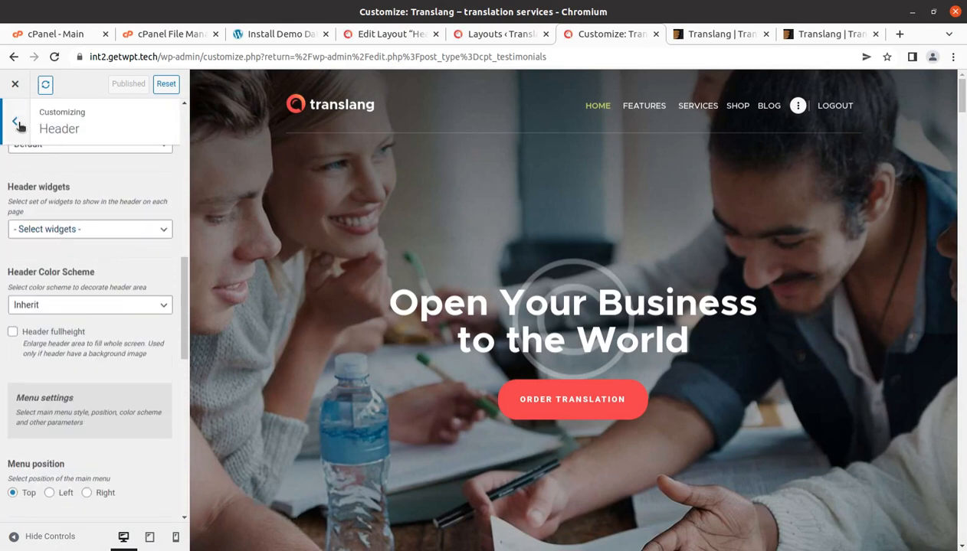
{"action": "left_click", "coordinate": [20, 126]}
- Look briefly through the Customizer's WooCommerce, Footer, Homepage and Courses sections
{"action": "left_click", "coordinate": [52, 366]}
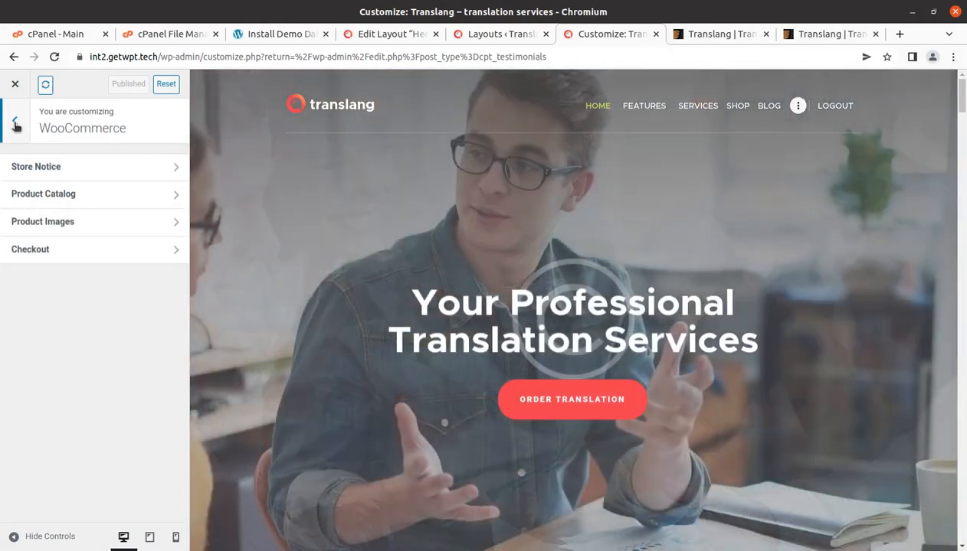
{"action": "left_click", "coordinate": [19, 127]}
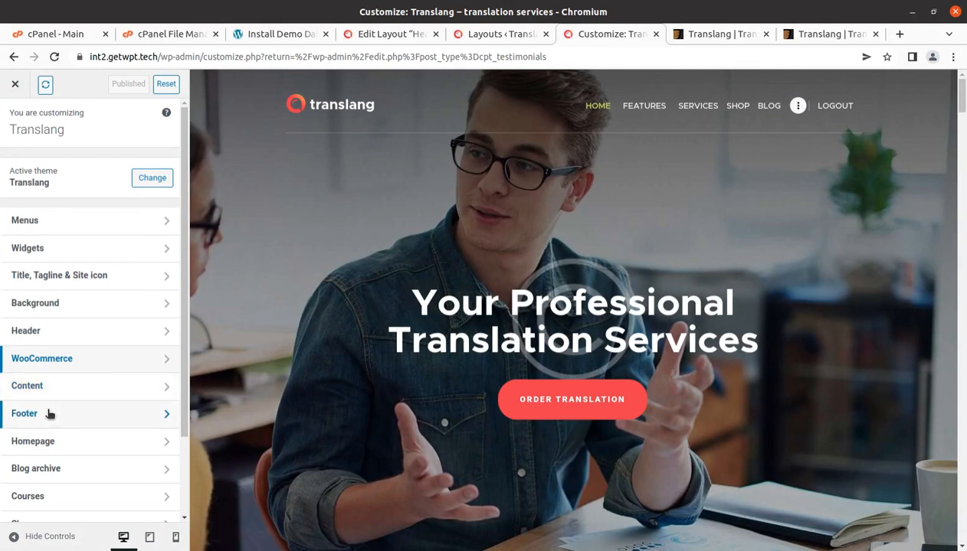
{"action": "left_click", "coordinate": [49, 415]}
{"action": "left_click", "coordinate": [12, 123]}
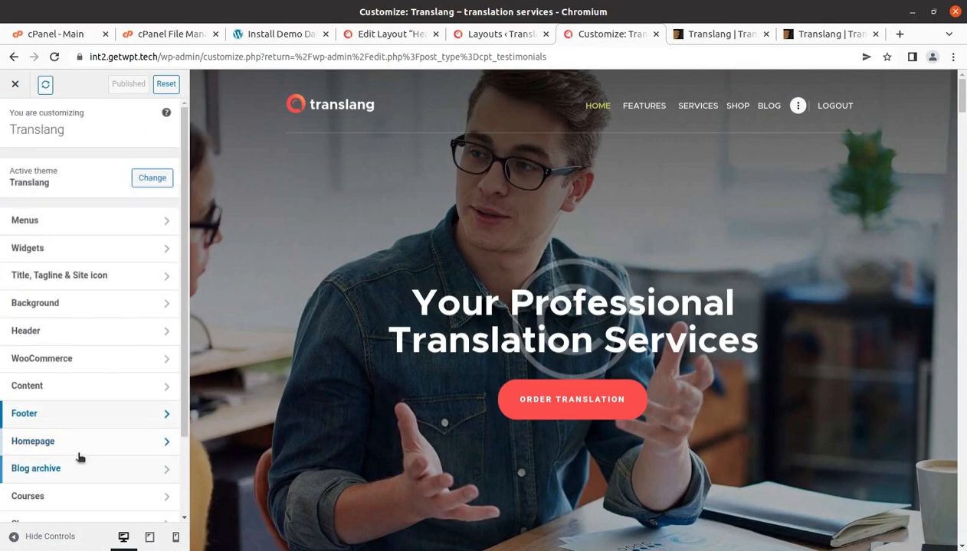
{"action": "left_click", "coordinate": [77, 449]}
{"action": "left_click", "coordinate": [18, 128]}
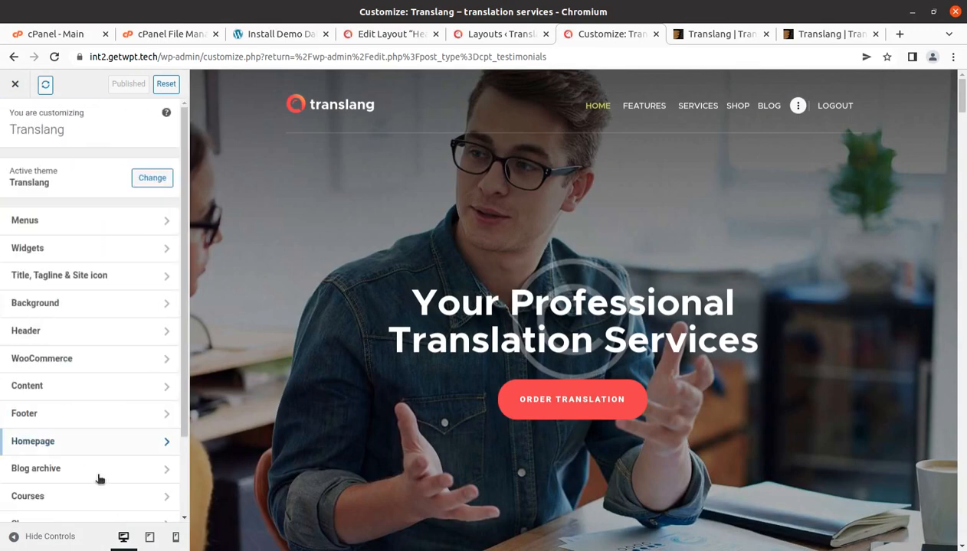
{"action": "scroll", "coordinate": [97, 479], "scroll_direction": "down", "scroll_amount": 3}
{"action": "left_click", "coordinate": [81, 402]}
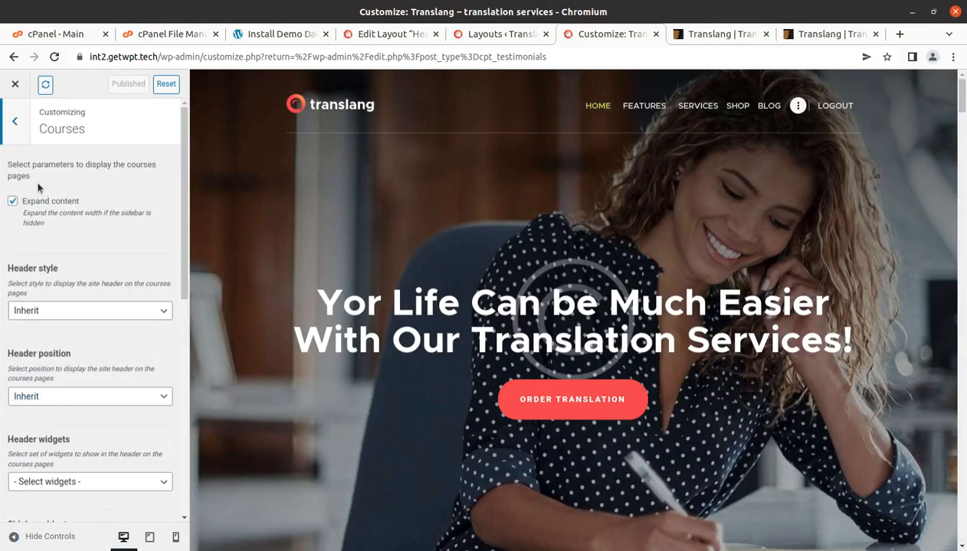
{"action": "left_click", "coordinate": [16, 138]}
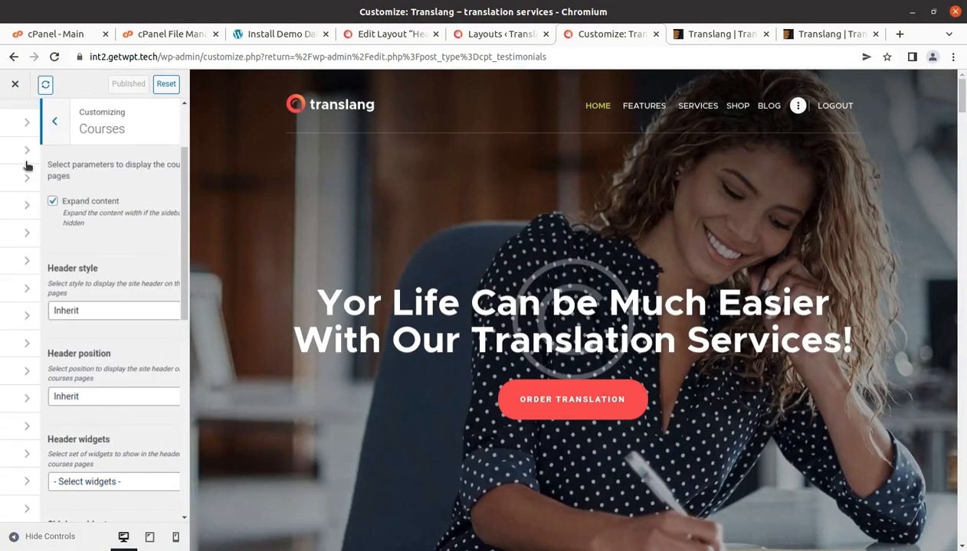
- Examine the Color scheme editor's colors for pages, alternative blocks, form fields and inverse blocks
{"action": "left_click", "coordinate": [80, 455]}
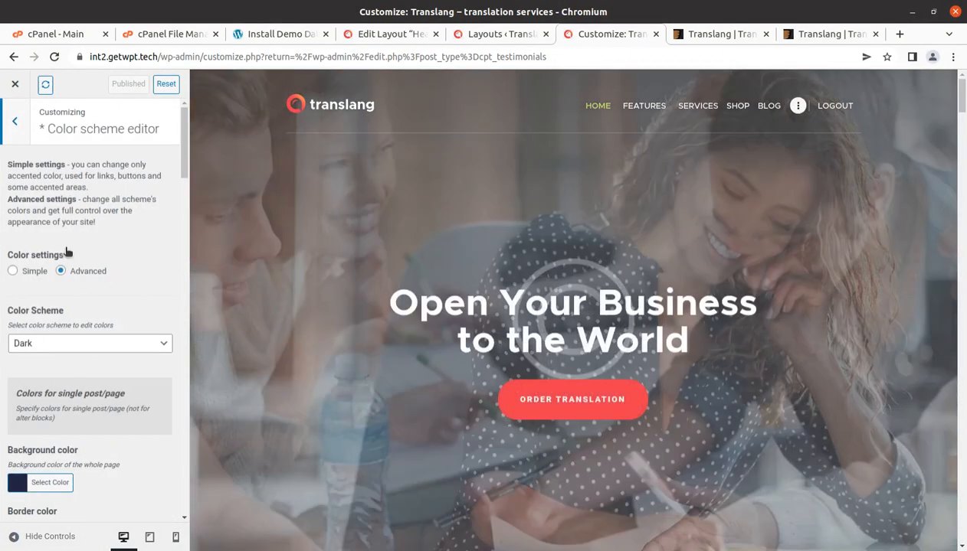
{"action": "scroll", "coordinate": [115, 452], "scroll_direction": "down", "scroll_amount": 7}
{"action": "scroll", "coordinate": [115, 458], "scroll_direction": "down", "scroll_amount": 10}
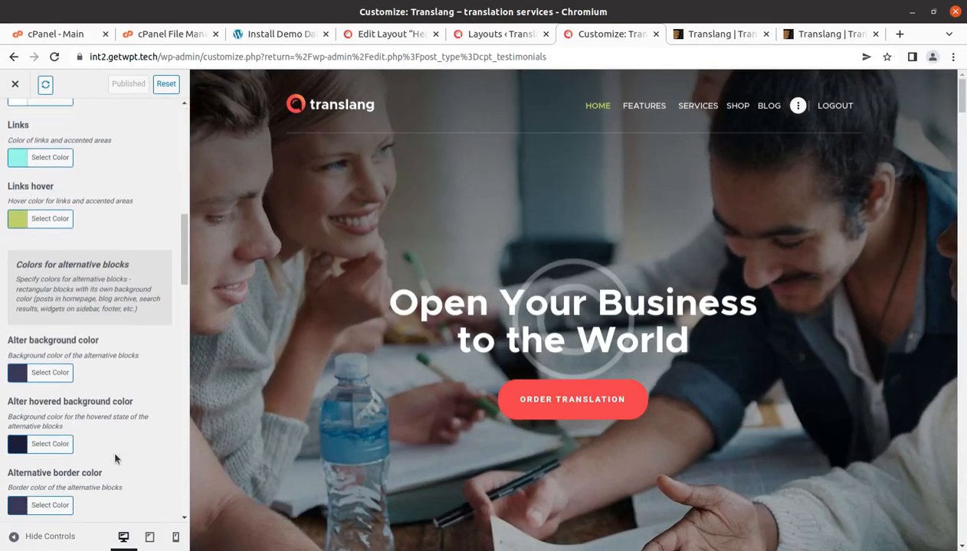
{"action": "scroll", "coordinate": [115, 458], "scroll_direction": "down", "scroll_amount": 8}
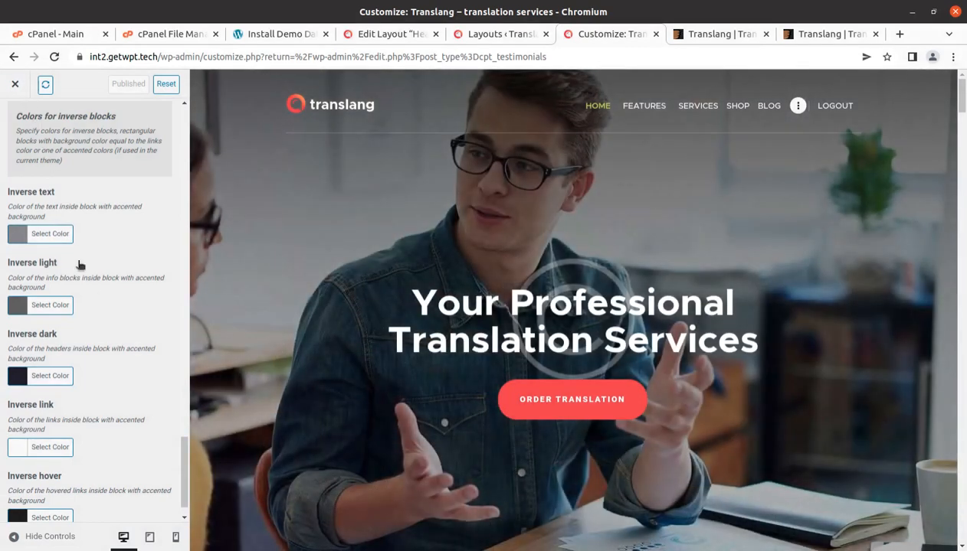
{"action": "scroll", "coordinate": [95, 311], "scroll_direction": "down", "scroll_amount": 1}
{"action": "scroll", "coordinate": [95, 310], "scroll_direction": "up", "scroll_amount": 12}
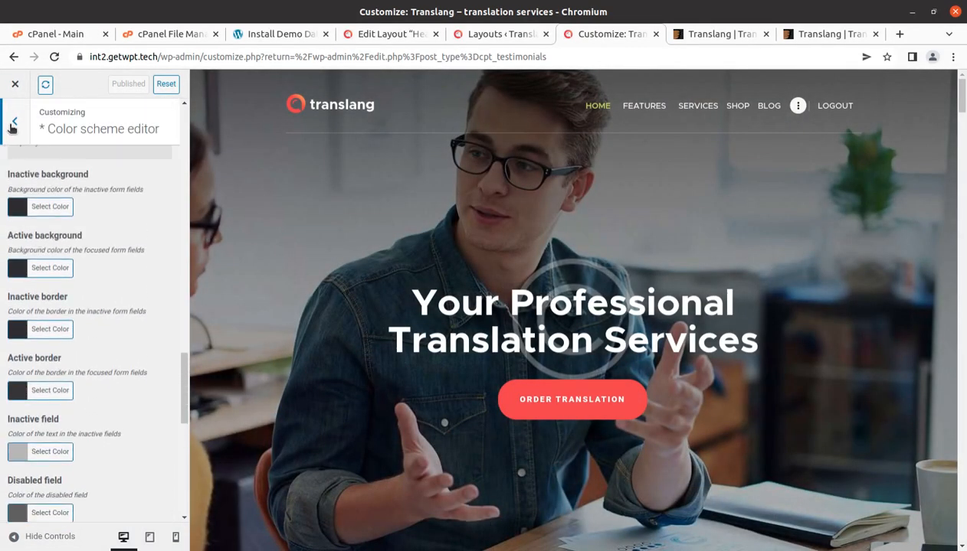
{"action": "left_click", "coordinate": [13, 124]}
- View the list of Fonts settings sections and exit the Customizer
{"action": "left_click", "coordinate": [93, 493]}
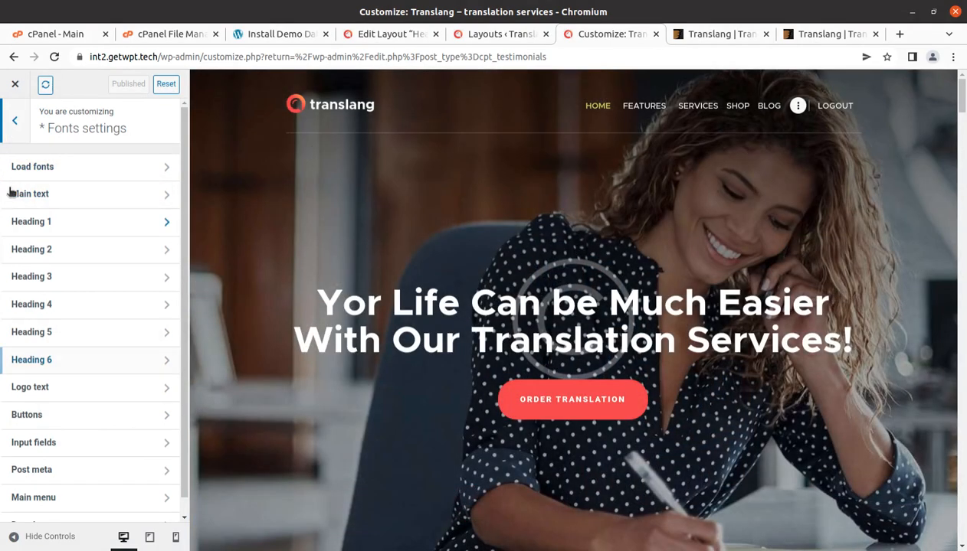
{"action": "left_click", "coordinate": [14, 124]}
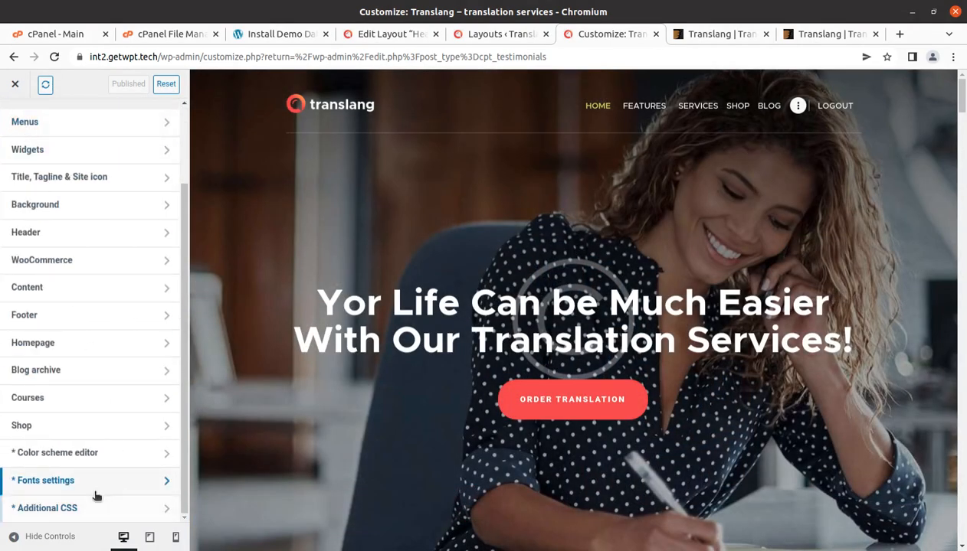
{"action": "scroll", "coordinate": [120, 434], "scroll_direction": "up", "scroll_amount": 1}
{"action": "scroll", "coordinate": [120, 434], "scroll_direction": "up", "scroll_amount": 2}
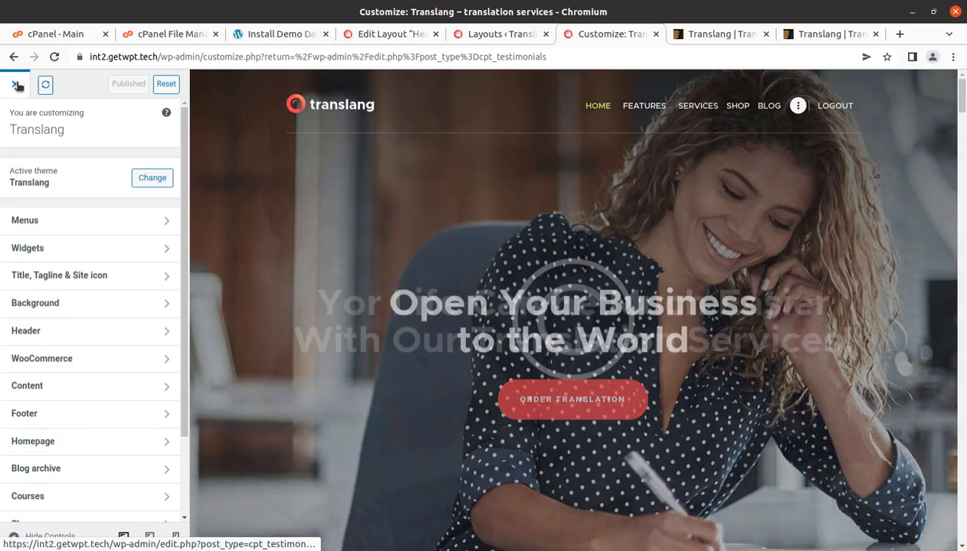
{"action": "left_click", "coordinate": [17, 85]}
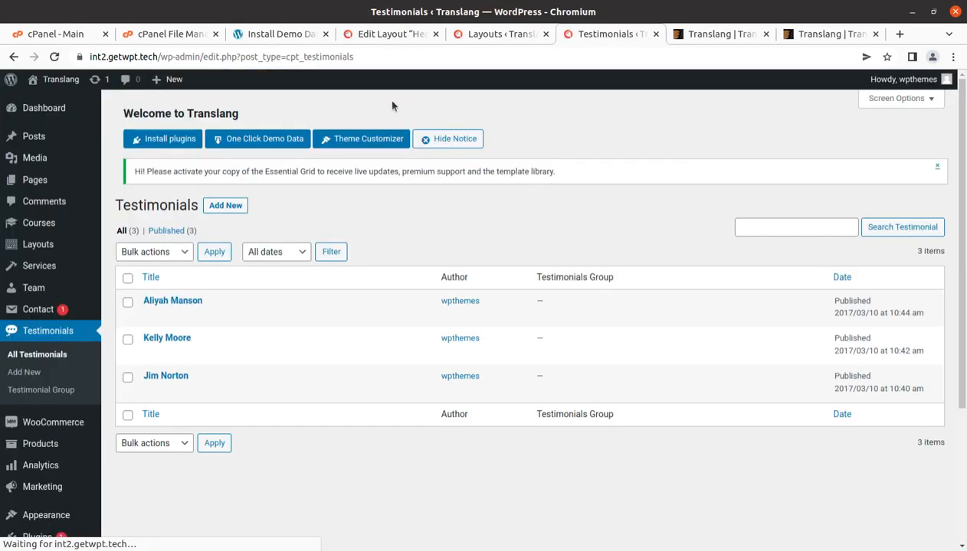
- Open the live site in a new tab and close the Testimonials, Layouts and Edit Layout tabs
{"action": "mouse_move", "coordinate": [61, 80]}
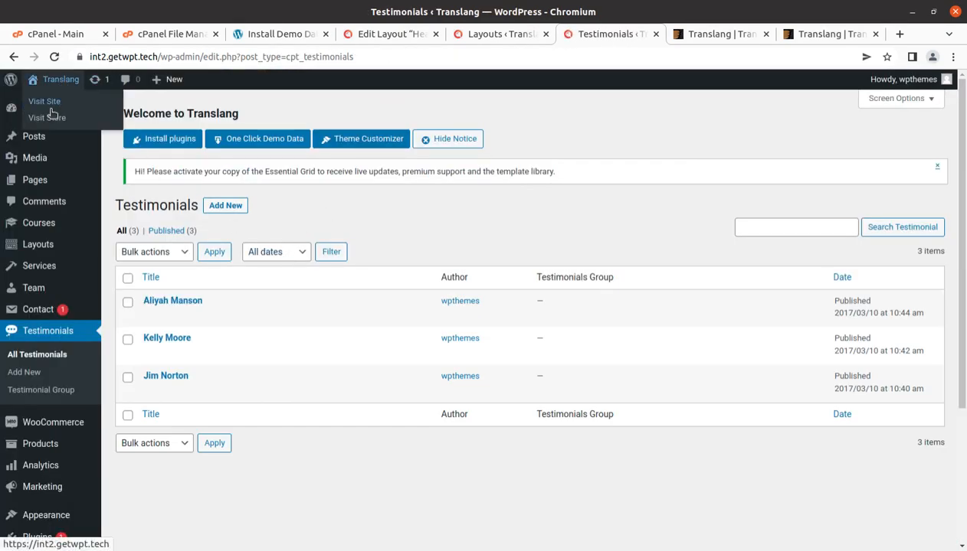
{"action": "middle_click", "coordinate": [48, 102]}
{"action": "left_click", "coordinate": [623, 37]}
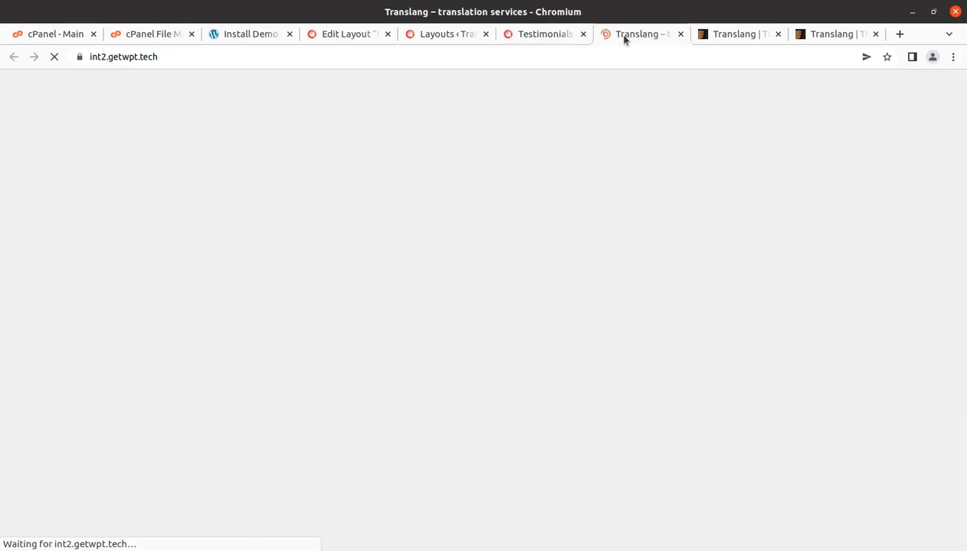
{"action": "left_click", "coordinate": [440, 36]}
{"action": "left_click", "coordinate": [486, 34]}
{"action": "left_click", "coordinate": [485, 34]}
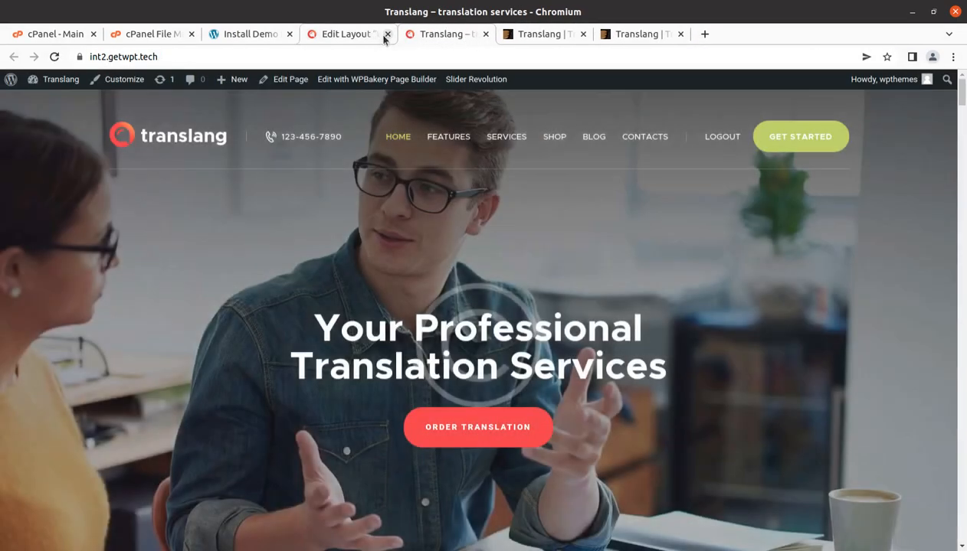
{"action": "left_click", "coordinate": [387, 34]}
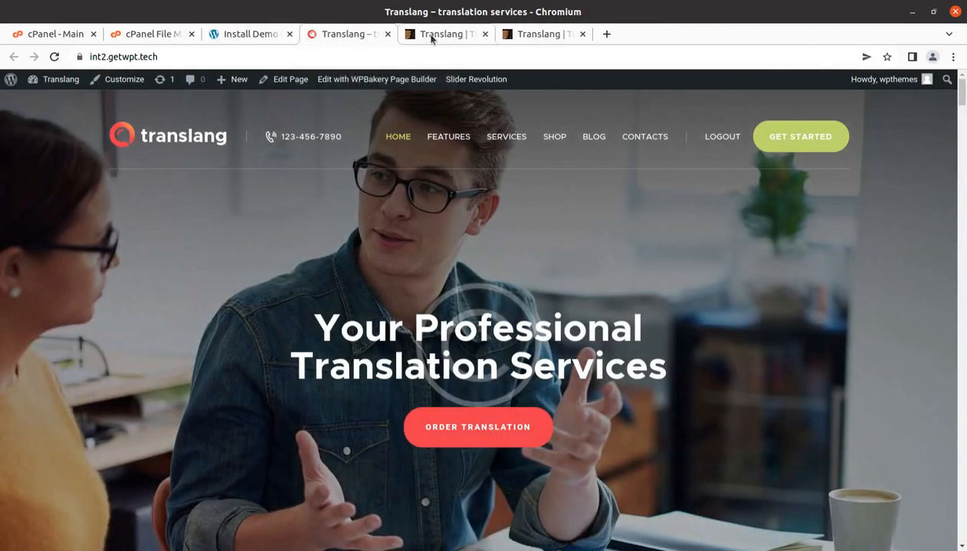
- Open the homepage in WPBakery Page Builder, switch to the backend editor and examine its first rows
{"action": "left_click", "coordinate": [391, 86]}
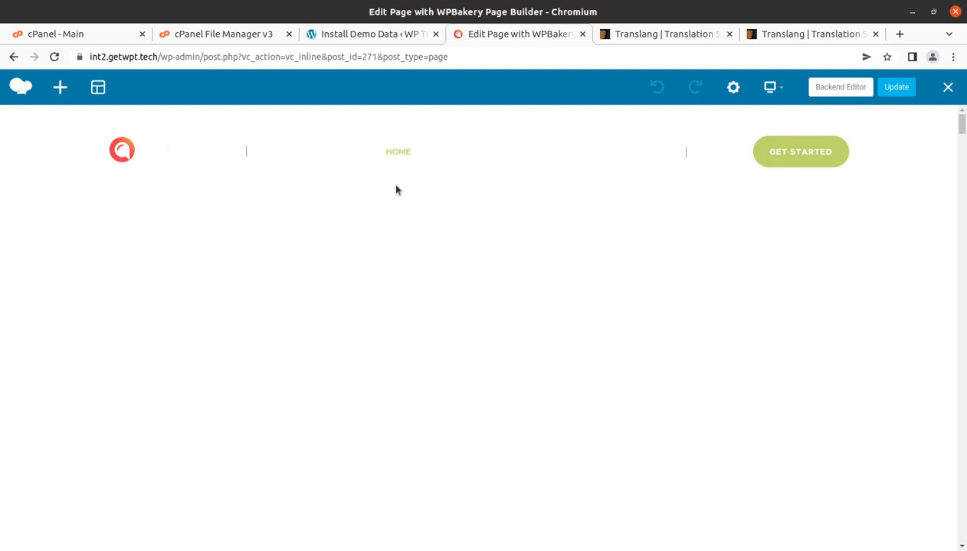
{"action": "left_click", "coordinate": [819, 89]}
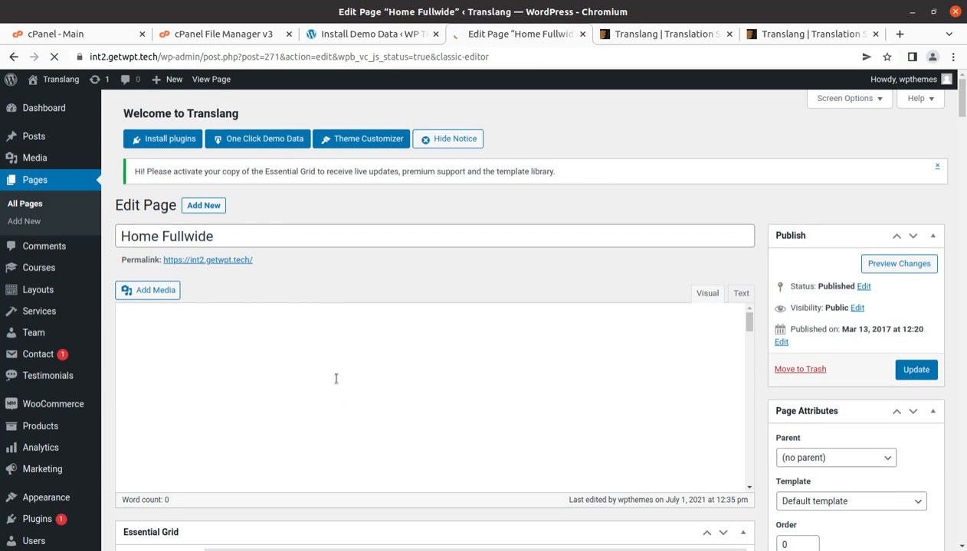
{"action": "scroll", "coordinate": [327, 367], "scroll_direction": "down", "scroll_amount": 4}
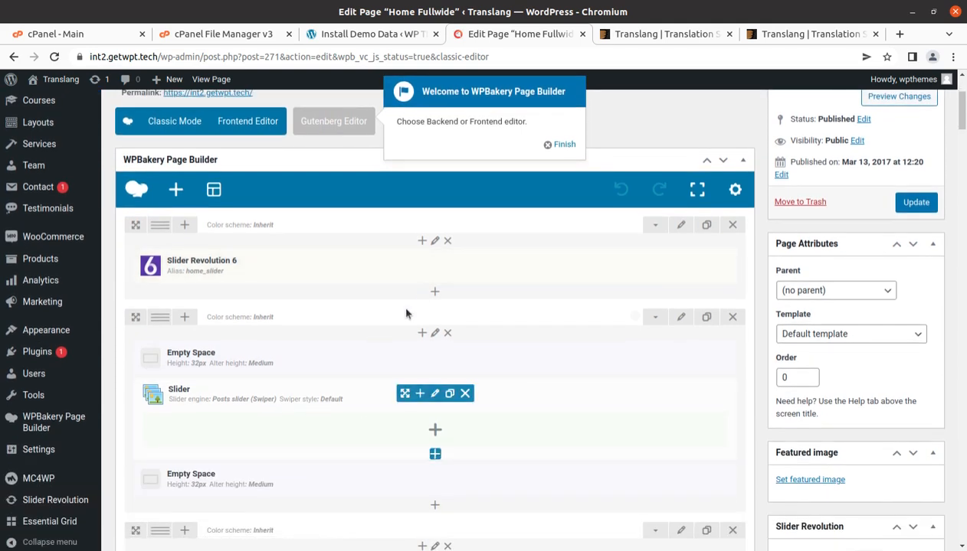
{"action": "mouse_move", "coordinate": [442, 272]}
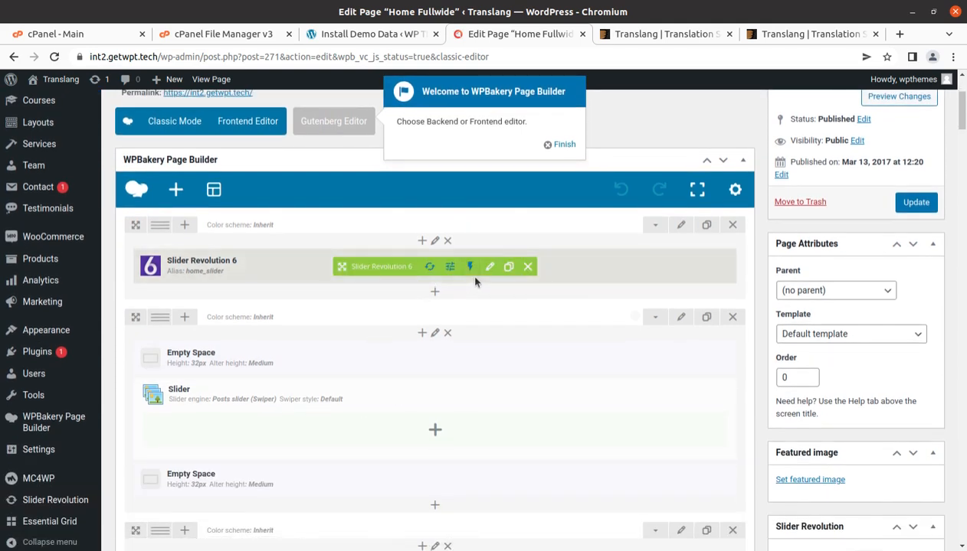
{"action": "scroll", "coordinate": [366, 357], "scroll_direction": "down", "scroll_amount": 1}
{"action": "scroll", "coordinate": [366, 357], "scroll_direction": "down", "scroll_amount": 1}
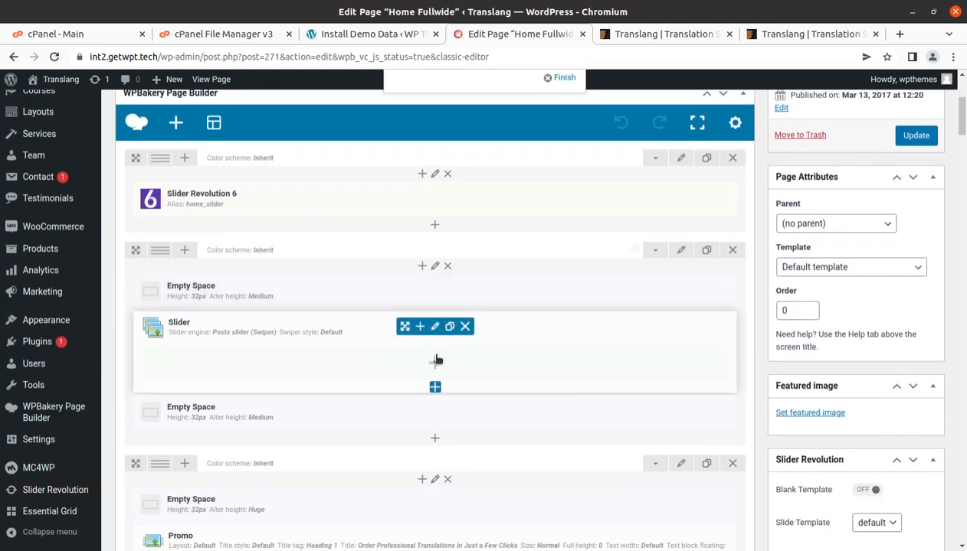
{"action": "scroll", "coordinate": [435, 360], "scroll_direction": "down", "scroll_amount": 1}
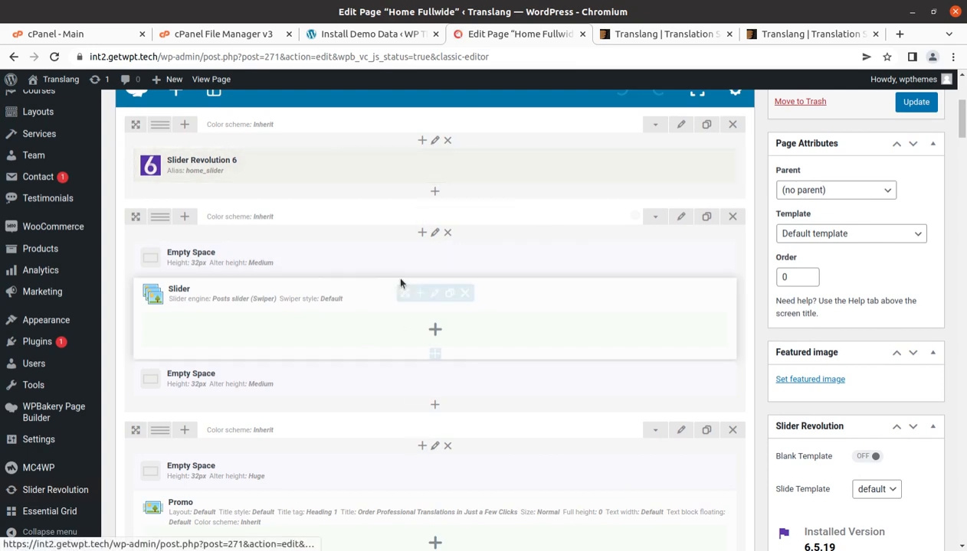
- Open the live homepage in another tab beside the page editor and look over its slider and logo row
{"action": "left_click", "coordinate": [642, 40]}
{"action": "left_click", "coordinate": [524, 39]}
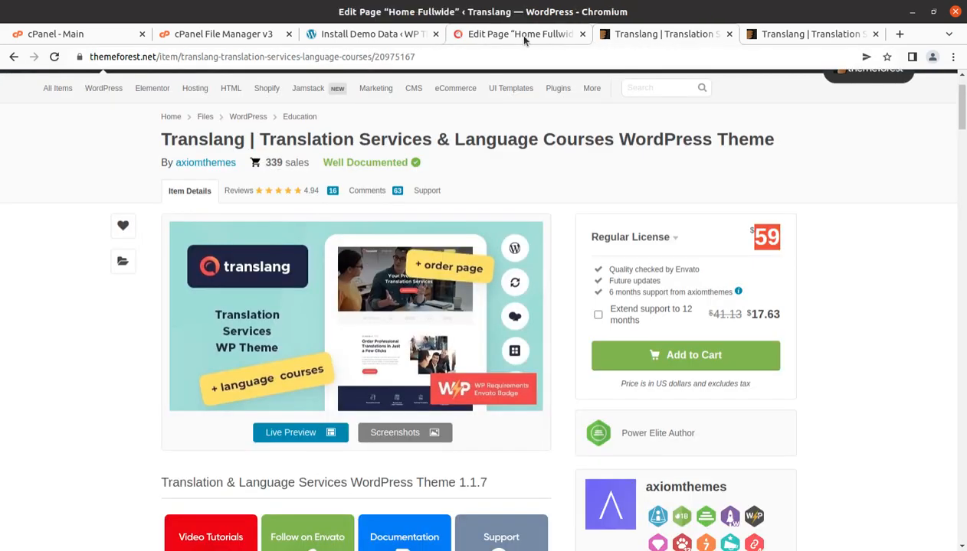
{"action": "middle_click", "coordinate": [46, 104]}
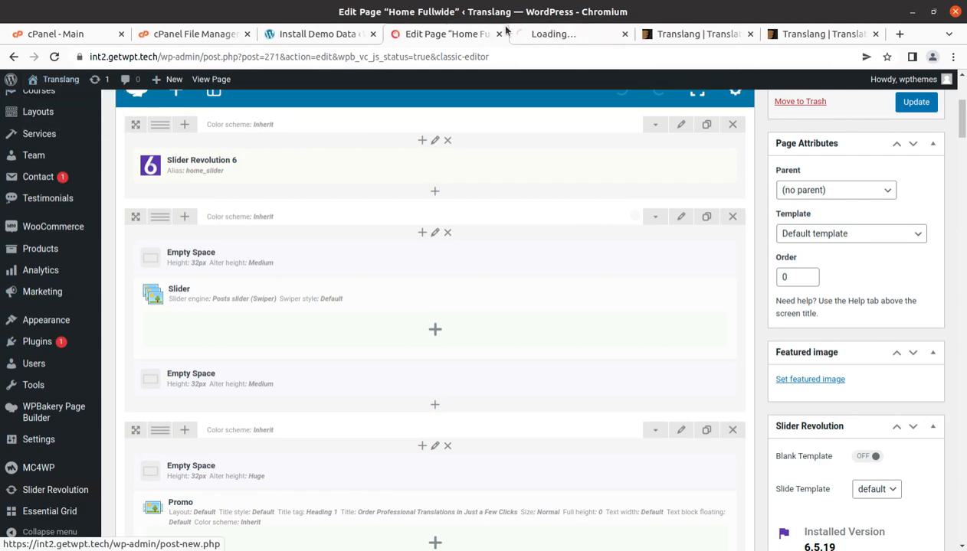
{"action": "left_click", "coordinate": [555, 34]}
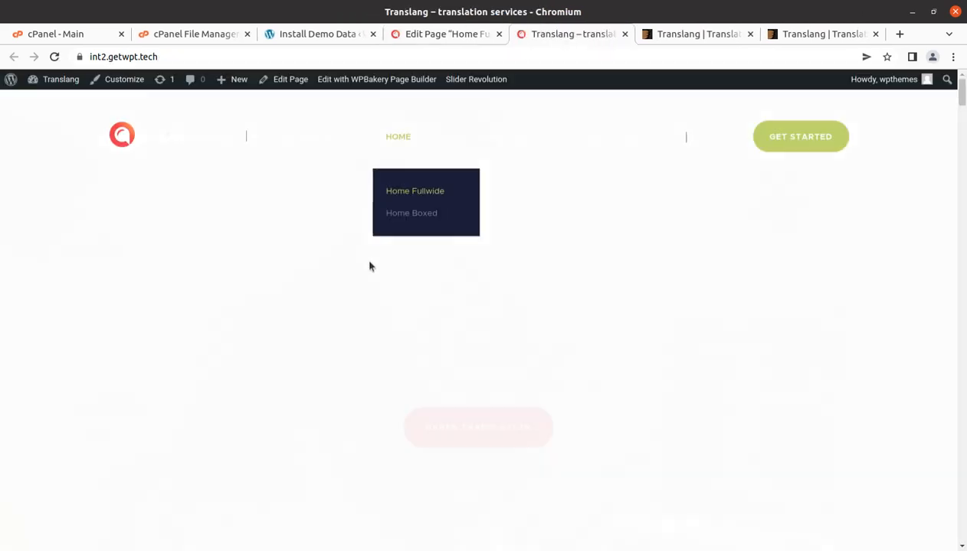
{"action": "scroll", "coordinate": [312, 268], "scroll_direction": "down", "scroll_amount": 2}
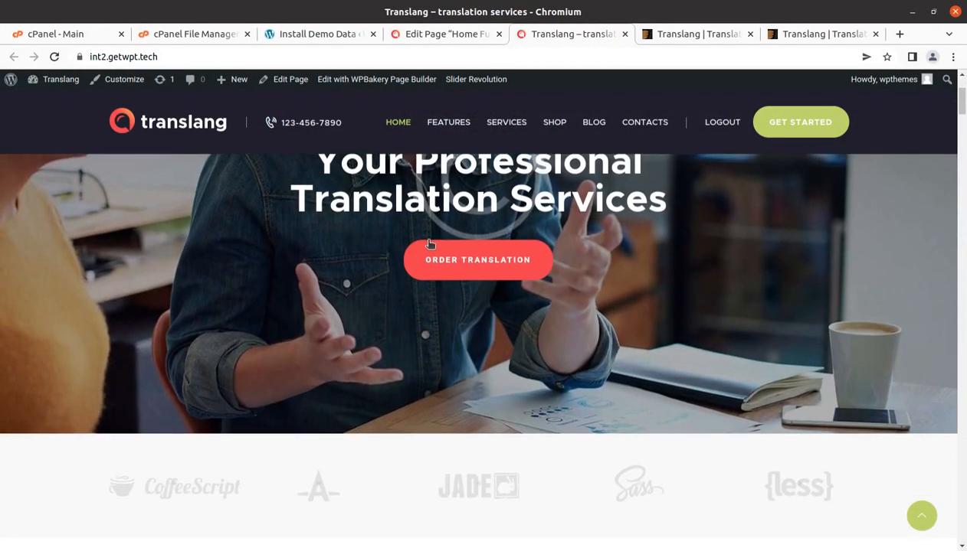
{"action": "scroll", "coordinate": [352, 243], "scroll_direction": "up", "scroll_amount": 2}
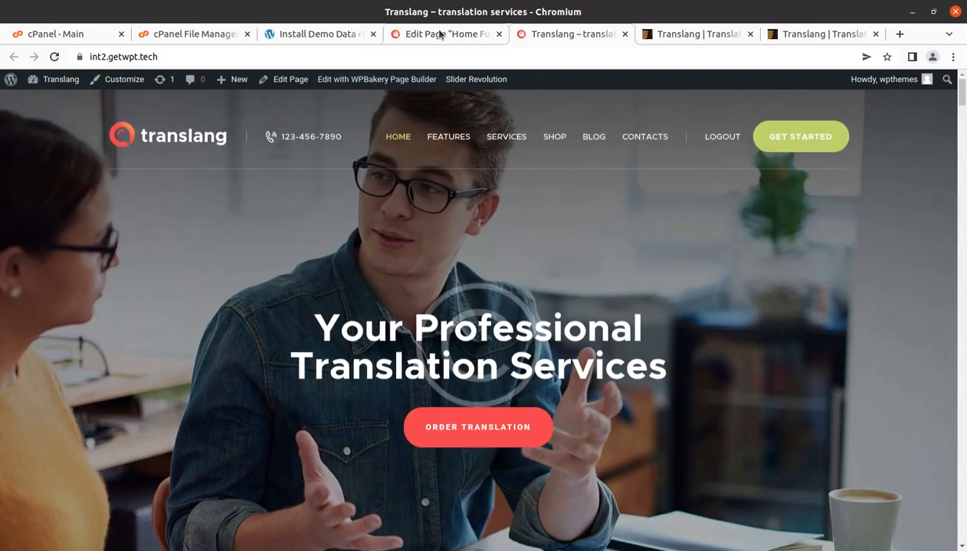
- Return to the homepage's page editor, open the Empty Space settings below the Slider element and close them unchanged
{"action": "left_click", "coordinate": [440, 34]}
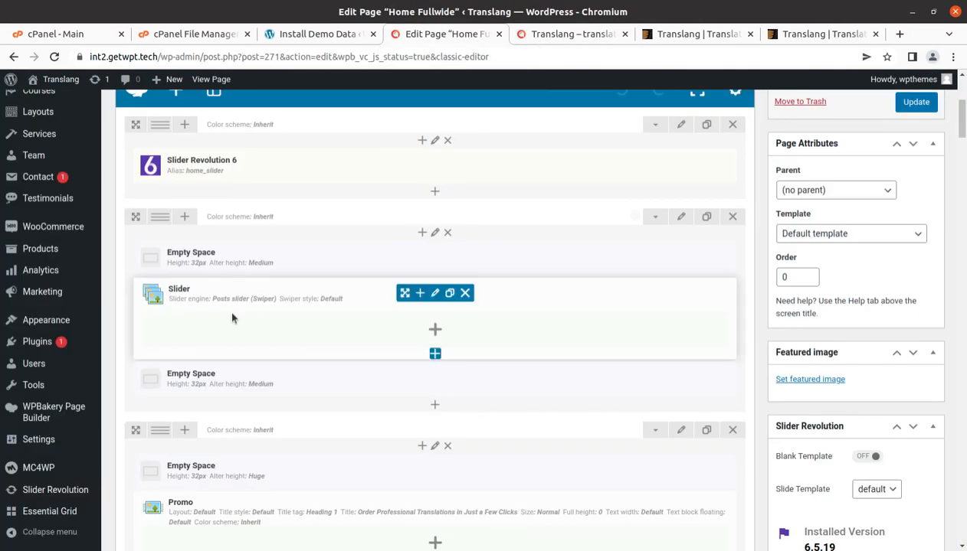
{"action": "left_click", "coordinate": [450, 381]}
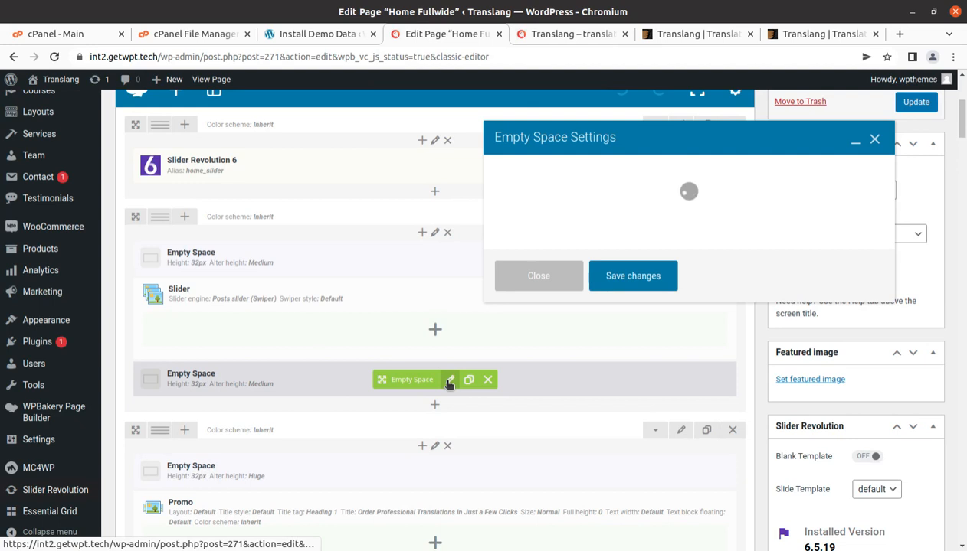
{"action": "left_click", "coordinate": [873, 139]}
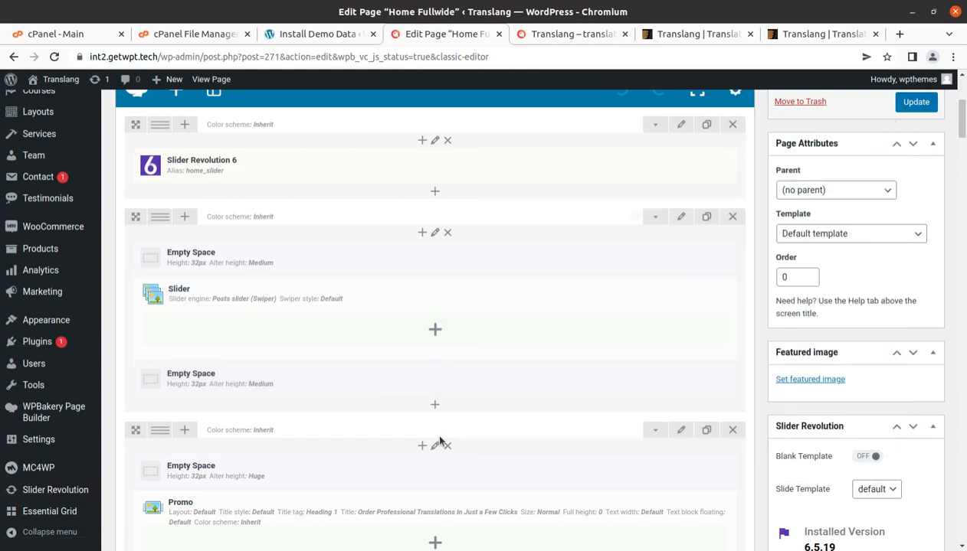
{"action": "scroll", "coordinate": [441, 442], "scroll_direction": "down", "scroll_amount": 3}
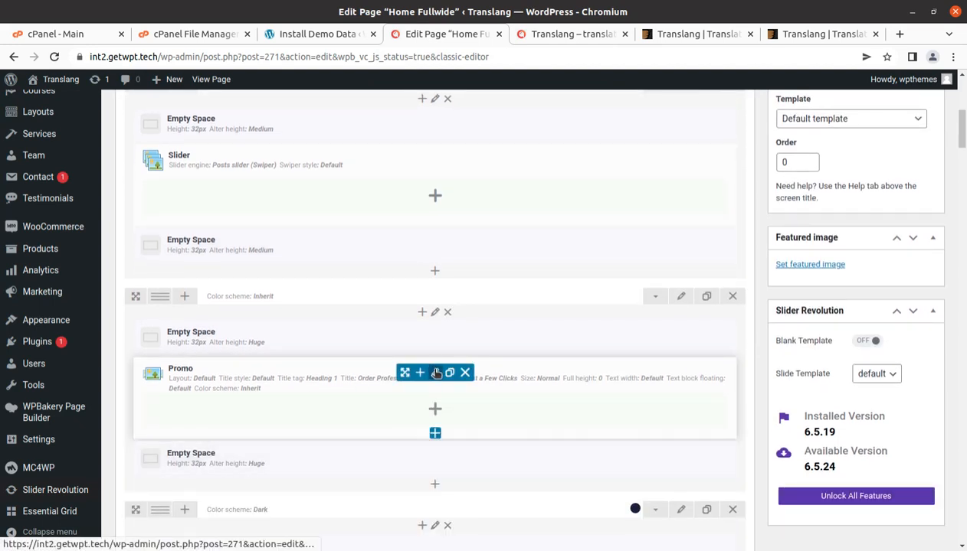
- Open the Promo element's settings, examine its title and description fields, and close them without saving
{"action": "left_click", "coordinate": [436, 372]}
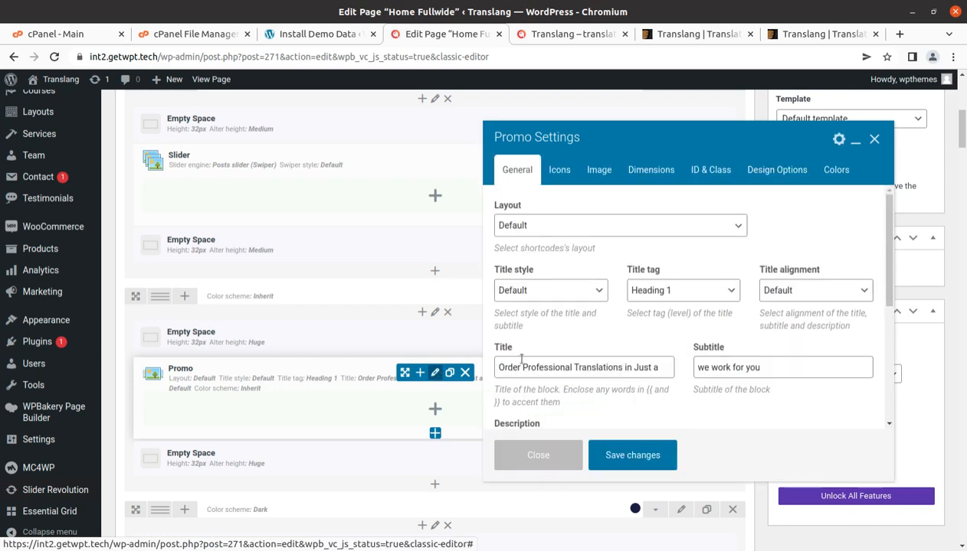
{"action": "scroll", "coordinate": [568, 367], "scroll_direction": "down", "scroll_amount": 2}
{"action": "left_click_drag", "start_coordinate": [499, 267], "coordinate": [657, 274]}
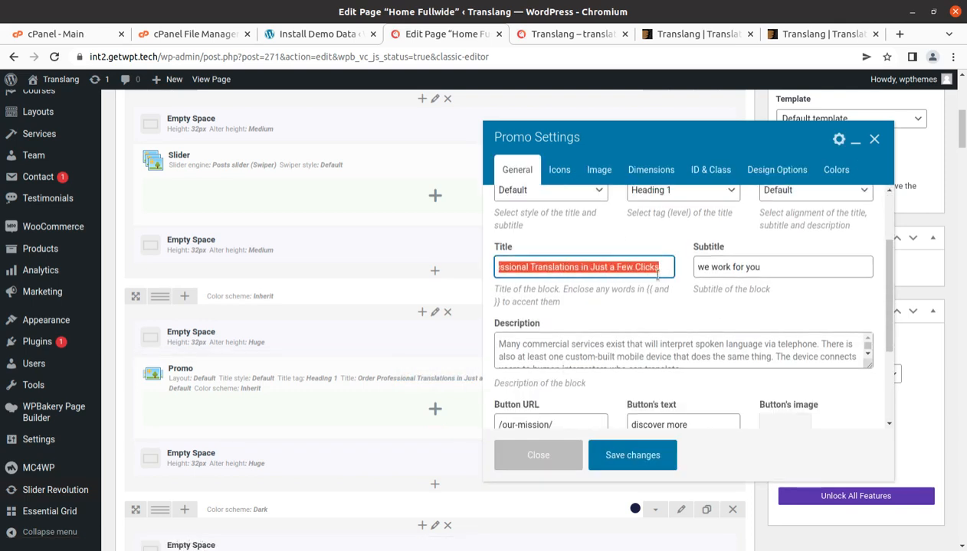
{"action": "left_click", "coordinate": [536, 456]}
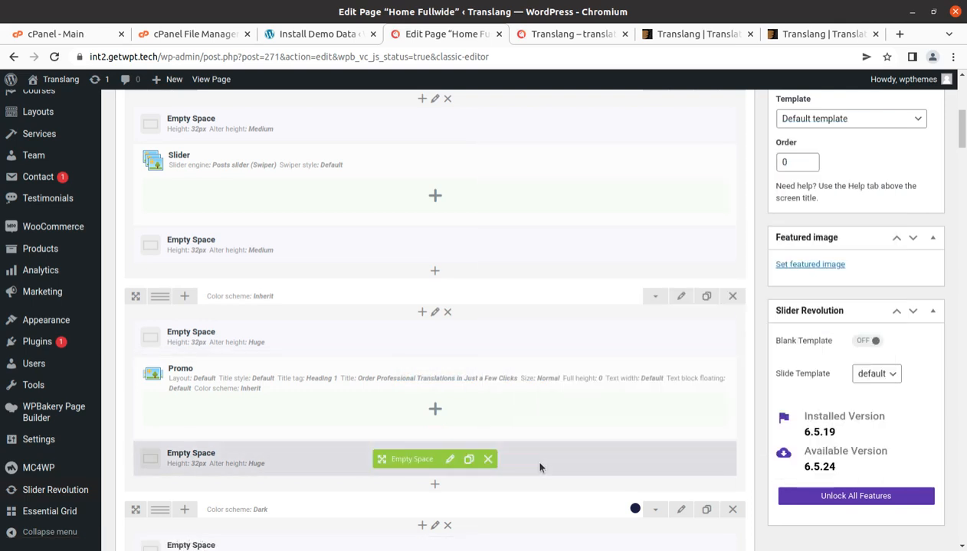
- Look over the homepage's Promo, Services and Get a Quote rows in the backend editor
{"action": "scroll", "coordinate": [442, 412], "scroll_direction": "down", "scroll_amount": 1}
{"action": "scroll", "coordinate": [442, 412], "scroll_direction": "down", "scroll_amount": 3}
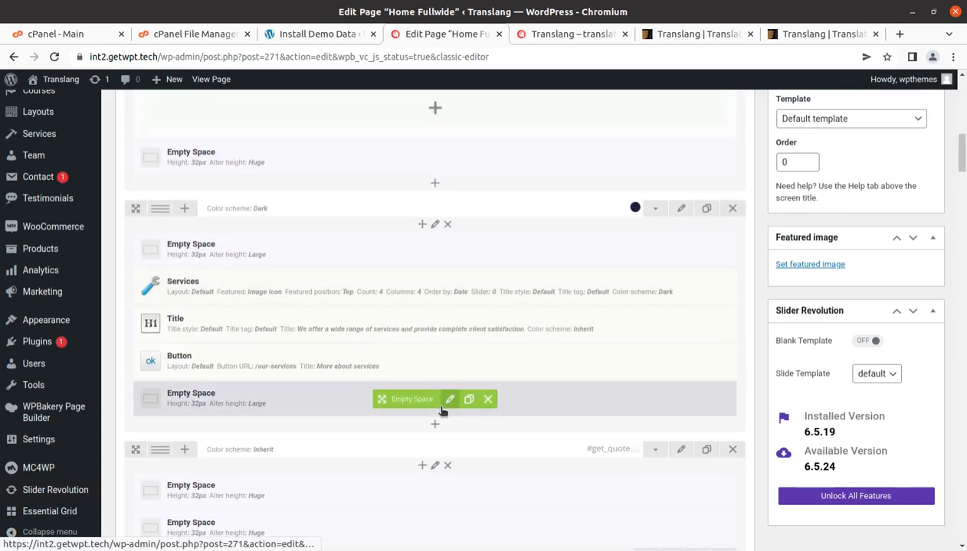
{"action": "scroll", "coordinate": [442, 412], "scroll_direction": "down", "scroll_amount": 3}
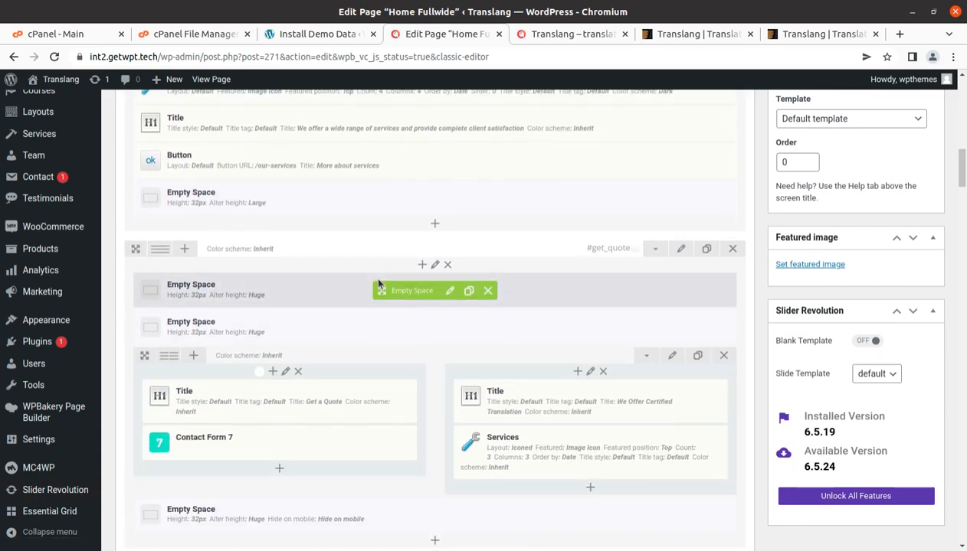
{"action": "scroll", "coordinate": [855, 169], "scroll_direction": "up", "scroll_amount": 7}
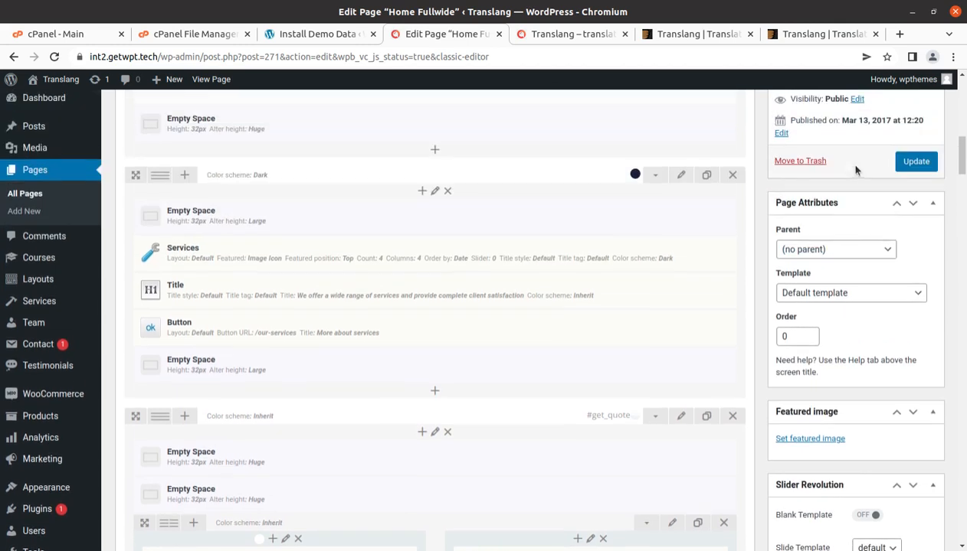
{"action": "scroll", "coordinate": [892, 144], "scroll_direction": "up", "scroll_amount": 1}
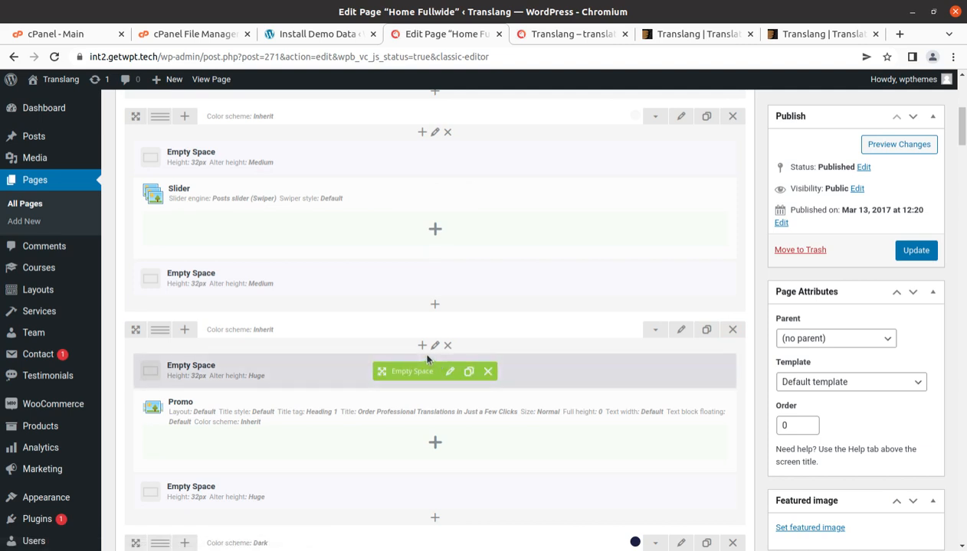
{"action": "scroll", "coordinate": [55, 420], "scroll_direction": "down", "scroll_amount": 2}
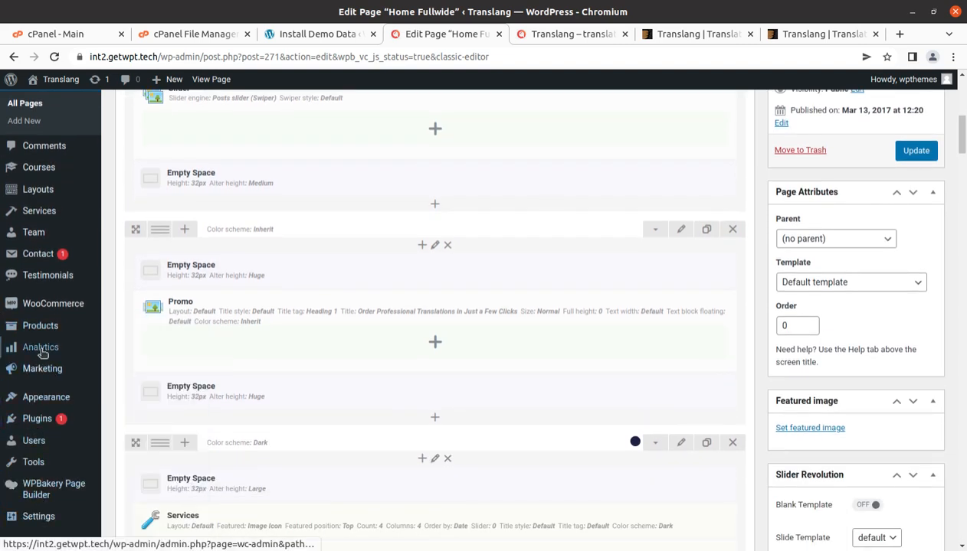
- Go to the Slider Revolution overview, dismiss the welcome window and open the home_slider module in the editor
{"action": "scroll", "coordinate": [45, 459], "scroll_direction": "down", "scroll_amount": 3}
{"action": "mouse_move", "coordinate": [53, 490]}
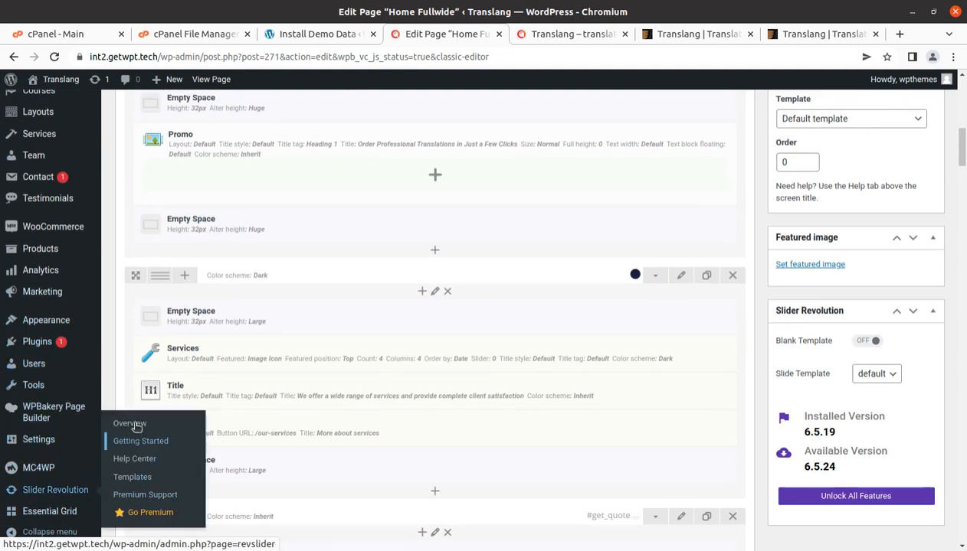
{"action": "left_click", "coordinate": [83, 495]}
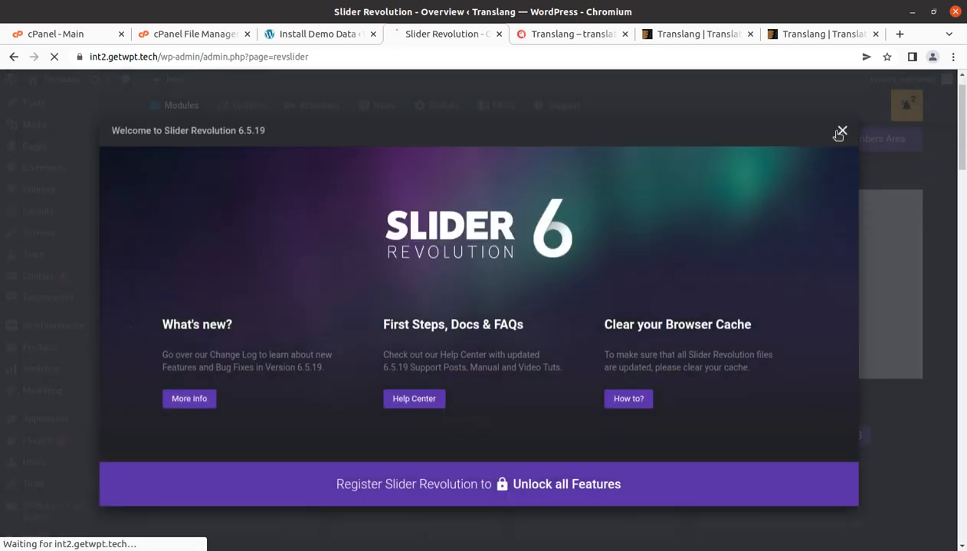
{"action": "left_click", "coordinate": [840, 132]}
{"action": "scroll", "coordinate": [412, 352], "scroll_direction": "down", "scroll_amount": 5}
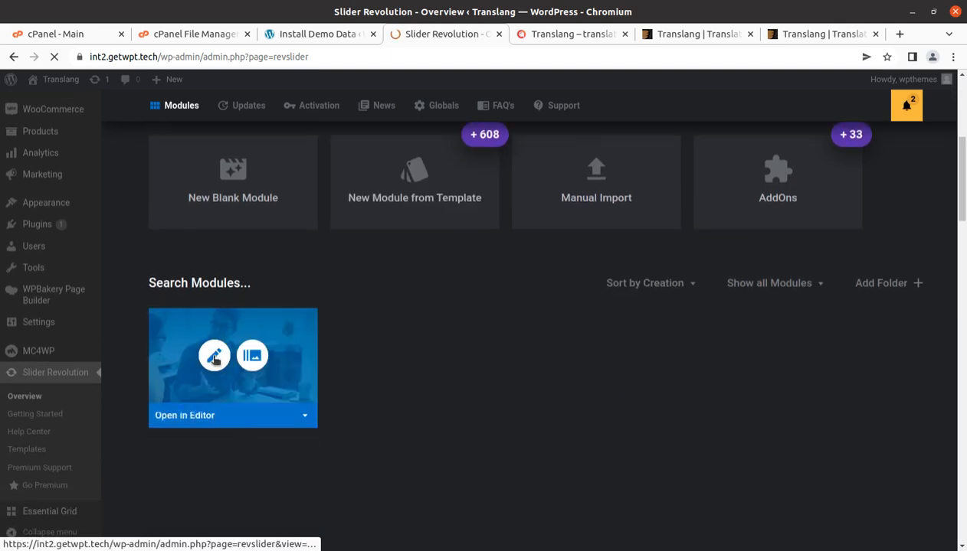
{"action": "left_click", "coordinate": [214, 357]}
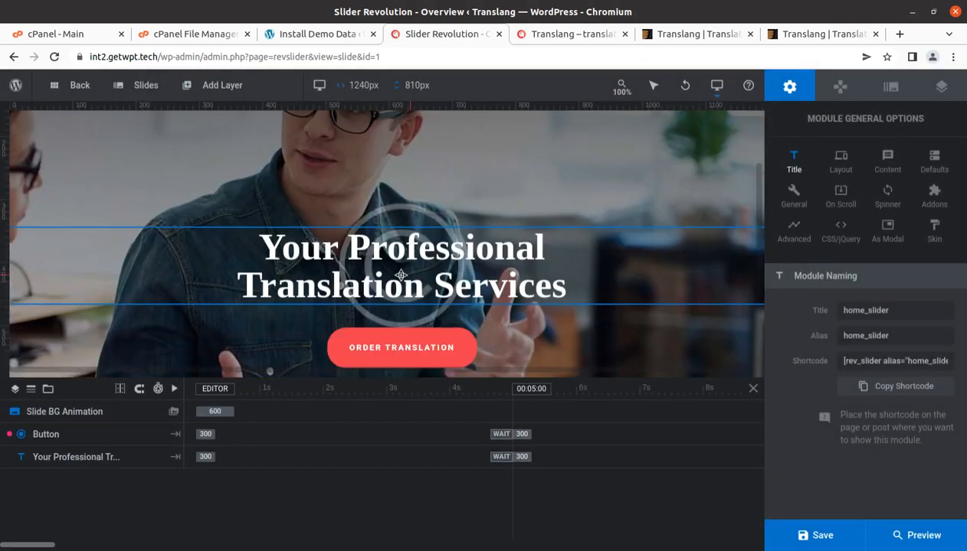
- Select the slide's heading layer, inspect its text content, and go back to the modules overview without saving
{"action": "left_click", "coordinate": [400, 275]}
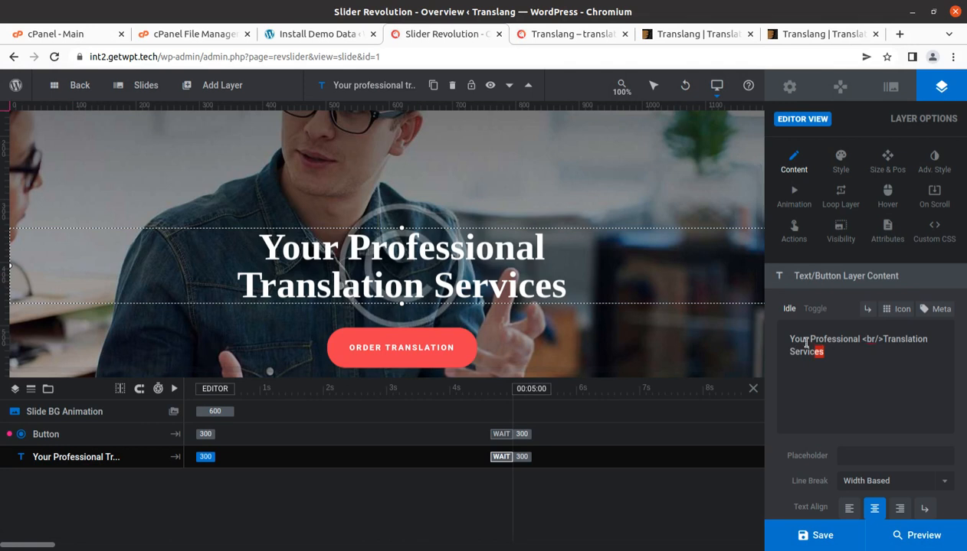
{"action": "left_click_drag", "start_coordinate": [806, 344], "coordinate": [647, 317]}
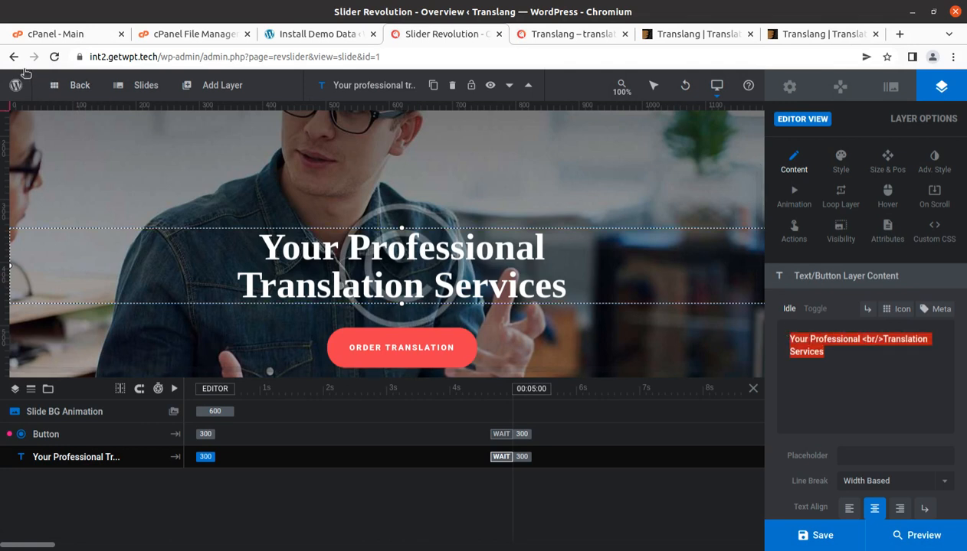
{"action": "left_click", "coordinate": [53, 88]}
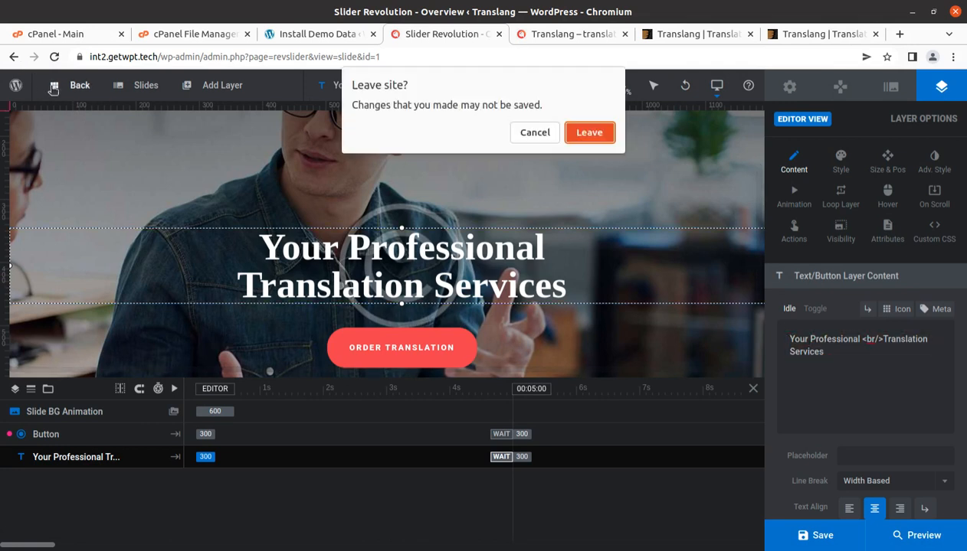
{"action": "left_click", "coordinate": [587, 135]}
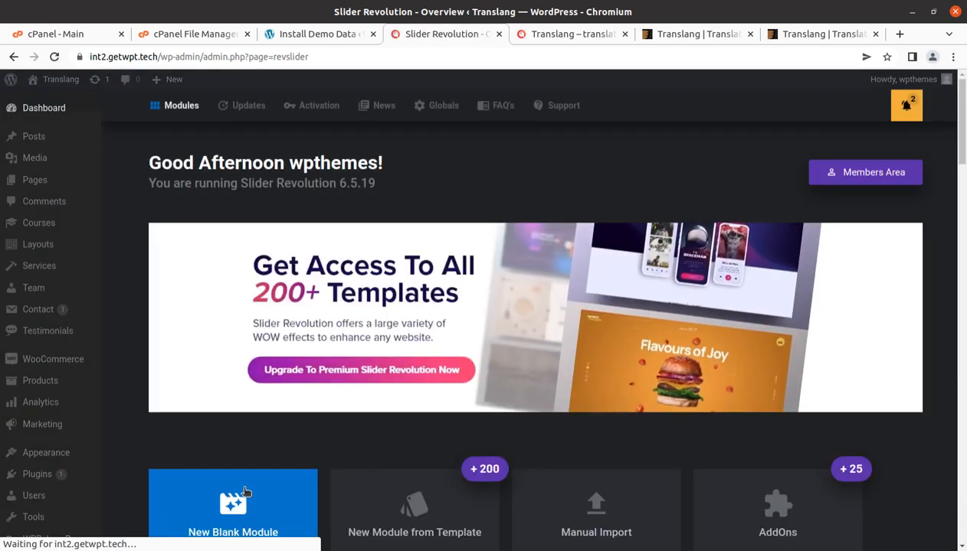
- Show the available actions for the home_slider module in the Slider Revolution overview
{"action": "scroll", "coordinate": [245, 491], "scroll_direction": "down", "scroll_amount": 4}
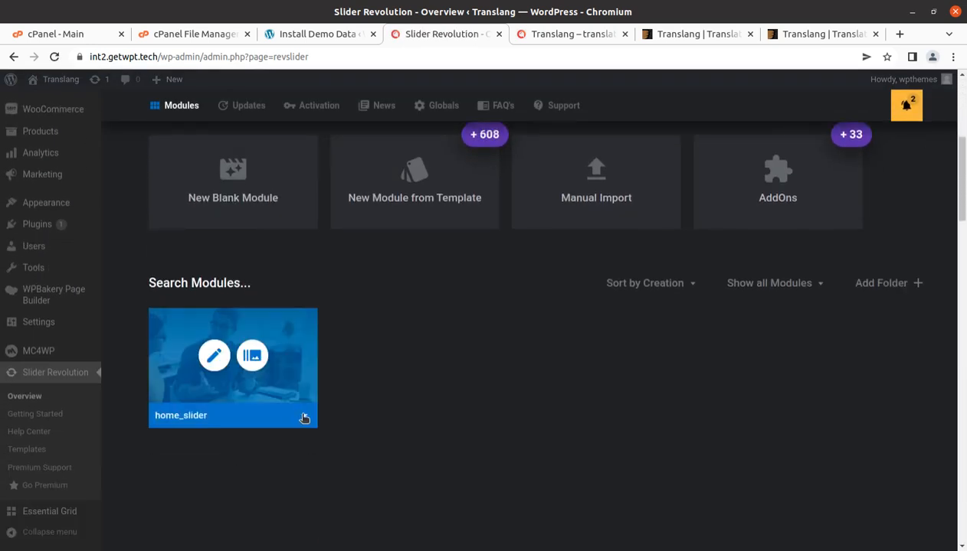
{"action": "left_click", "coordinate": [304, 417]}
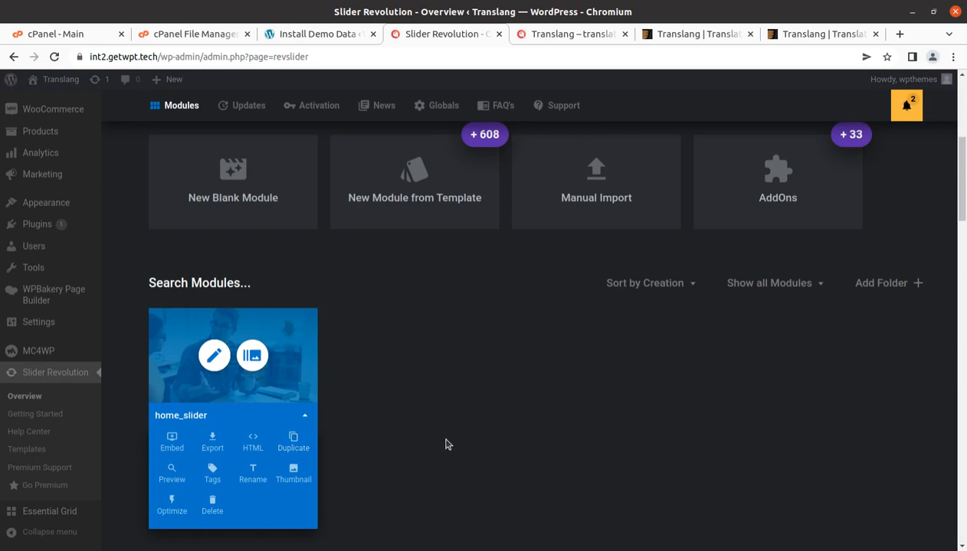
{"action": "scroll", "coordinate": [85, 252], "scroll_direction": "up", "scroll_amount": 5}
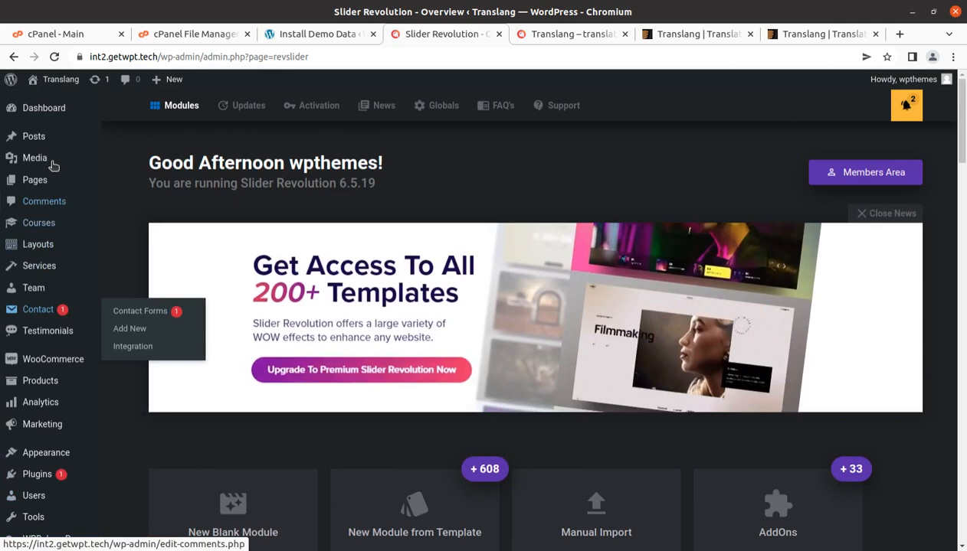
- Start the WooCommerce database update from the WordPress dashboard and dismiss the geolocation notice
{"action": "left_click", "coordinate": [44, 113]}
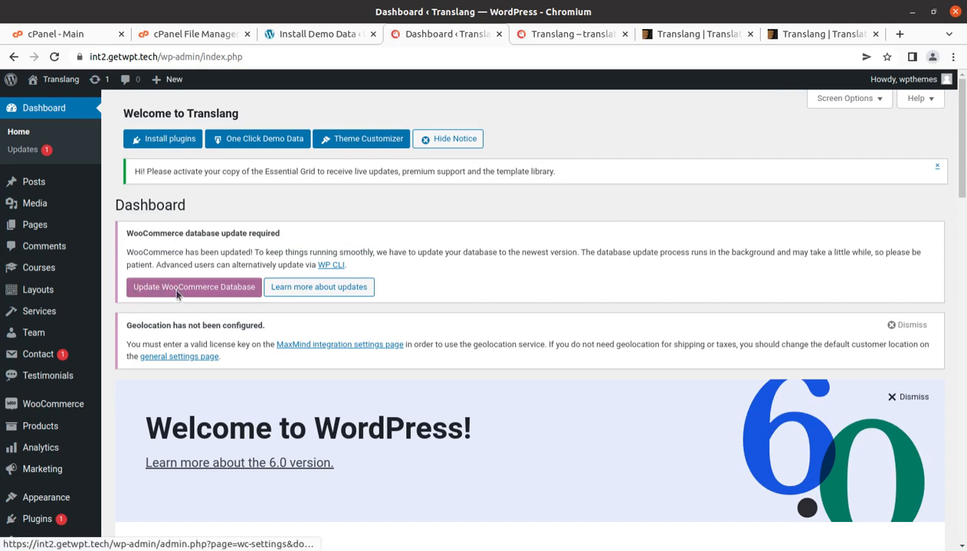
{"action": "left_click", "coordinate": [177, 294]}
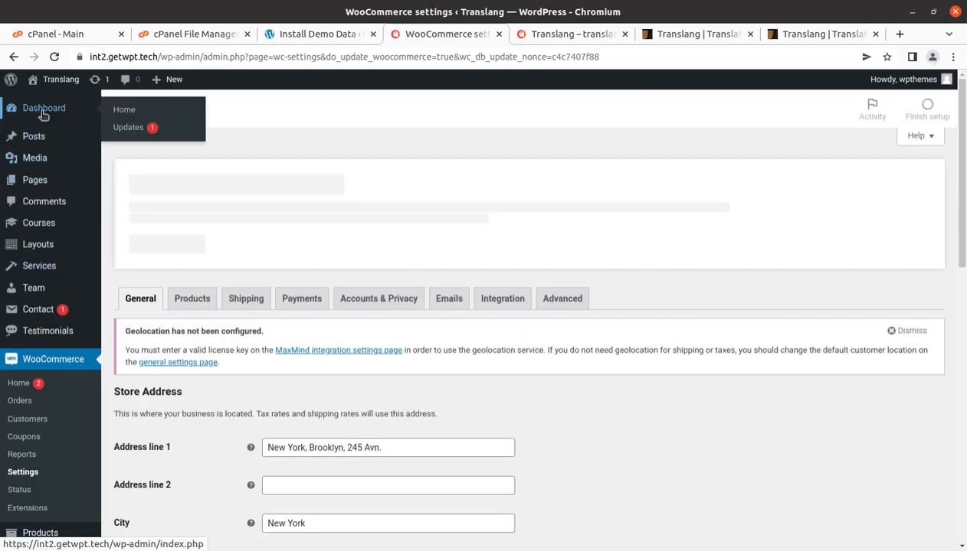
{"action": "left_click", "coordinate": [43, 112]}
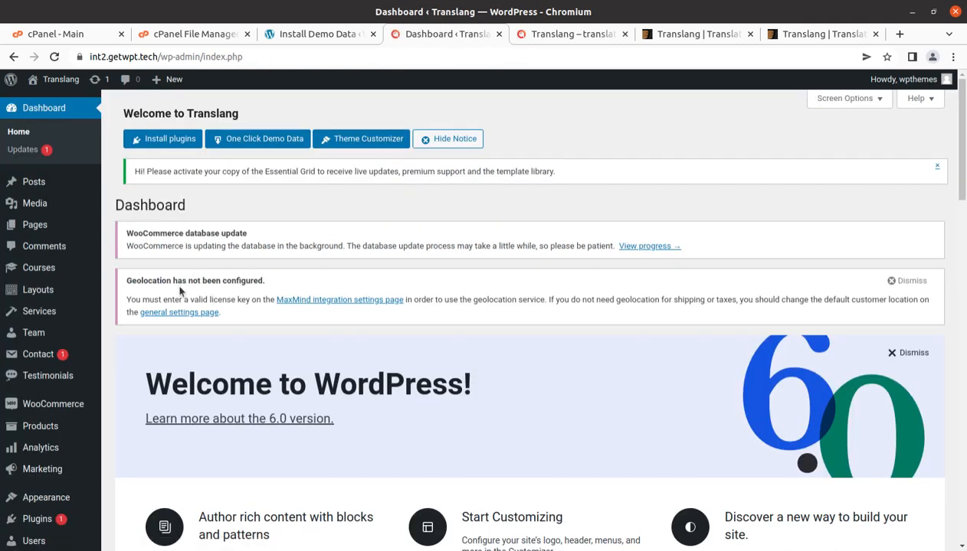
{"action": "left_click", "coordinate": [892, 282]}
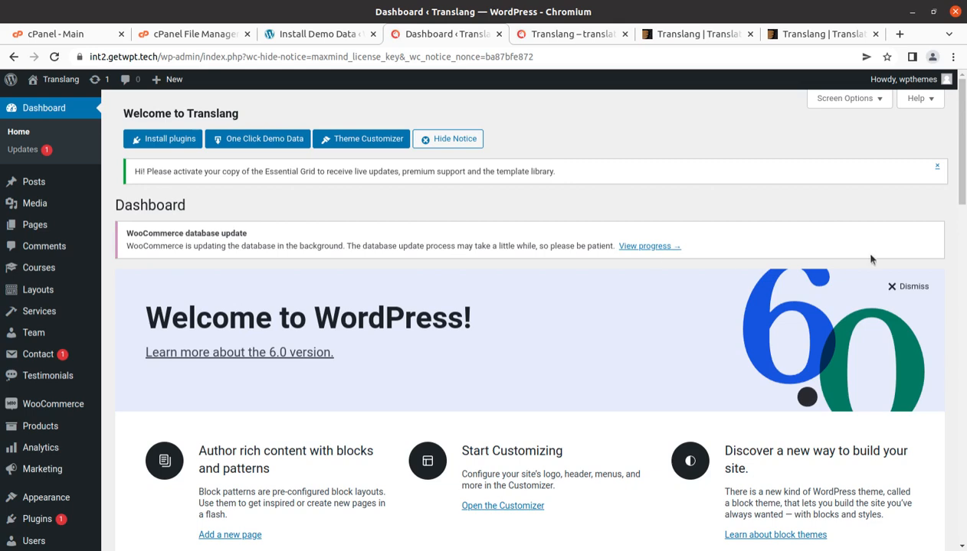
{"action": "left_click", "coordinate": [38, 112]}
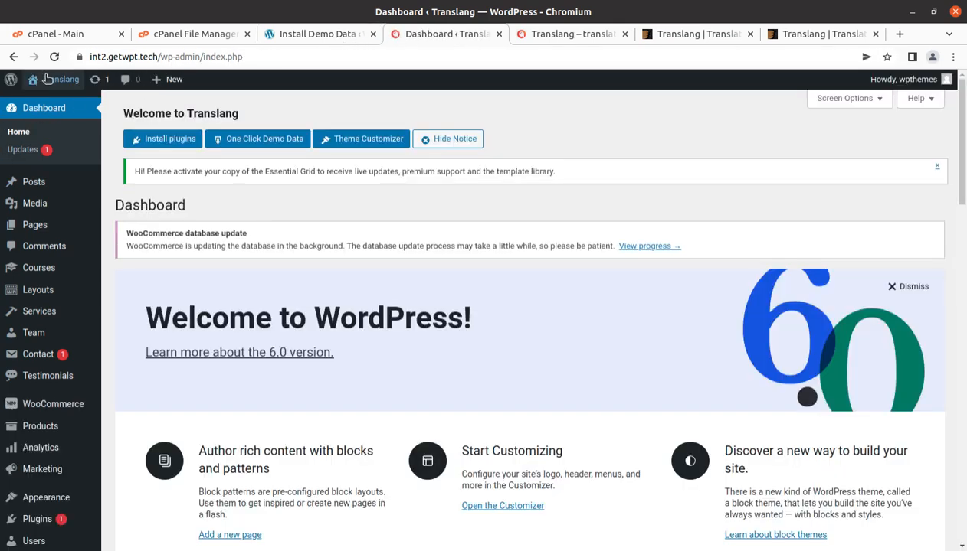
- Visit the live site and review its homepage sections from the slider down to the Get a Quote form
{"action": "mouse_move", "coordinate": [36, 79]}
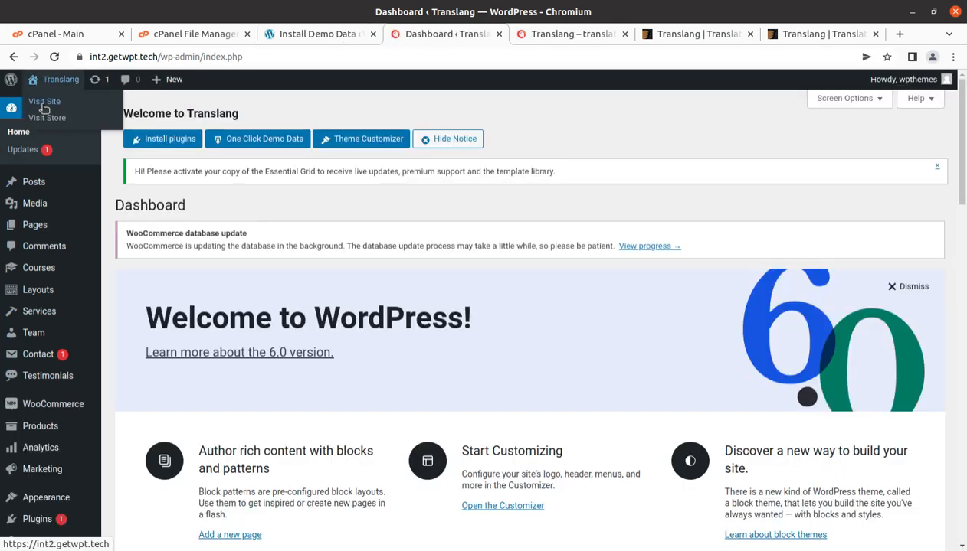
{"action": "left_click", "coordinate": [44, 108]}
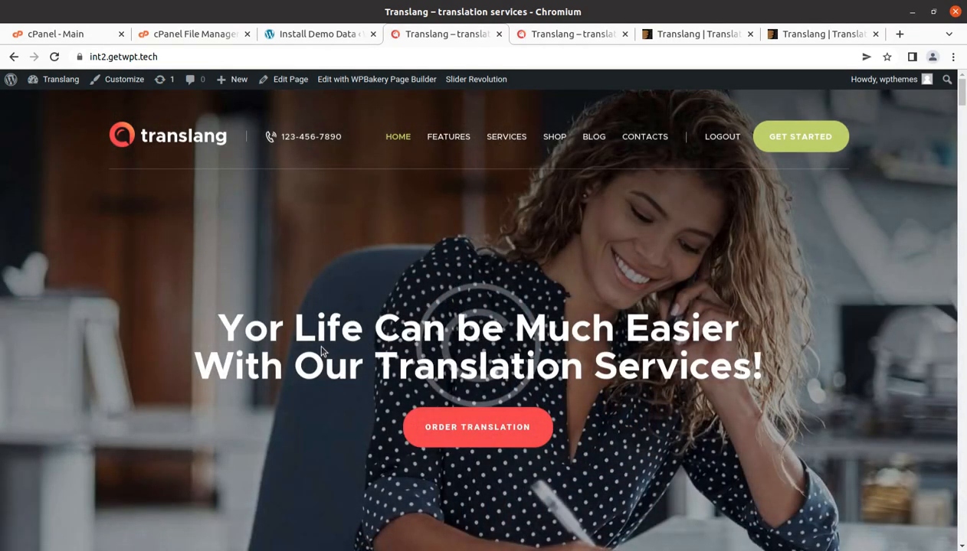
{"action": "scroll", "coordinate": [772, 398], "scroll_direction": "down", "scroll_amount": 5}
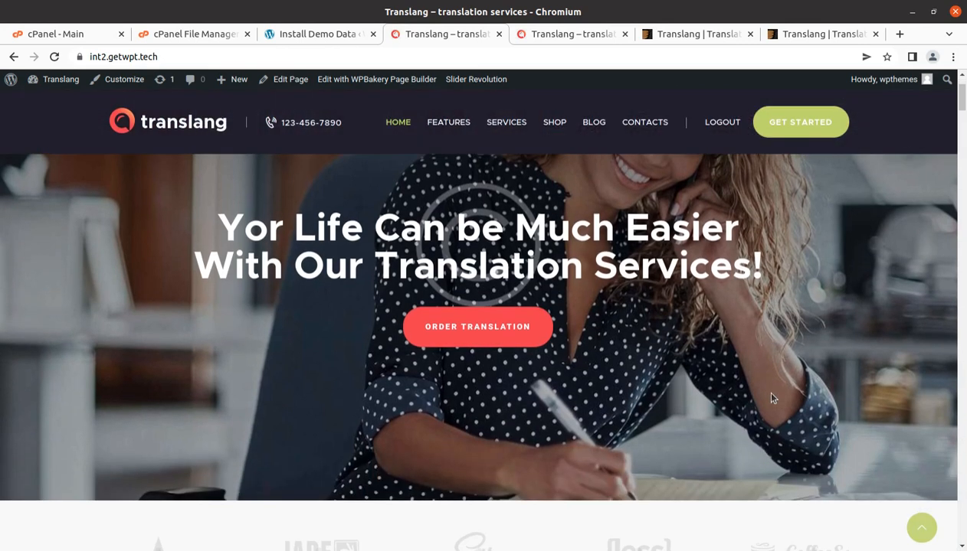
{"action": "scroll", "coordinate": [770, 404], "scroll_direction": "down", "scroll_amount": 3}
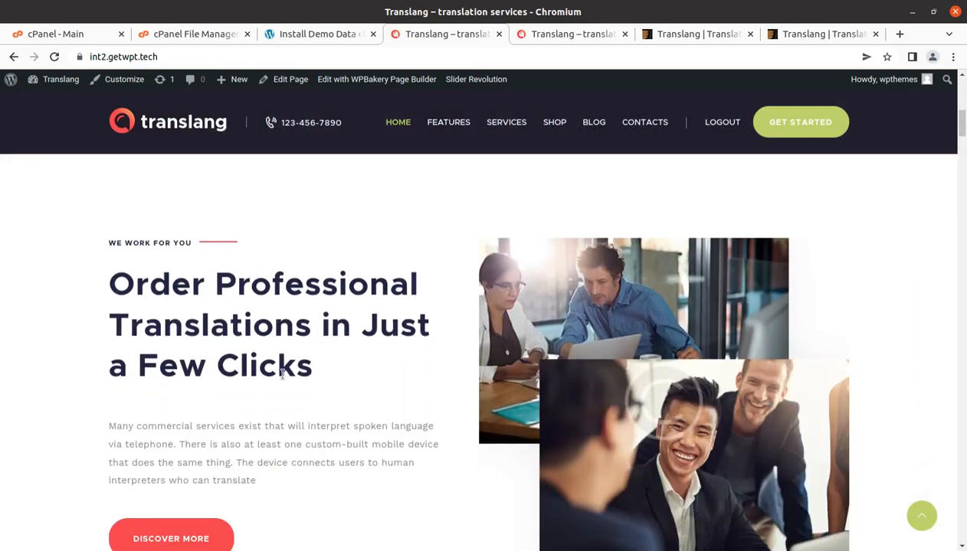
{"action": "scroll", "coordinate": [281, 342], "scroll_direction": "down", "scroll_amount": 2}
{"action": "scroll", "coordinate": [281, 342], "scroll_direction": "down", "scroll_amount": 5}
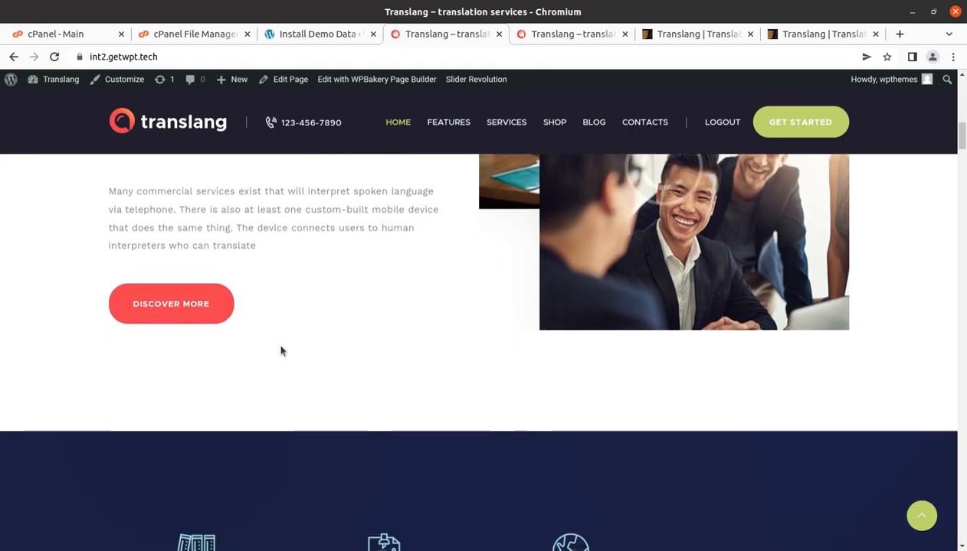
{"action": "scroll", "coordinate": [281, 352], "scroll_direction": "down", "scroll_amount": 2}
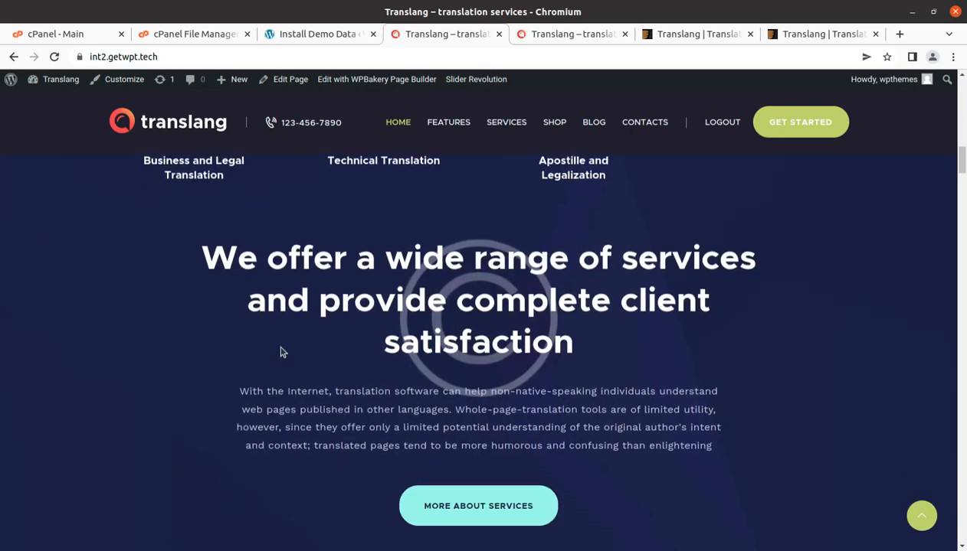
{"action": "scroll", "coordinate": [281, 352], "scroll_direction": "down", "scroll_amount": 2}
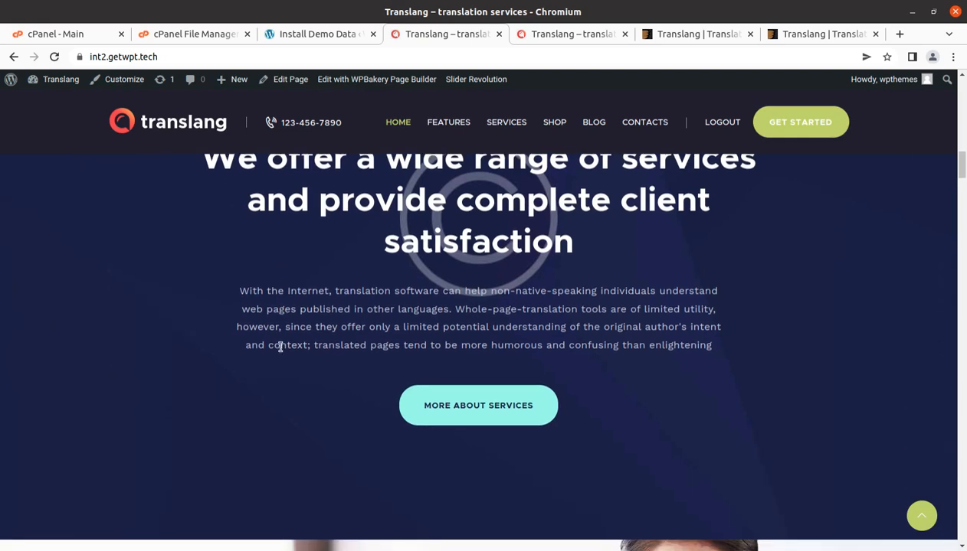
{"action": "scroll", "coordinate": [280, 346], "scroll_direction": "down", "scroll_amount": 4}
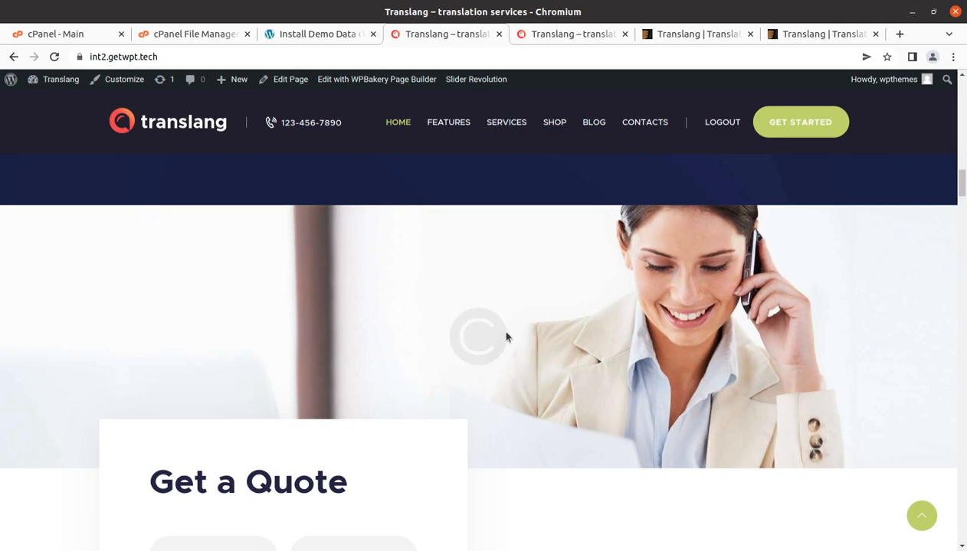
{"action": "scroll", "coordinate": [498, 337], "scroll_direction": "down", "scroll_amount": 2}
{"action": "scroll", "coordinate": [498, 341], "scroll_direction": "down", "scroll_amount": 2}
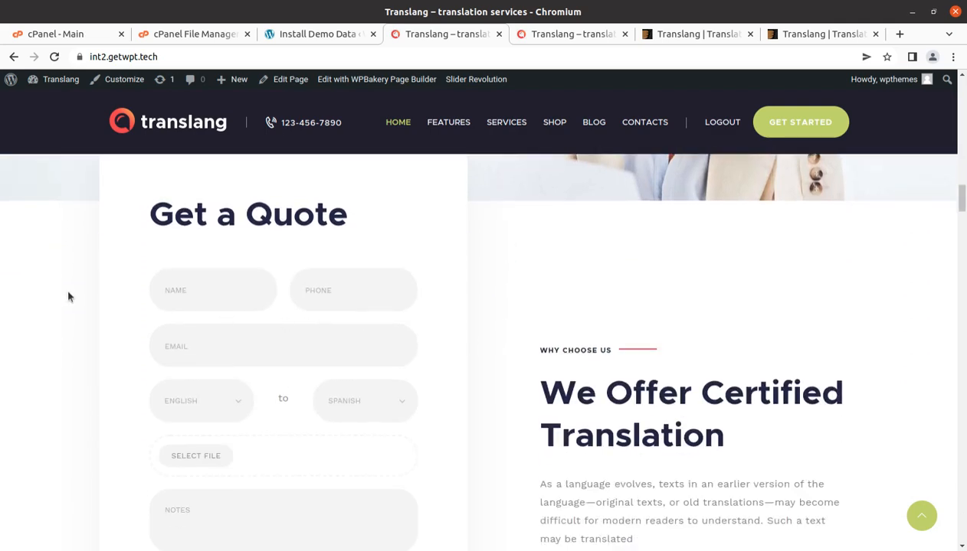
{"action": "scroll", "coordinate": [68, 296], "scroll_direction": "up", "scroll_amount": 9}
{"action": "scroll", "coordinate": [68, 296], "scroll_direction": "up", "scroll_amount": 15}
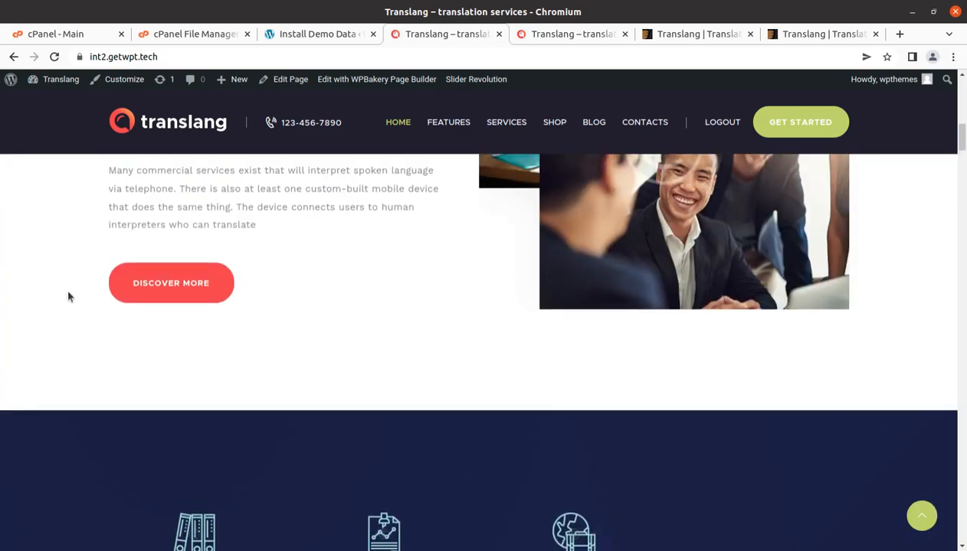
{"action": "scroll", "coordinate": [67, 296], "scroll_direction": "up", "scroll_amount": 2}
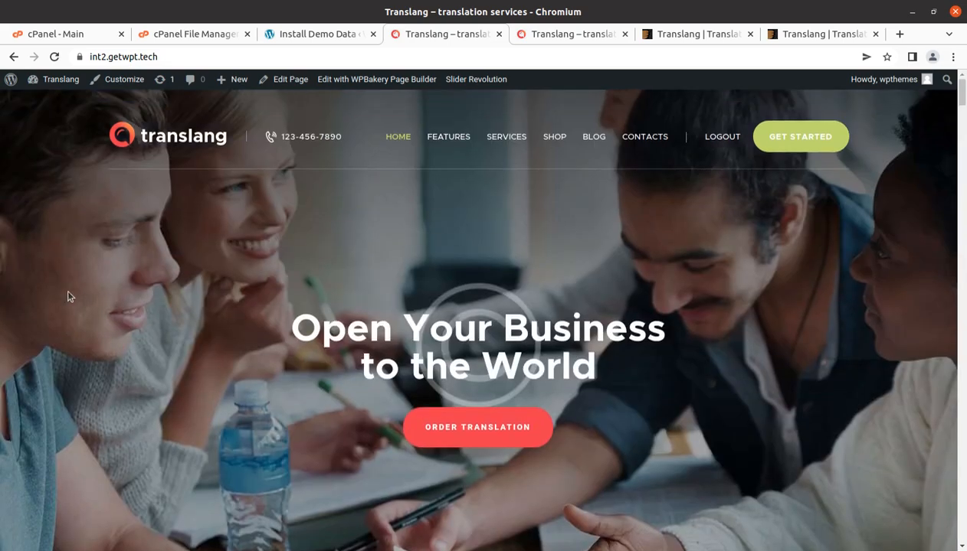